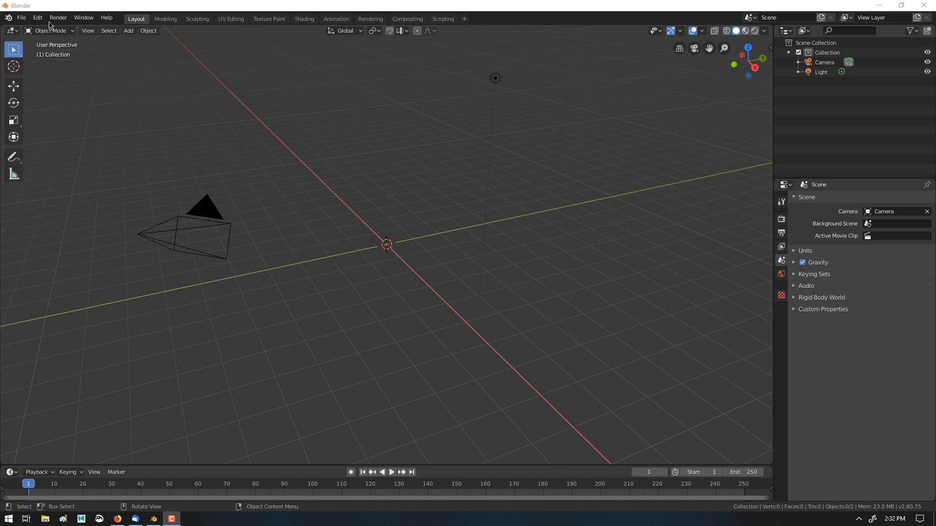
# Import KBS_Run_F_001.fbx from the Animation folder, checking the armature options and keeping the default import settings
pyautogui.click(21, 17)
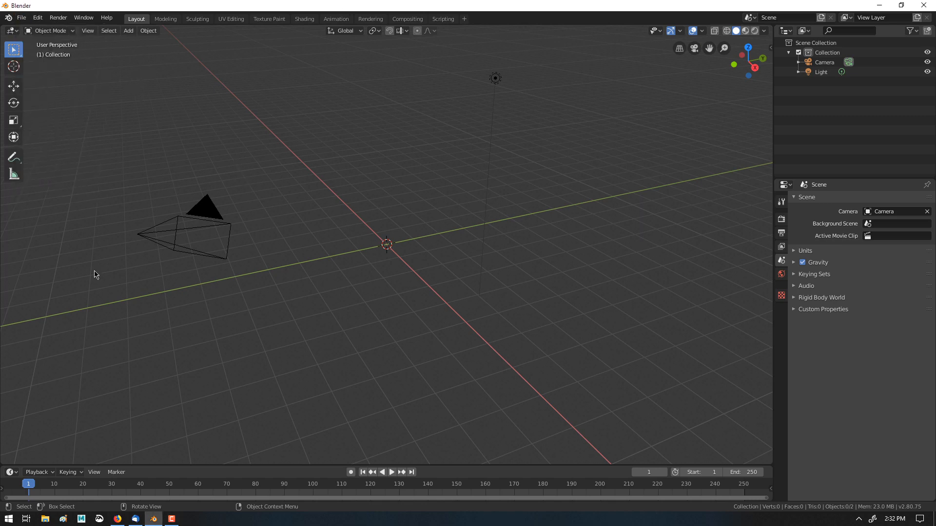
pyautogui.click(21, 17)
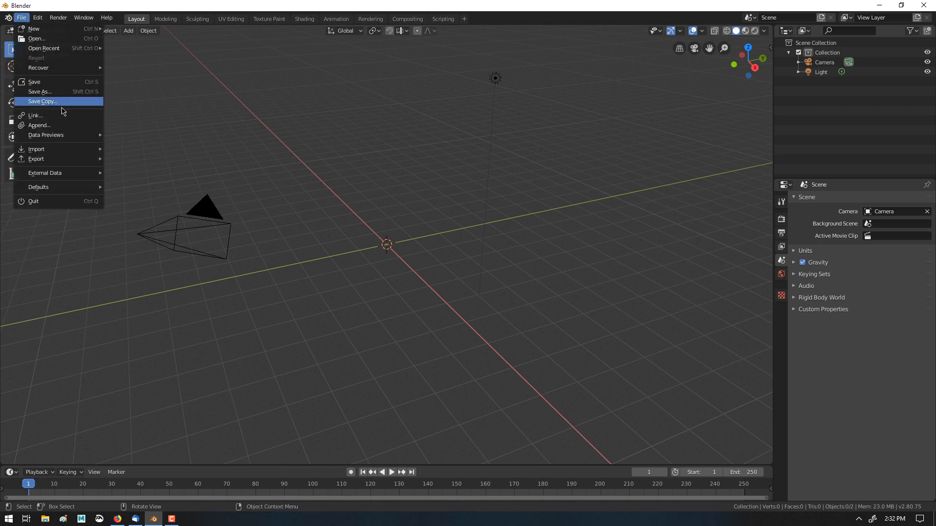
pyautogui.moveTo(74, 150)
pyautogui.click(128, 169)
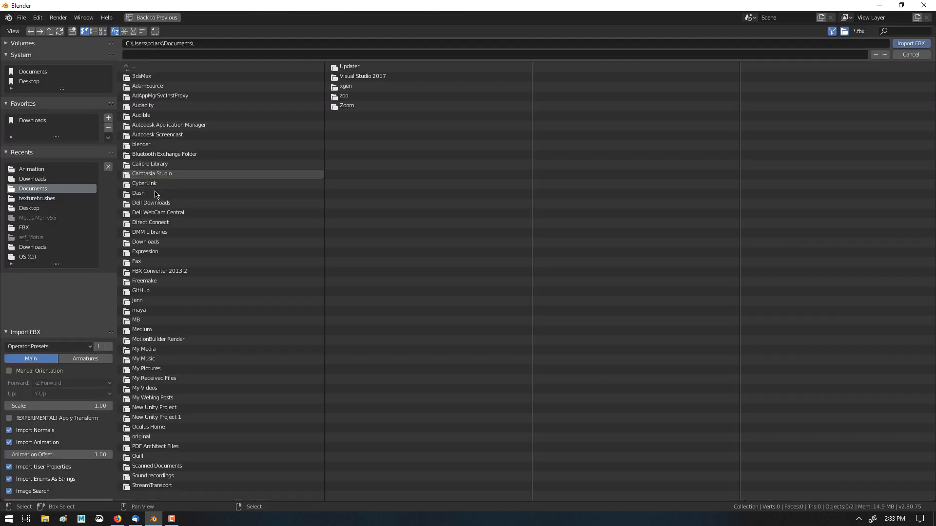
pyautogui.click(60, 171)
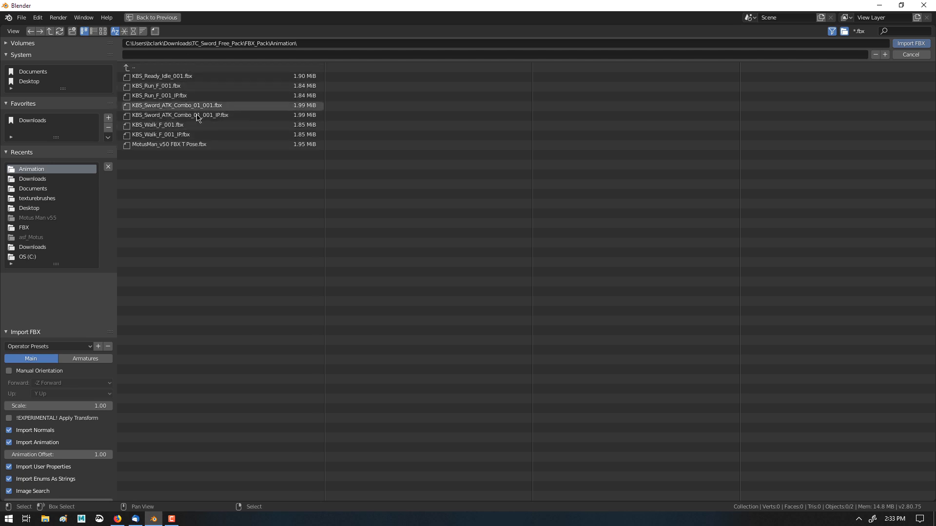
pyautogui.click(171, 86)
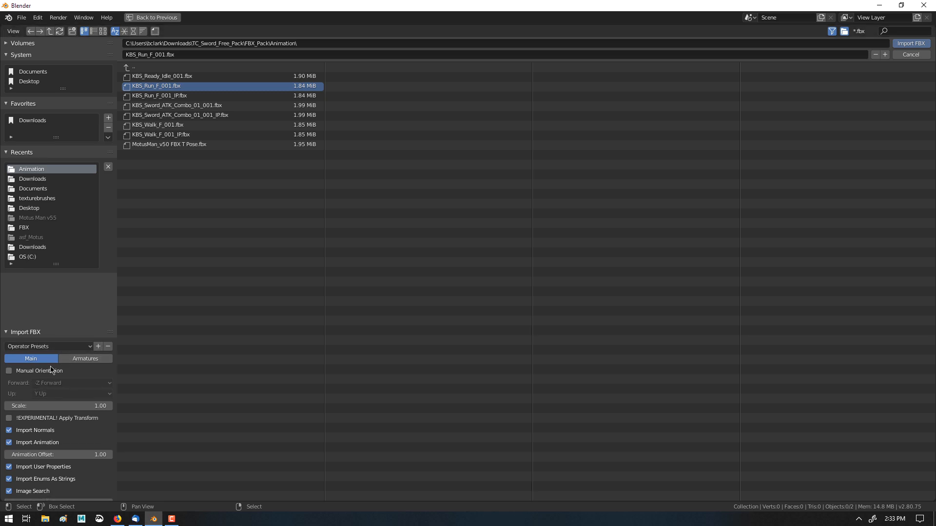
pyautogui.click(67, 361)
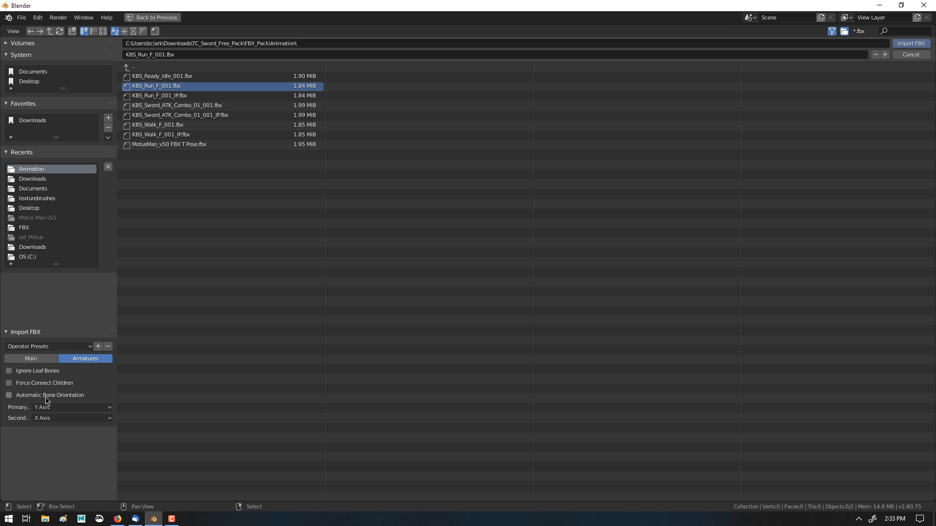
pyautogui.click(31, 359)
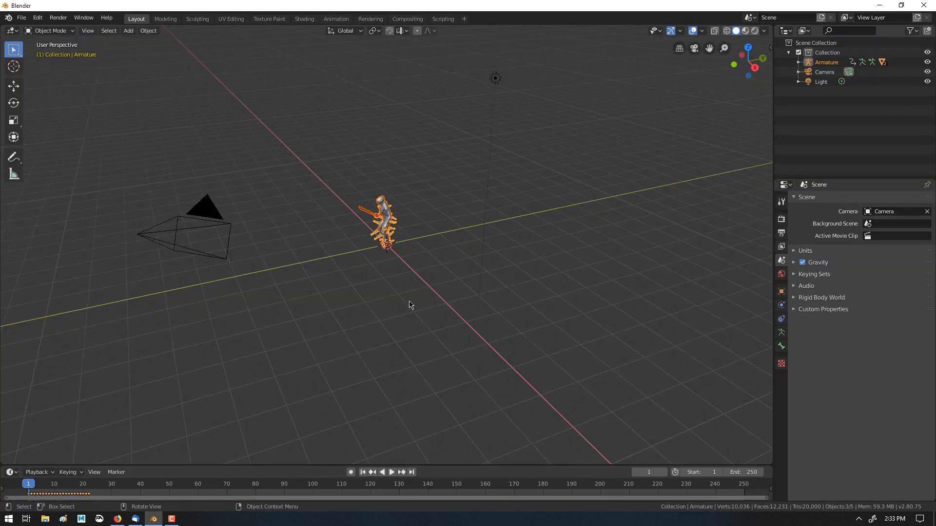
# Play the imported run animation, return the playhead to frame 0 and inspect the armature and sword mesh up close
pyautogui.scroll(6, 409, 304)
pyautogui.moveTo(401, 303); pyautogui.dragTo(395, 281, button='middle')
pyautogui.moveTo(450, 151); pyautogui.dragTo(410, 139, button='middle')
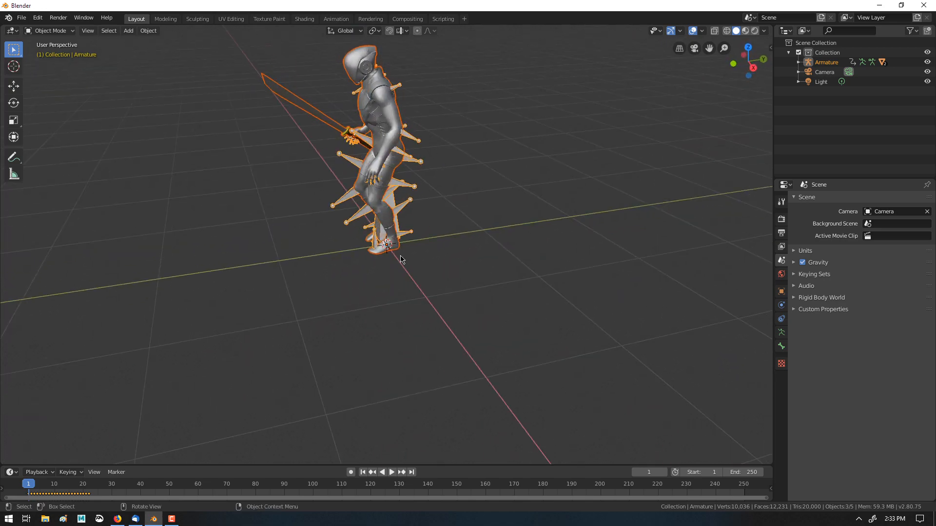
pyautogui.press('space')
pyautogui.moveTo(73, 489); pyautogui.dragTo(22, 495)
pyautogui.moveTo(186, 344); pyautogui.dragTo(312, 323, button='middle')
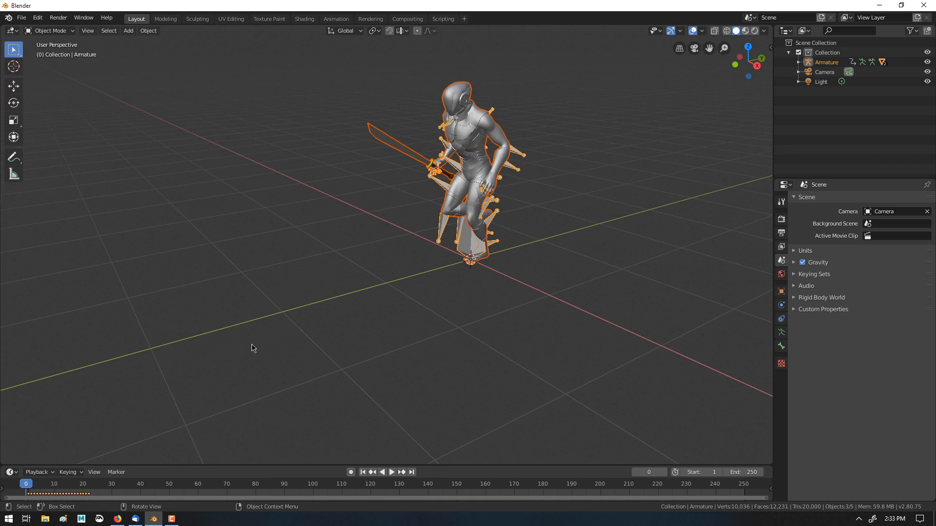
pyautogui.moveTo(450, 312); pyautogui.dragTo(510, 276, button='middle')
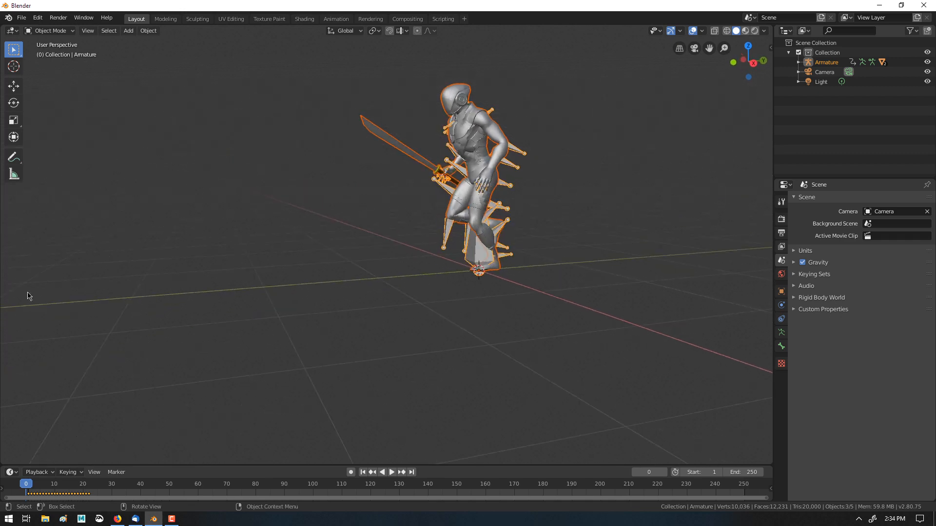
# Import KBS_Walk_F_001.fbx from the Animation folder and preview the walk and run animations playing together
pyautogui.click(21, 17)
pyautogui.moveTo(46, 149)
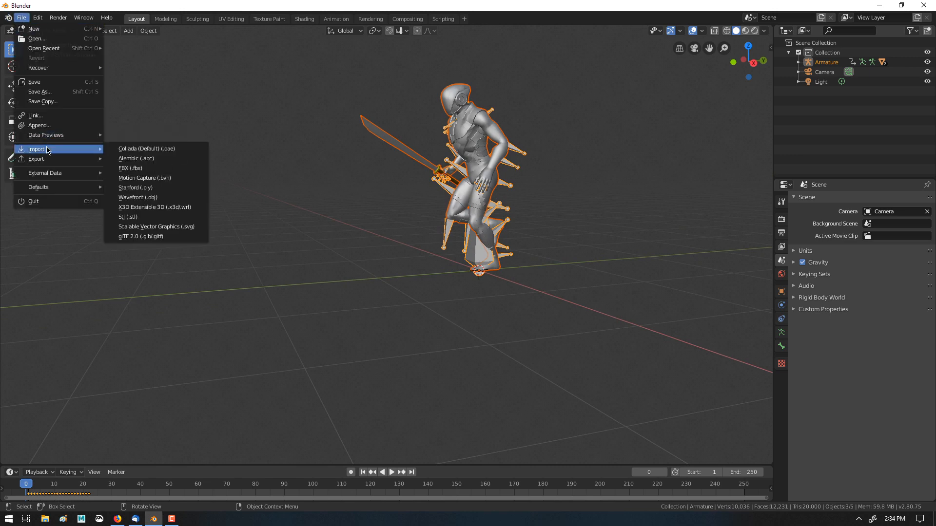
pyautogui.click(156, 168)
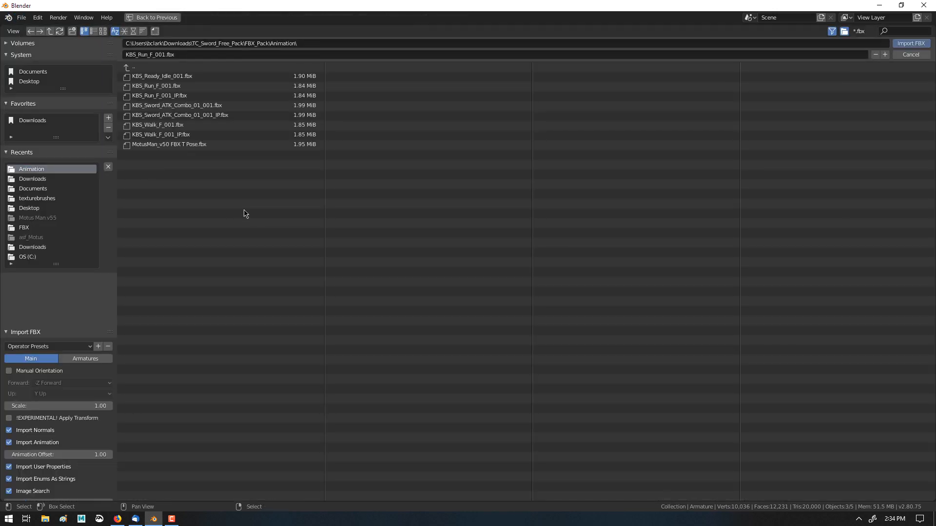
pyautogui.click(174, 126)
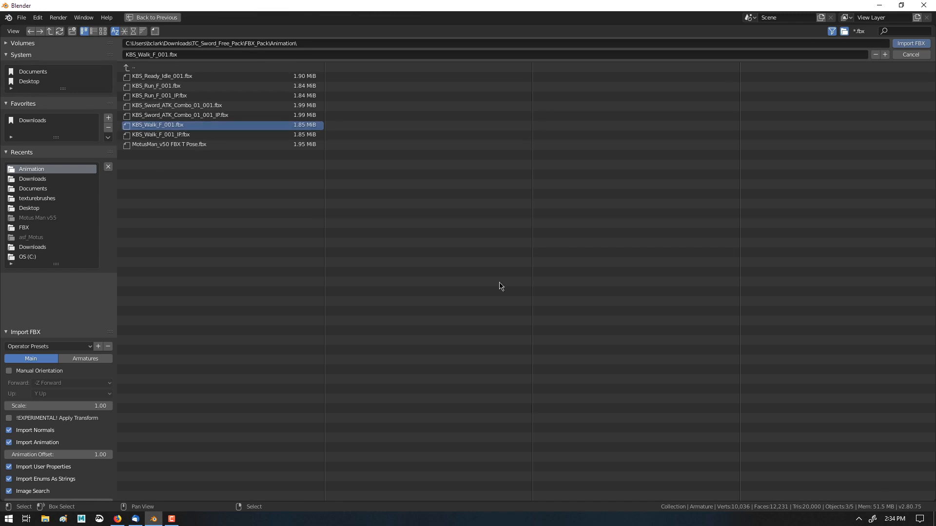
pyautogui.click(901, 43)
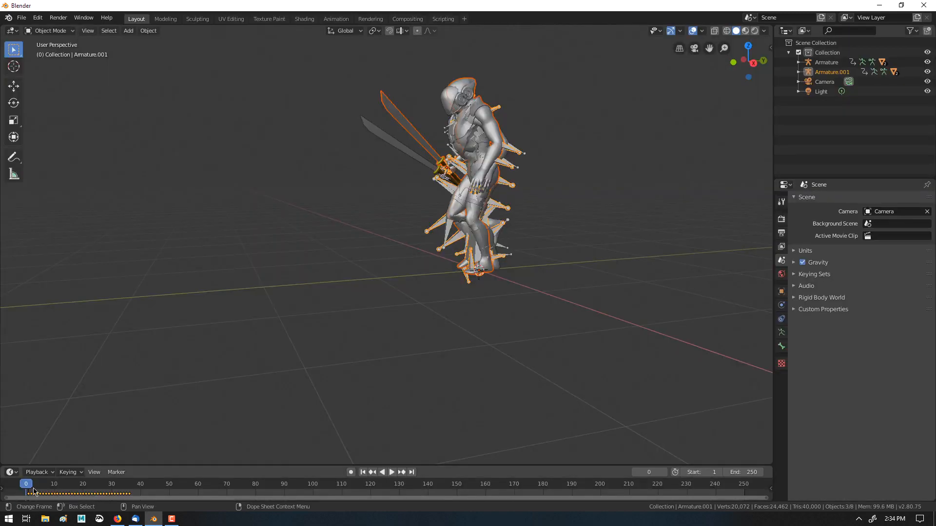
pyautogui.press('space')
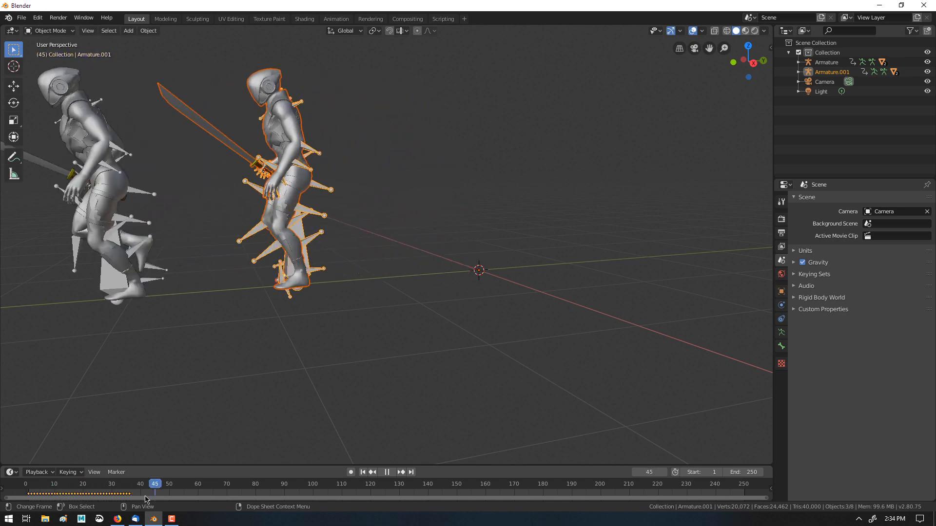
pyautogui.press('Escape')
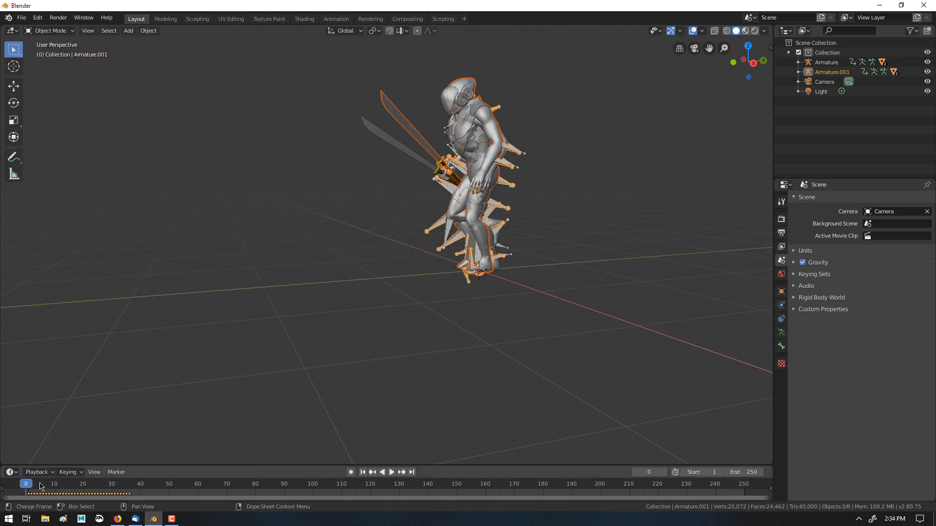
# Replace the timeline below the 3D viewport with a Nonlinear Animation editor and enlarge it to show both armatures' actions
pyautogui.moveTo(1, 466); pyautogui.dragTo(1, 502)
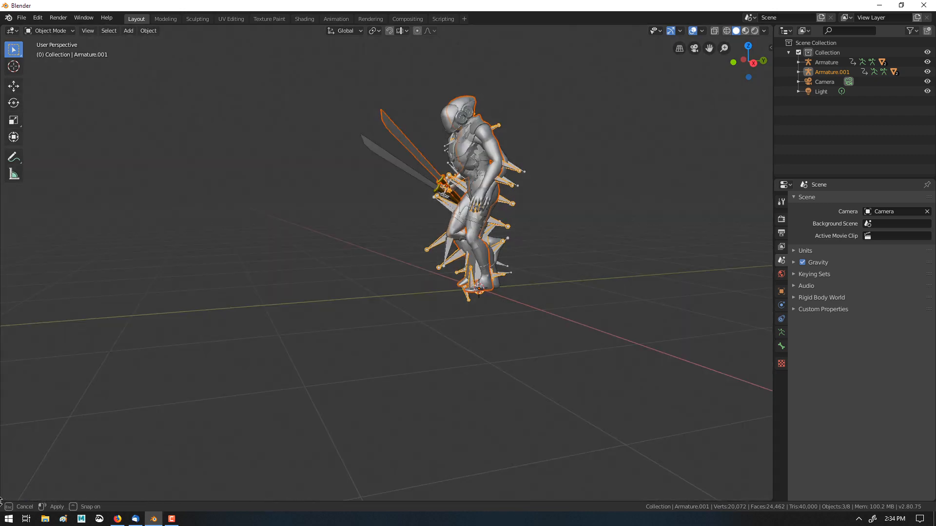
pyautogui.moveTo(3, 447)
pyautogui.mouseDown()
pyautogui.moveTo(2, 483)
pyautogui.moveTo(2, 432)
pyautogui.mouseUp()
pyautogui.click(12, 437)
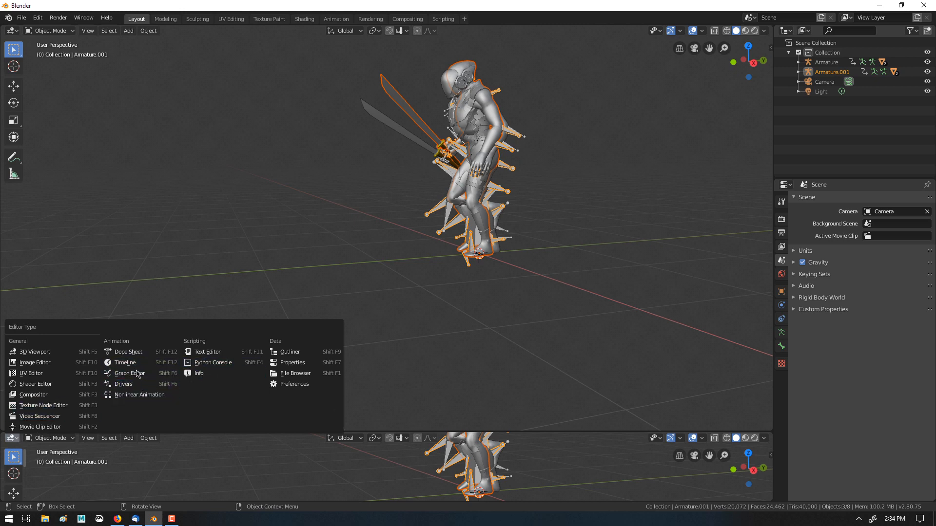
pyautogui.click(137, 395)
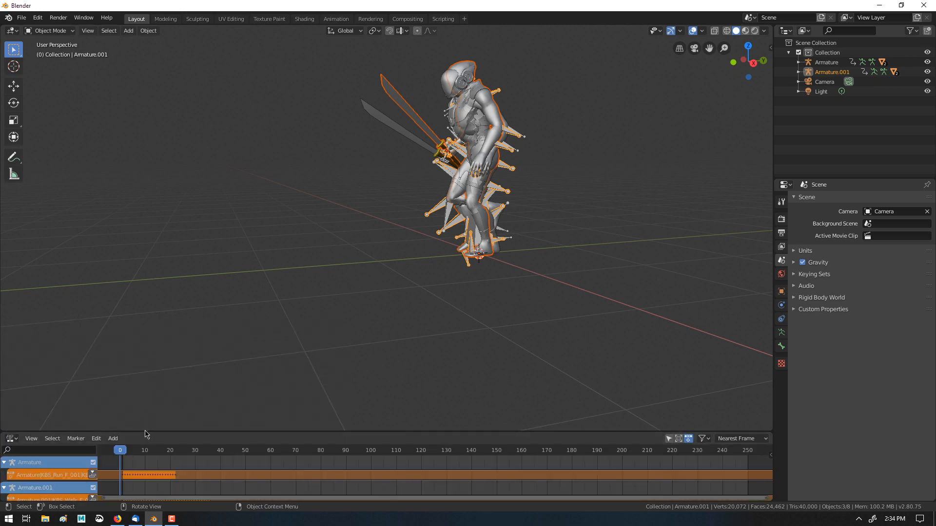
pyautogui.moveTo(145, 433); pyautogui.dragTo(141, 334)
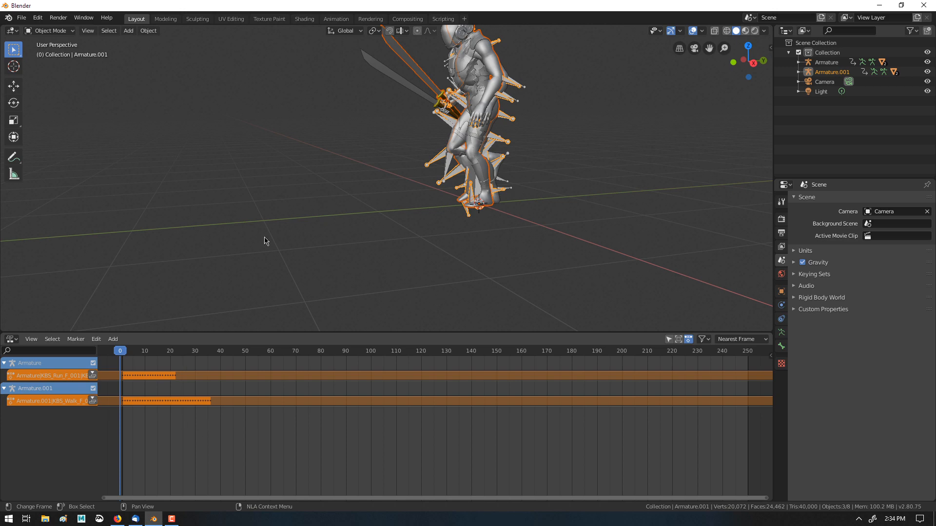
# Push down the walk and run actions of both armatures into NLA strips
pyautogui.click(93, 401)
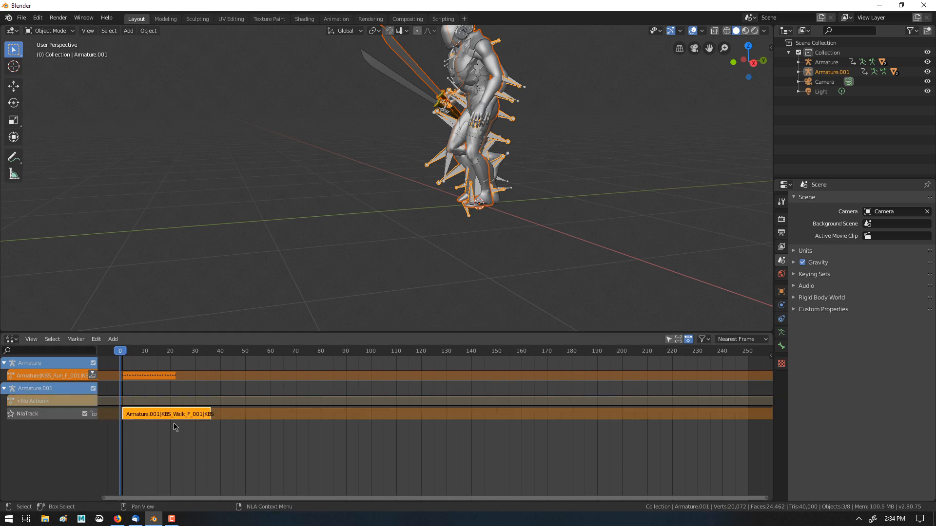
pyautogui.click(92, 375)
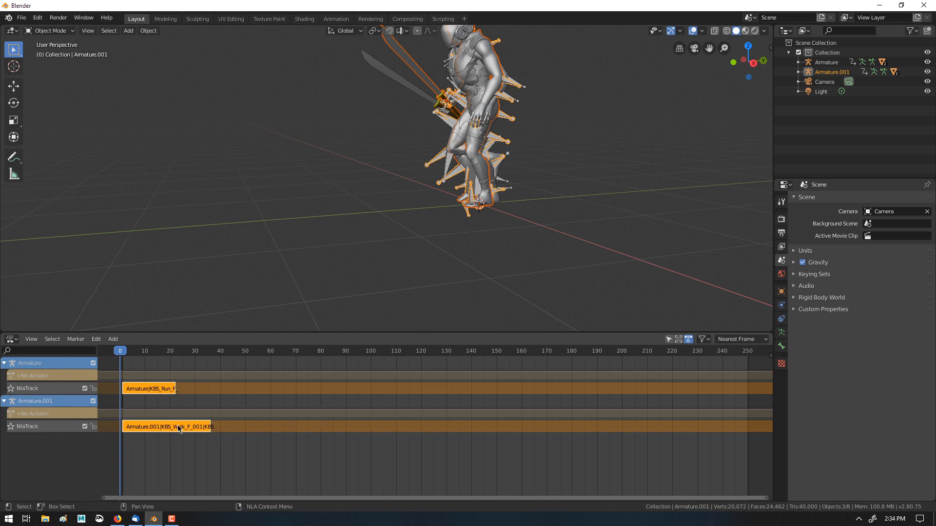
# Shift the run strip to start just after the walk strip's end, and move it back to start at frame 0
pyautogui.click(197, 390)
pyautogui.moveTo(148, 390); pyautogui.dragTo(243, 391)
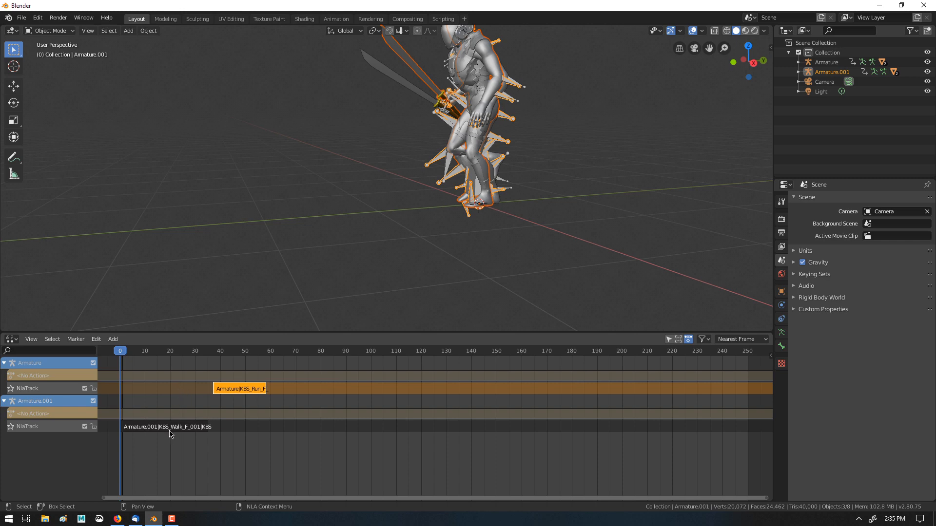
pyautogui.moveTo(239, 396); pyautogui.dragTo(146, 391)
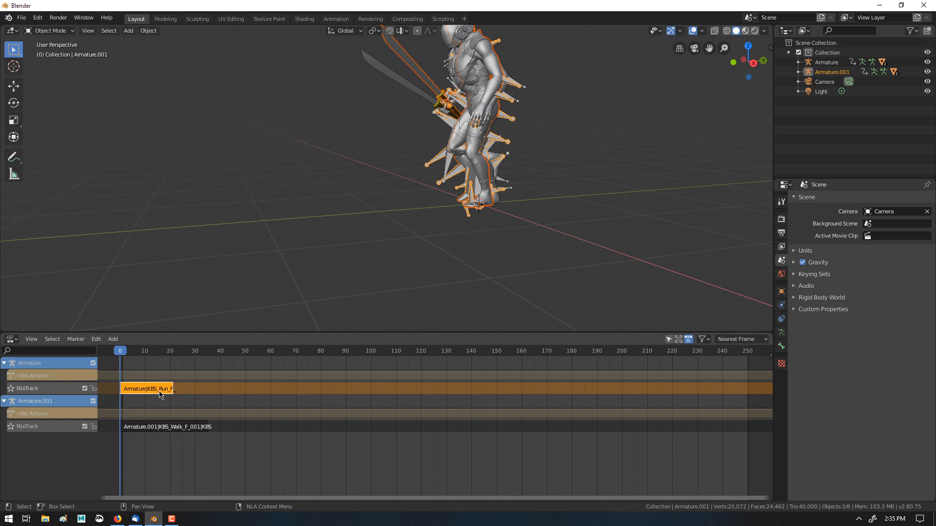
pyautogui.rightClick(186, 385)
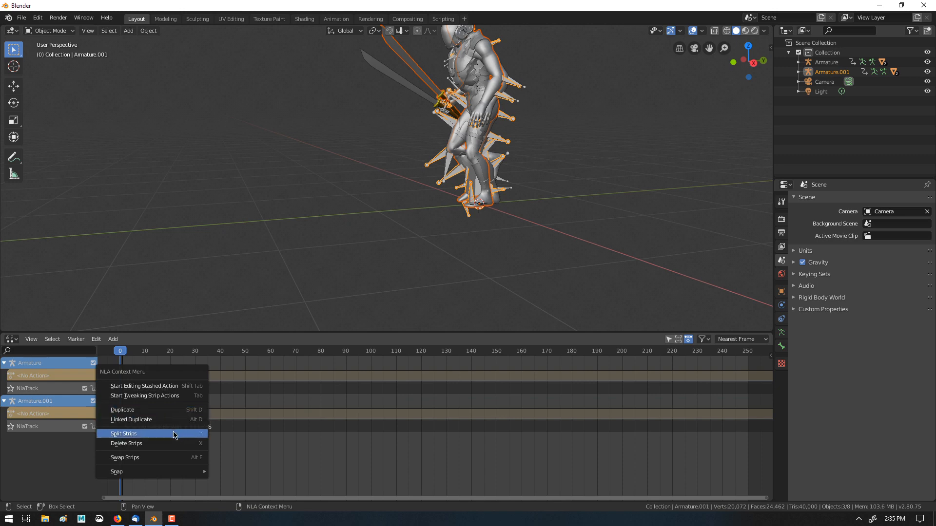
pyautogui.click(113, 339)
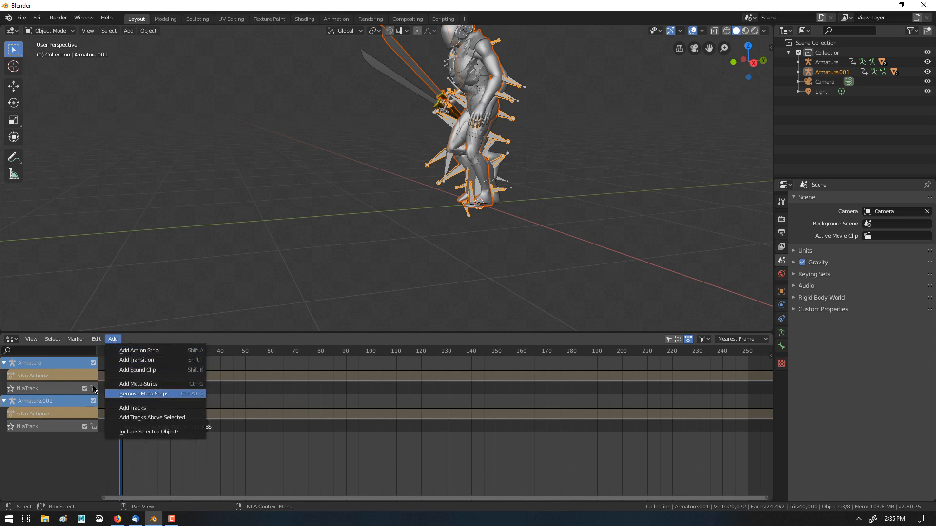
pyautogui.click(34, 390)
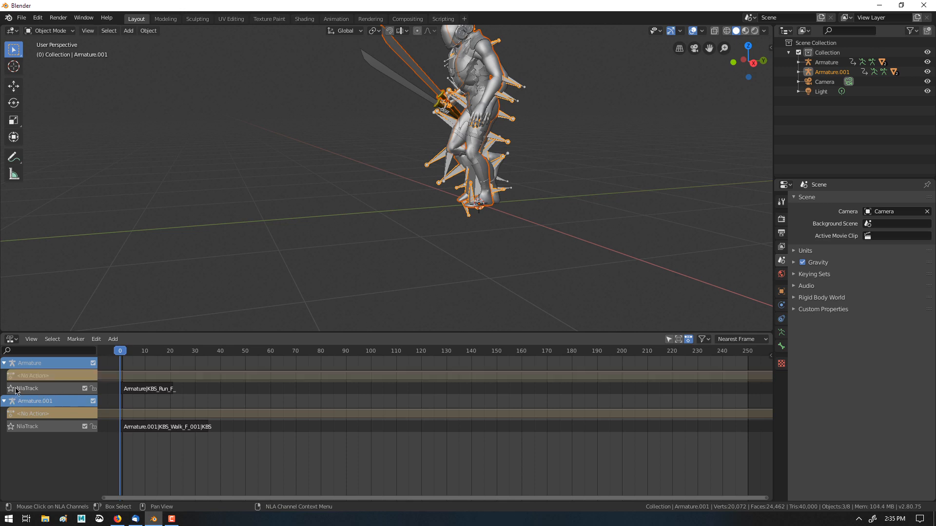
pyautogui.click(104, 341)
pyautogui.moveTo(113, 339)
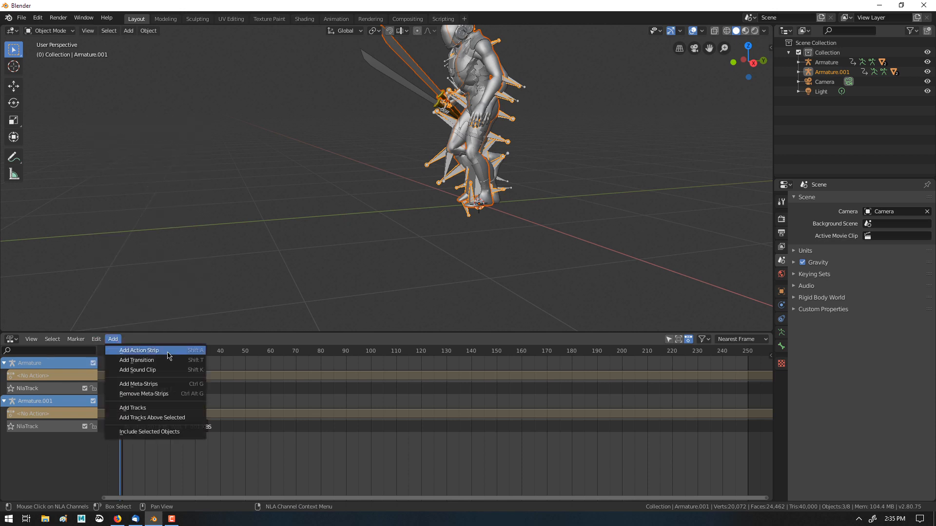
pyautogui.click(66, 391)
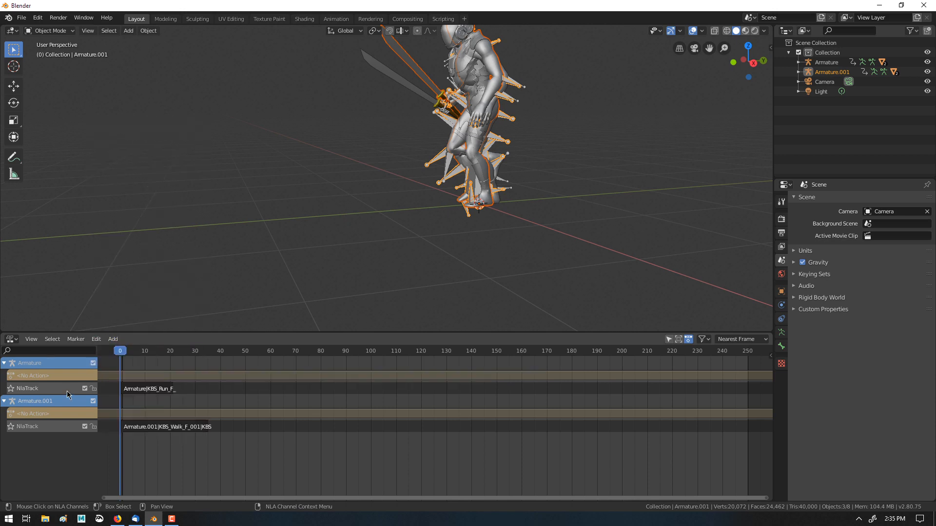
pyautogui.click(165, 386)
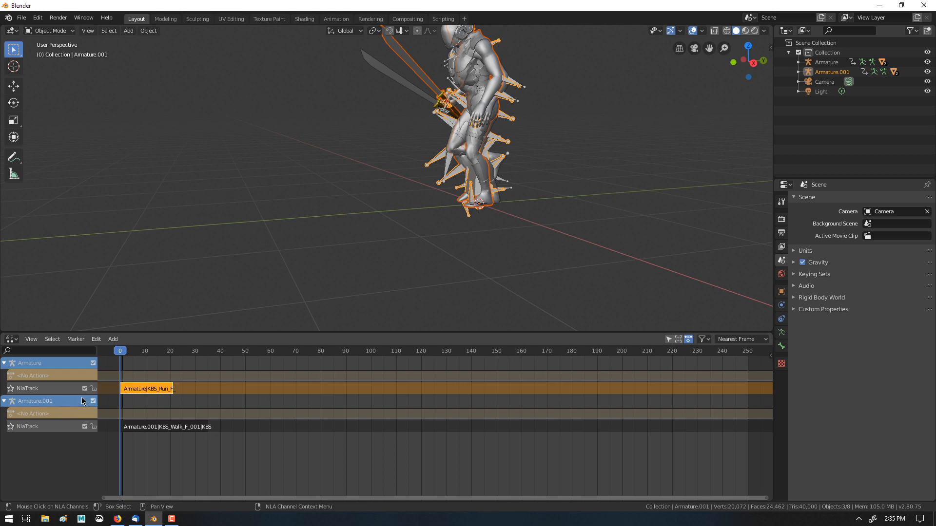
pyautogui.click(525, 207)
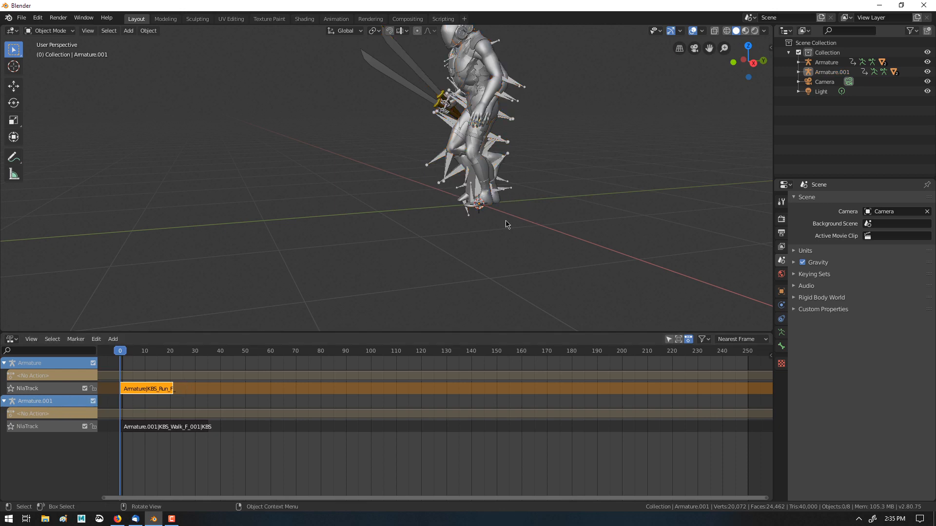
pyautogui.click(113, 339)
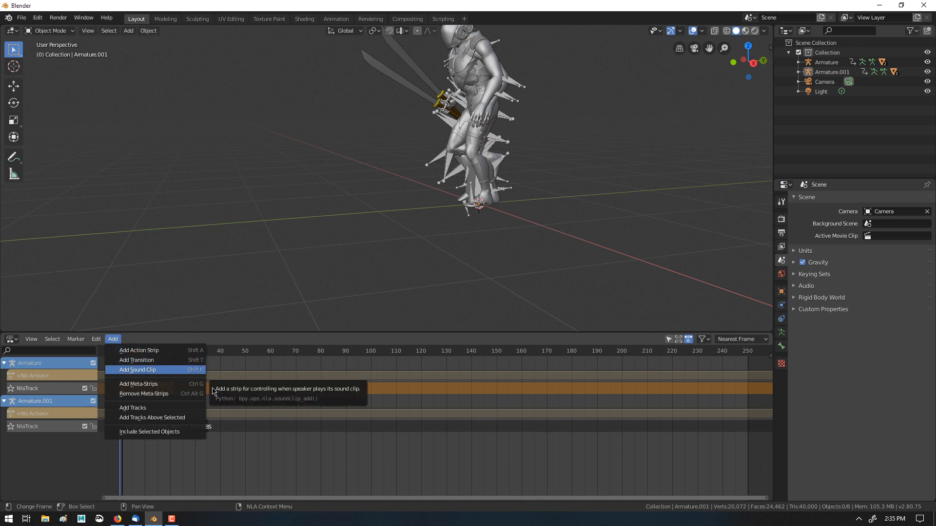
pyautogui.rightClick(232, 394)
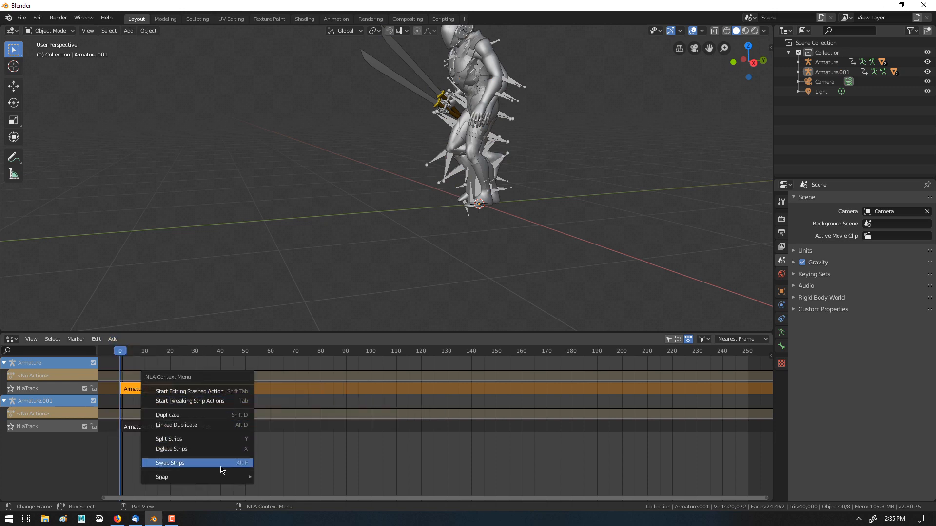
pyautogui.click(171, 357)
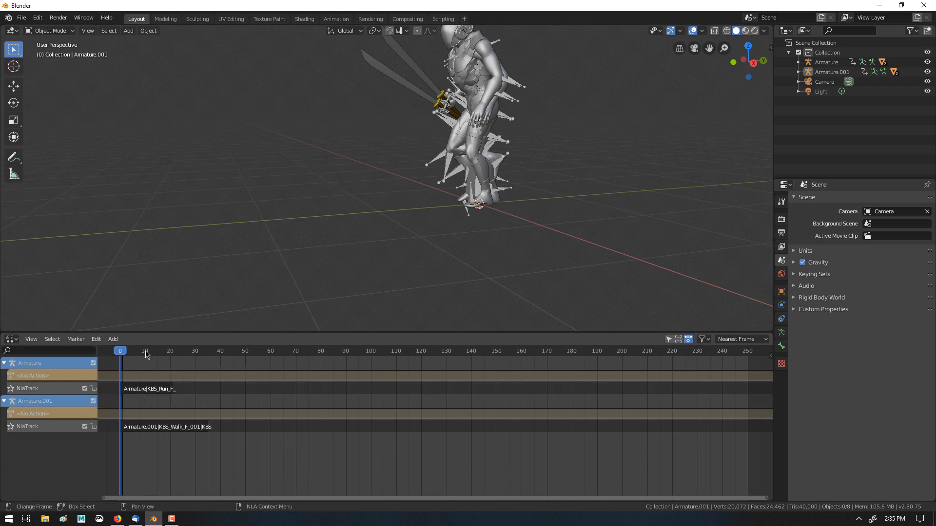
pyautogui.rightClick(131, 376)
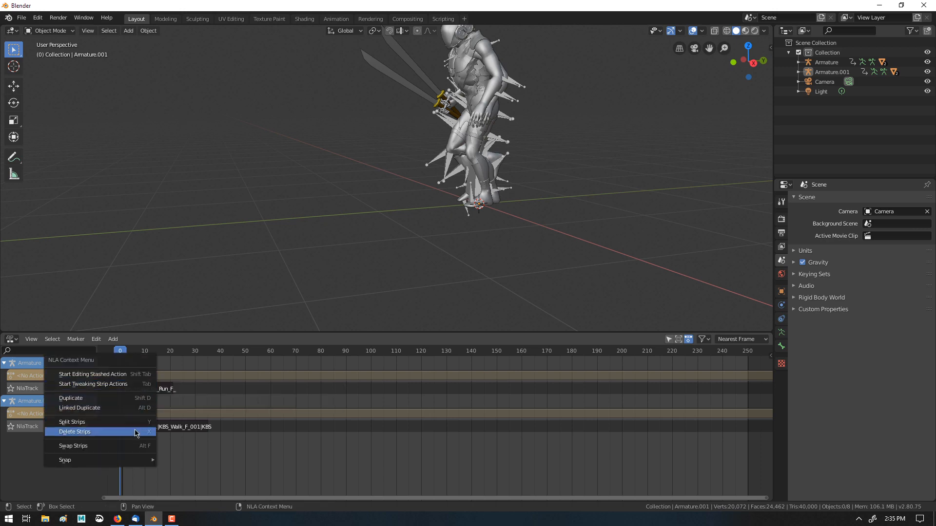
pyautogui.click(98, 345)
pyautogui.click(97, 340)
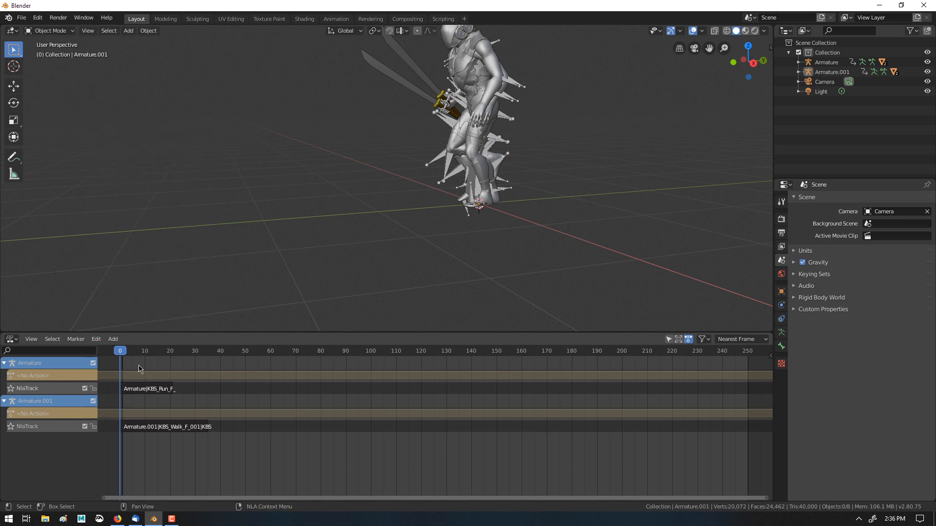
# Replace the Nonlinear Animation editor with a Dope Sheet, select the running character's armature, and set the Dope Sheet to Action Editor mode
pyautogui.click(14, 340)
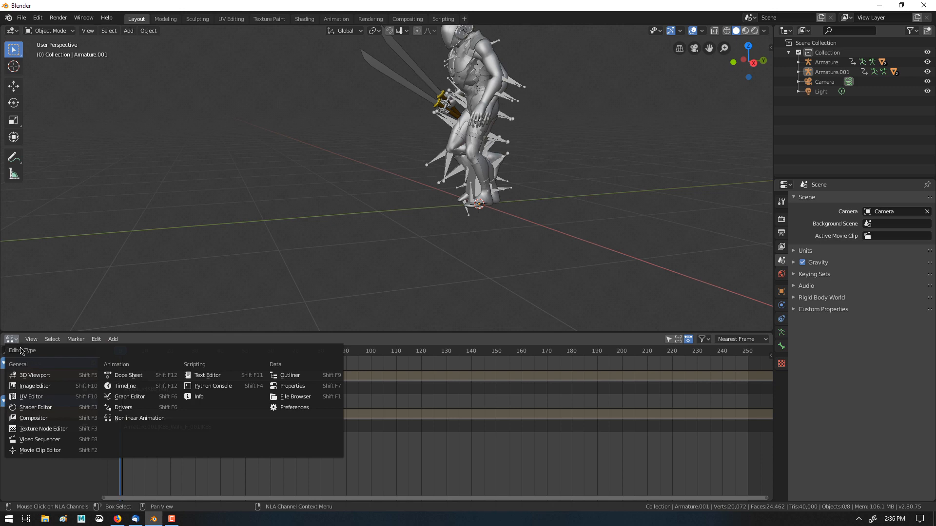
pyautogui.click(148, 375)
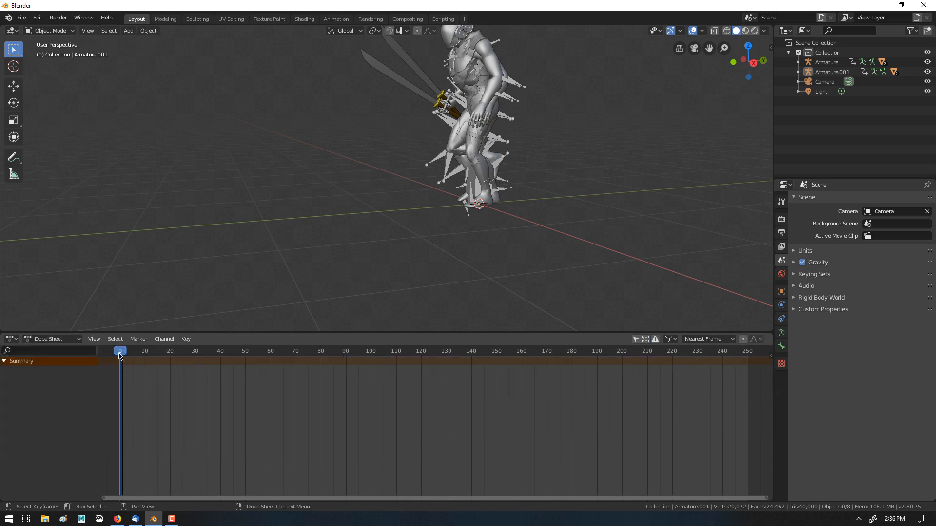
pyautogui.moveTo(616, 169); pyautogui.dragTo(609, 189, button='middle')
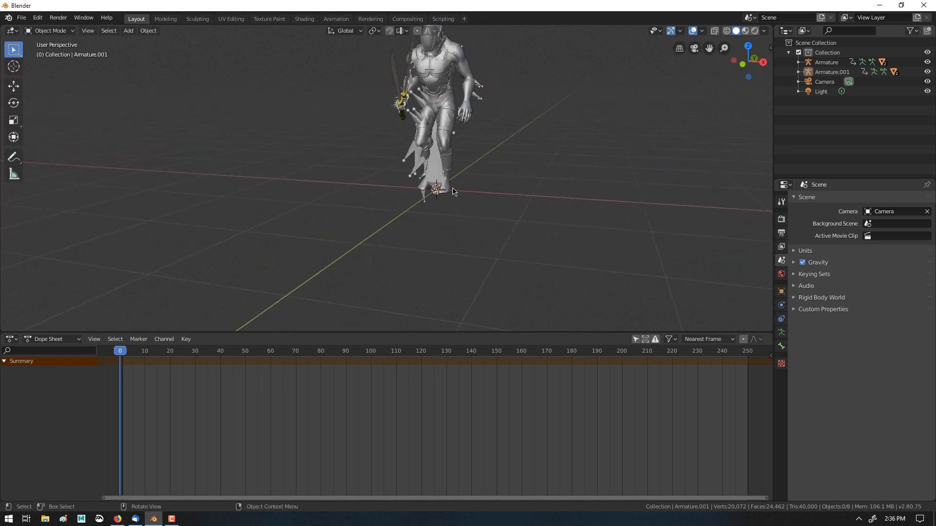
pyautogui.click(436, 163)
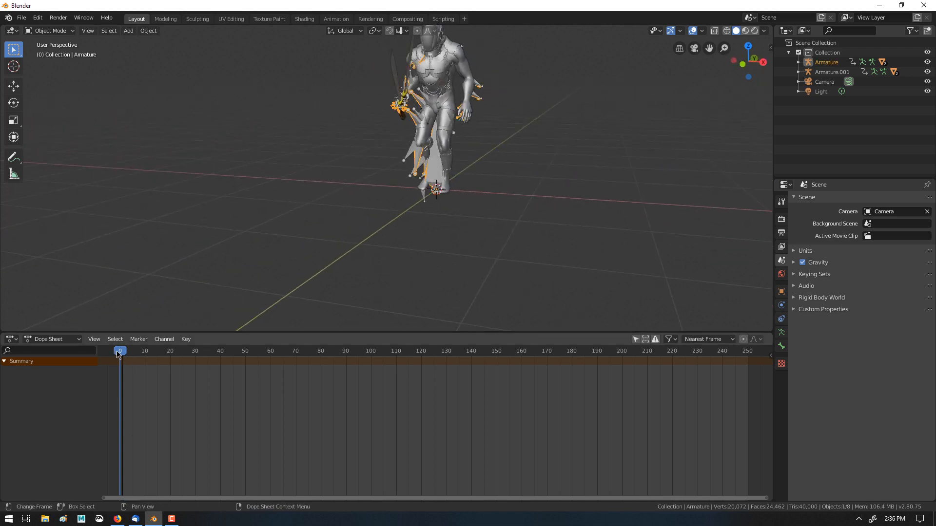
pyautogui.moveTo(118, 355)
pyautogui.mouseDown()
pyautogui.moveTo(139, 352)
pyautogui.moveTo(120, 351)
pyautogui.mouseUp()
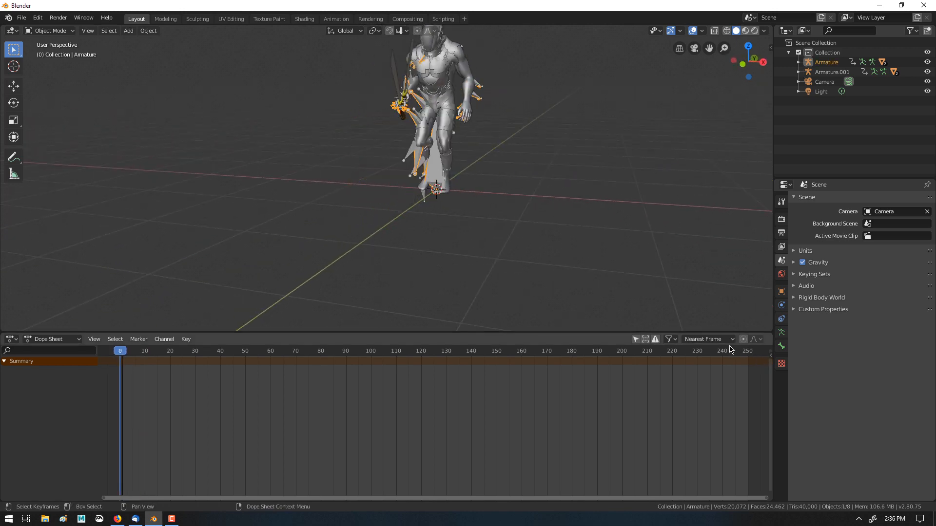
pyautogui.click(49, 339)
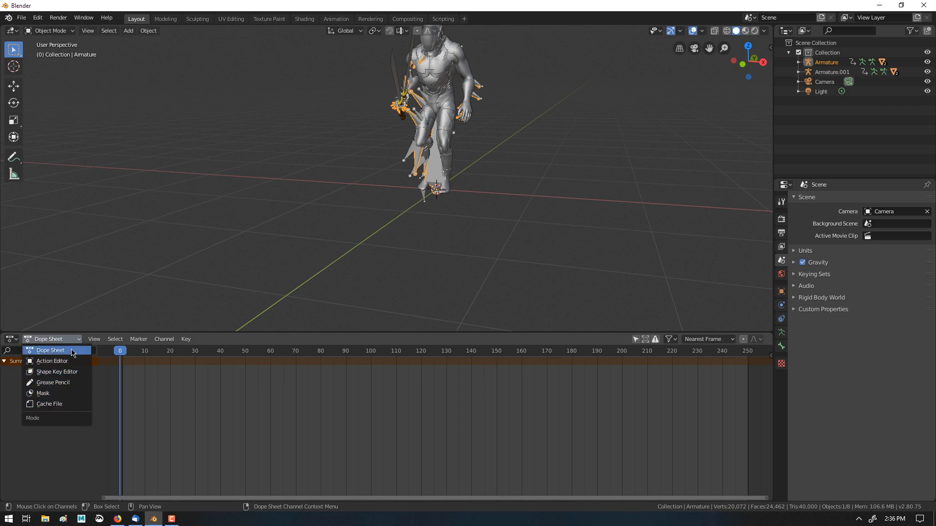
pyautogui.click(58, 363)
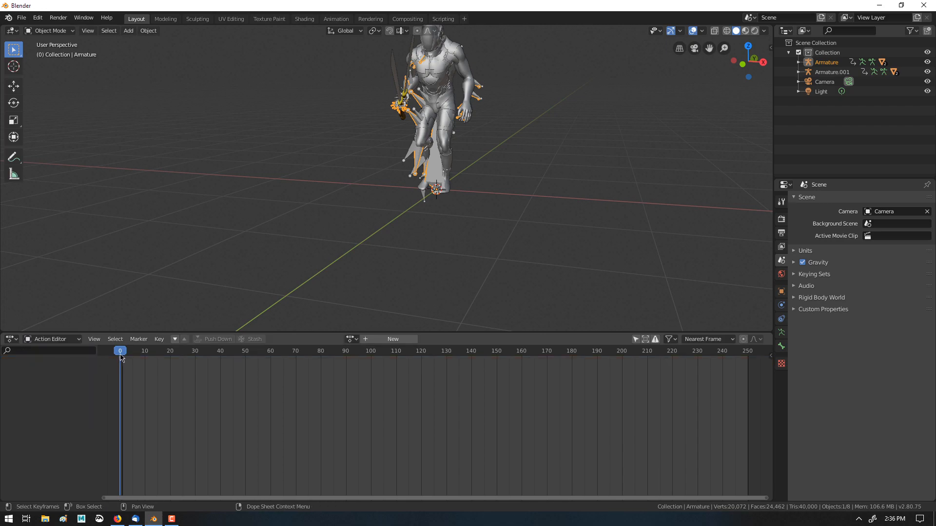
# Scrub the animation to frame 20 and check which actions are available for the walking character's armature, Armature.001
pyautogui.moveTo(121, 353); pyautogui.dragTo(158, 372)
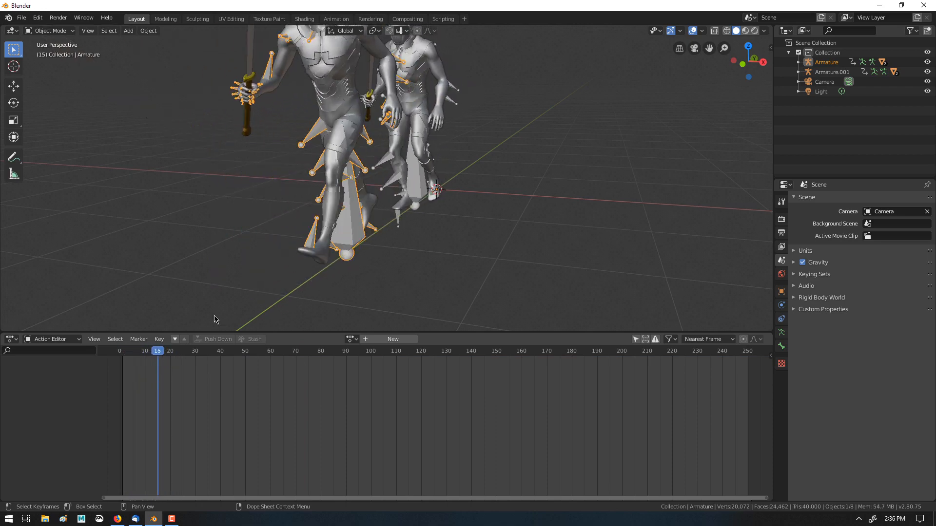
pyautogui.click(425, 188)
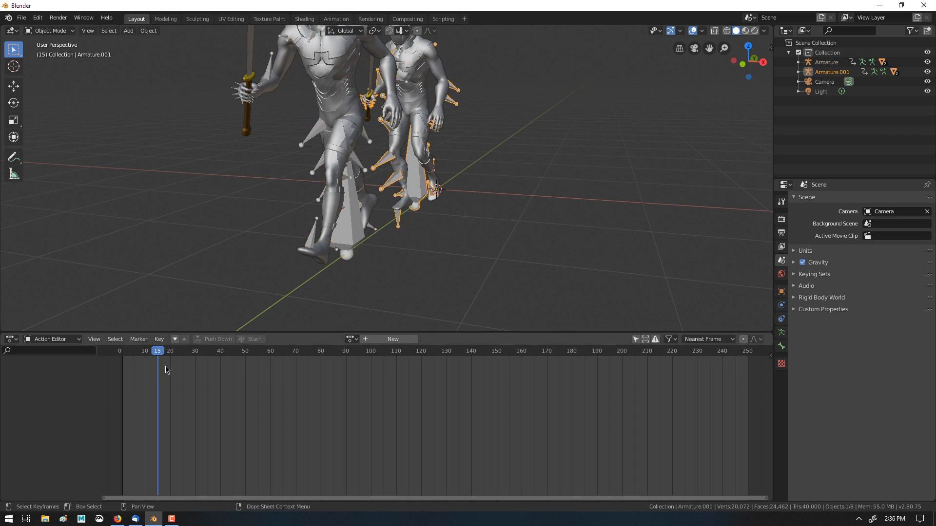
pyautogui.click(357, 340)
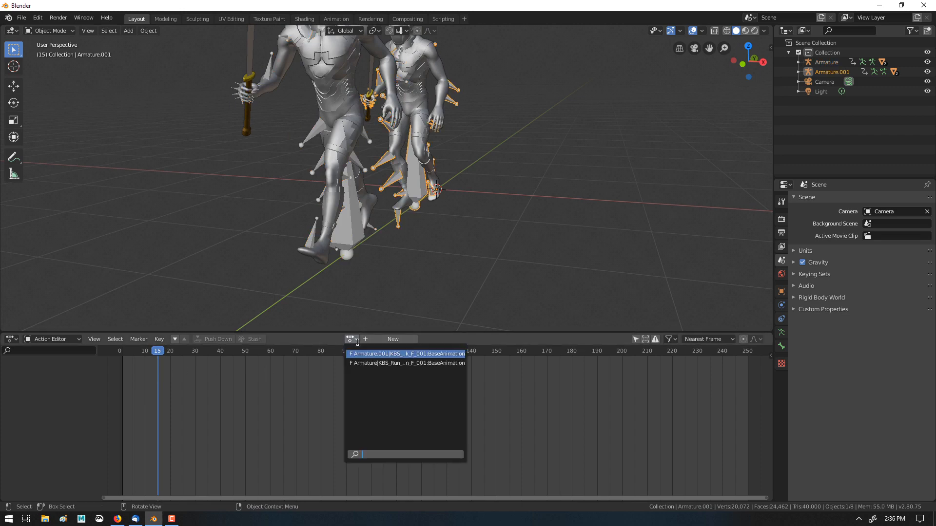
pyautogui.click(394, 337)
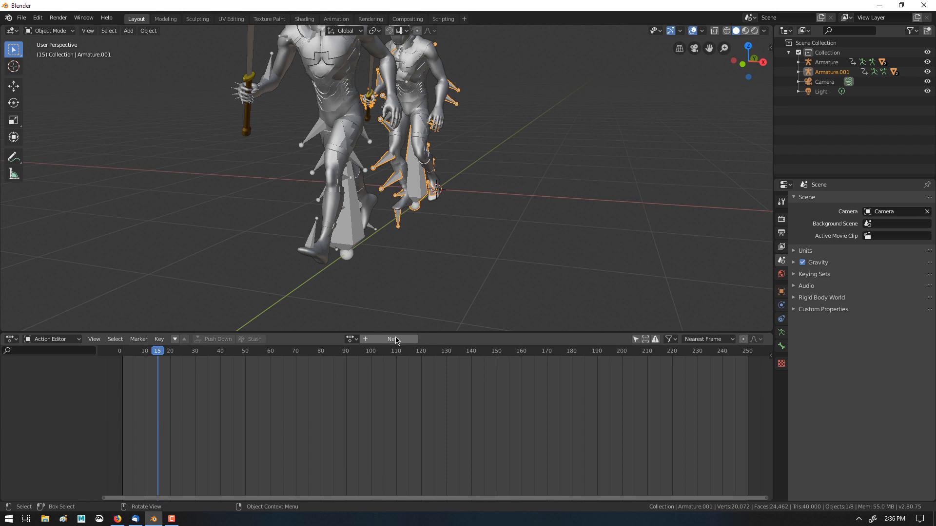
pyautogui.moveTo(167, 353)
pyautogui.mouseDown()
pyautogui.moveTo(140, 353)
pyautogui.moveTo(169, 353)
pyautogui.mouseUp()
pyautogui.click(350, 339)
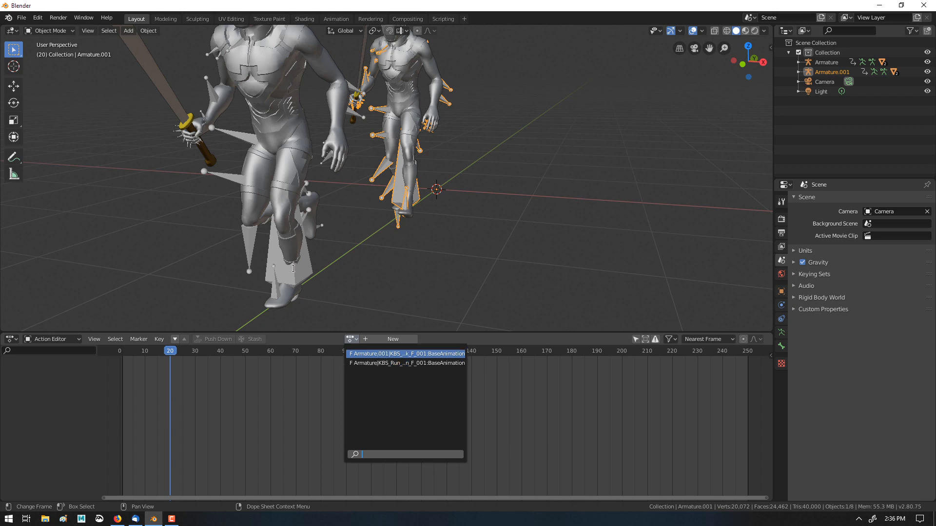
# Select the running character's armature, assign it the KBS_Run action, and scrub back to frame 14
pyautogui.click(312, 279)
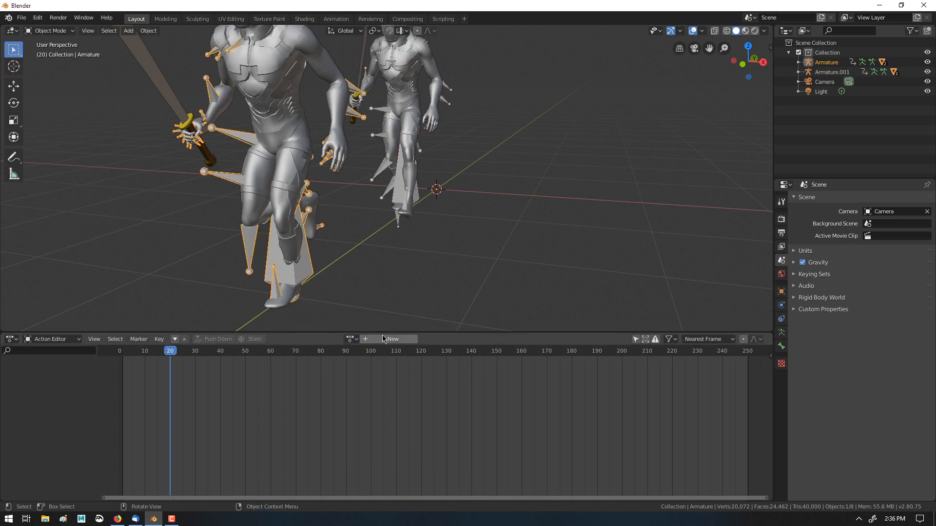
pyautogui.click(352, 338)
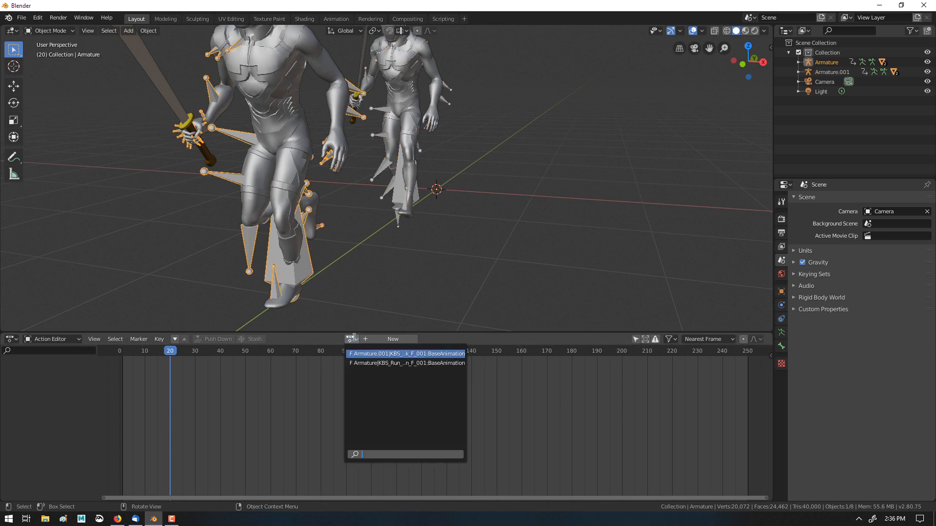
pyautogui.click(373, 364)
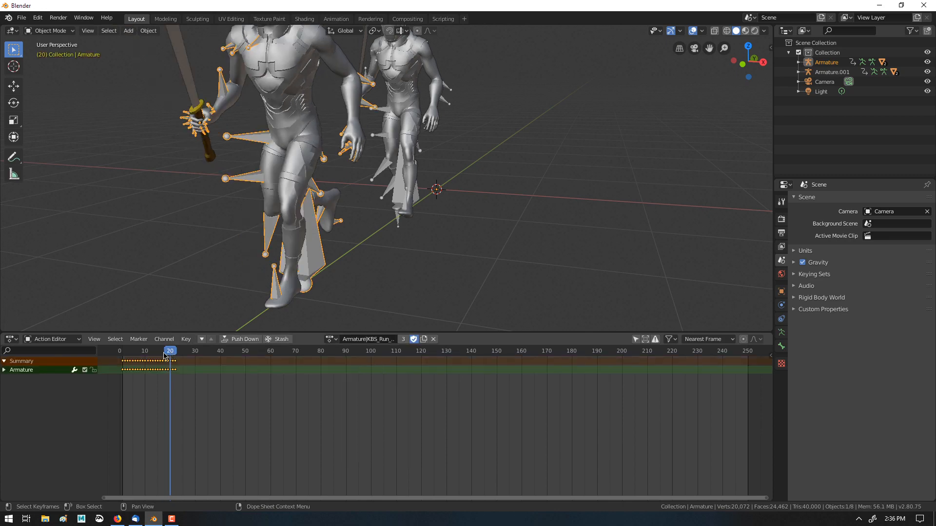
pyautogui.moveTo(165, 356)
pyautogui.mouseDown()
pyautogui.moveTo(118, 357)
pyautogui.moveTo(176, 359)
pyautogui.moveTo(154, 359)
pyautogui.mouseUp()
# Switch the running character's armature to the KBS_Walk_F_001 action and scrub to frame 12 to preview it
pyautogui.click(373, 337)
pyautogui.click(333, 340)
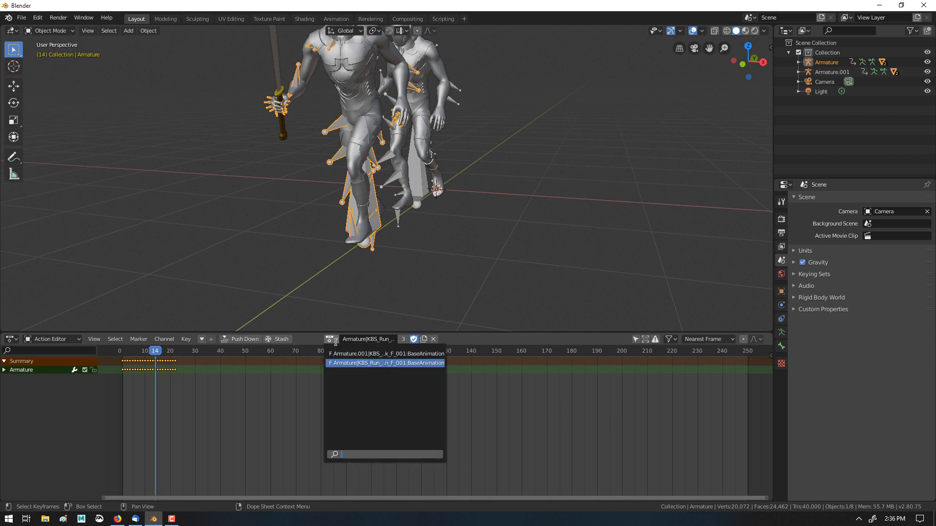
pyautogui.click(349, 358)
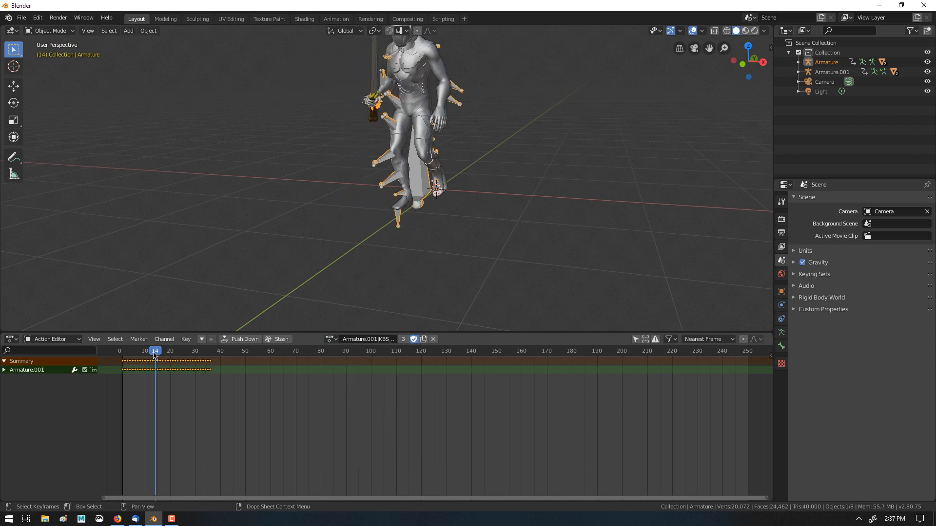
pyautogui.moveTo(154, 355)
pyautogui.mouseDown()
pyautogui.moveTo(130, 357)
pyautogui.moveTo(185, 357)
pyautogui.moveTo(153, 349)
pyautogui.moveTo(130, 356)
pyautogui.moveTo(202, 356)
pyautogui.moveTo(130, 355)
pyautogui.moveTo(152, 355)
pyautogui.mouseUp()
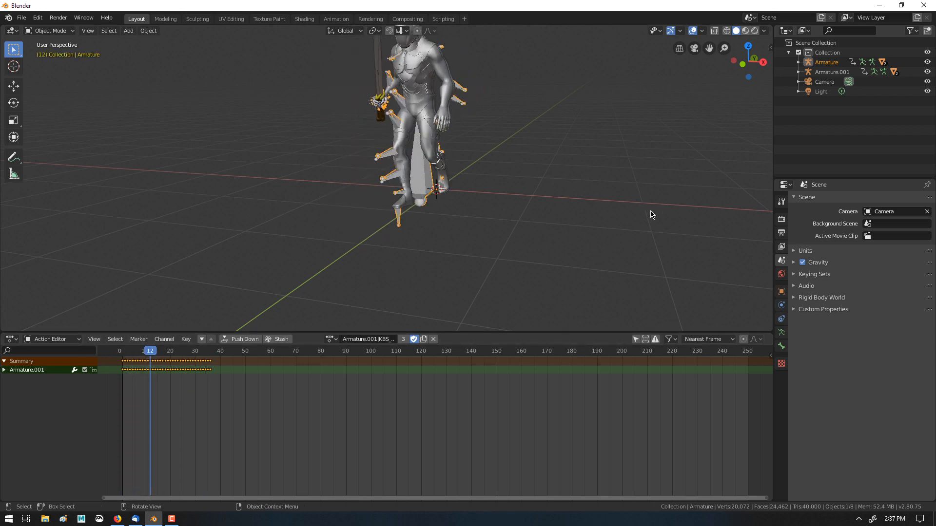
# Assign the KBS_Run action to the selected armature again and scrub to frame 13
pyautogui.click(331, 339)
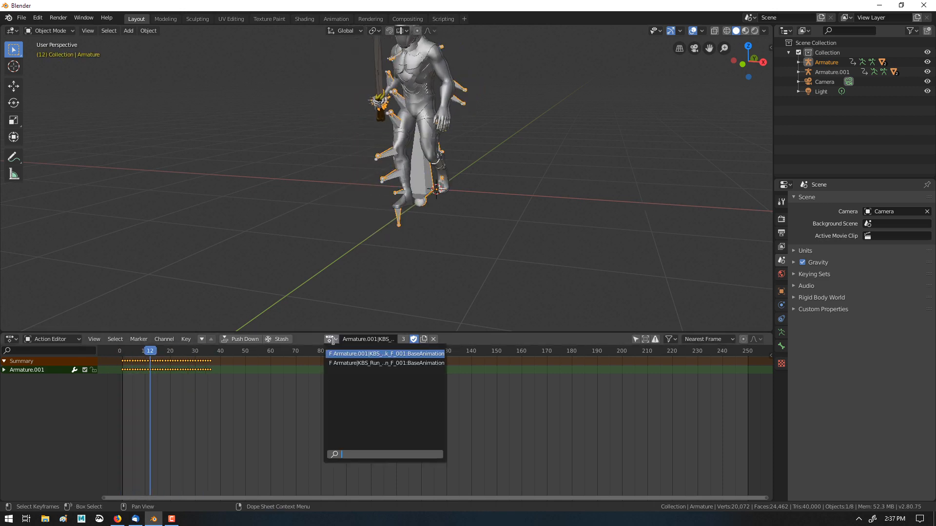
pyautogui.click(386, 363)
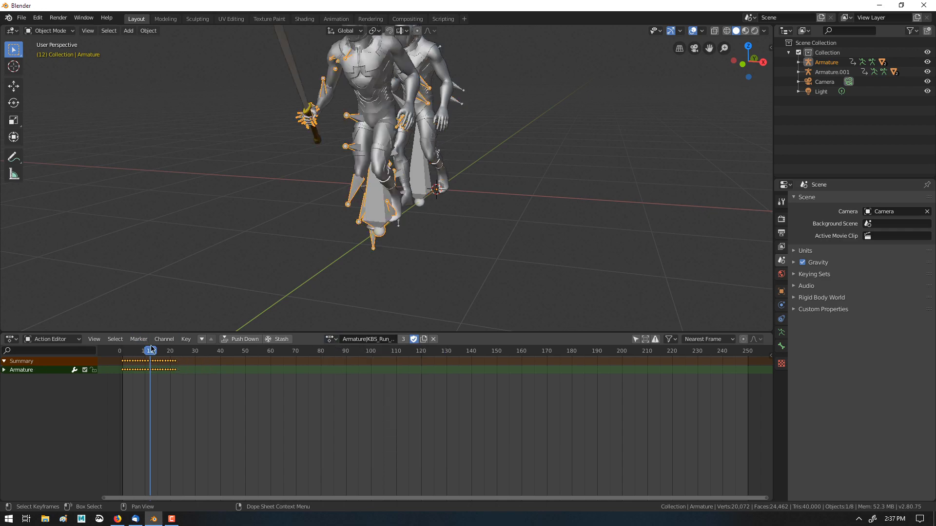
pyautogui.moveTo(151, 349)
pyautogui.mouseDown()
pyautogui.moveTo(139, 351)
pyautogui.moveTo(169, 353)
pyautogui.moveTo(137, 359)
pyautogui.moveTo(173, 355)
pyautogui.moveTo(153, 360)
pyautogui.mouseUp()
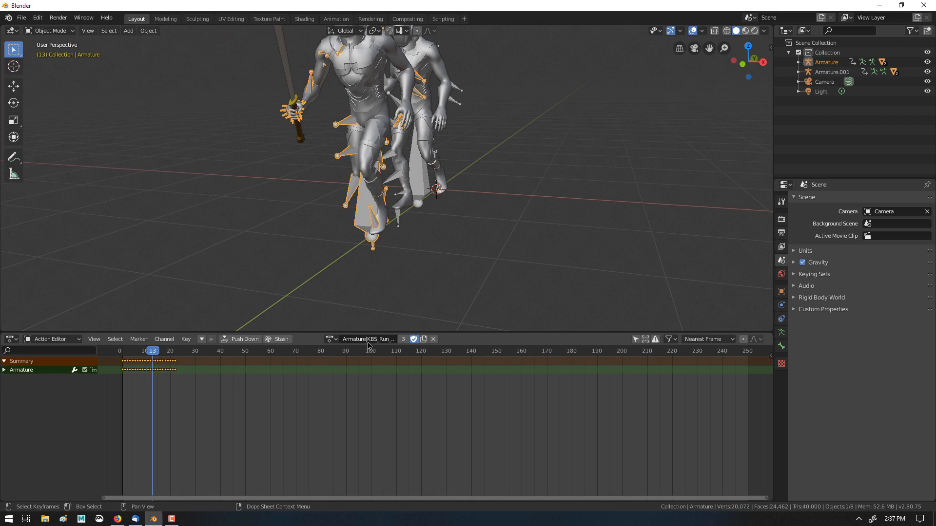
# Give the selected Armature the KBS_Walk_F_001 action and return the playhead to frame 0
pyautogui.click(332, 338)
pyautogui.click(345, 356)
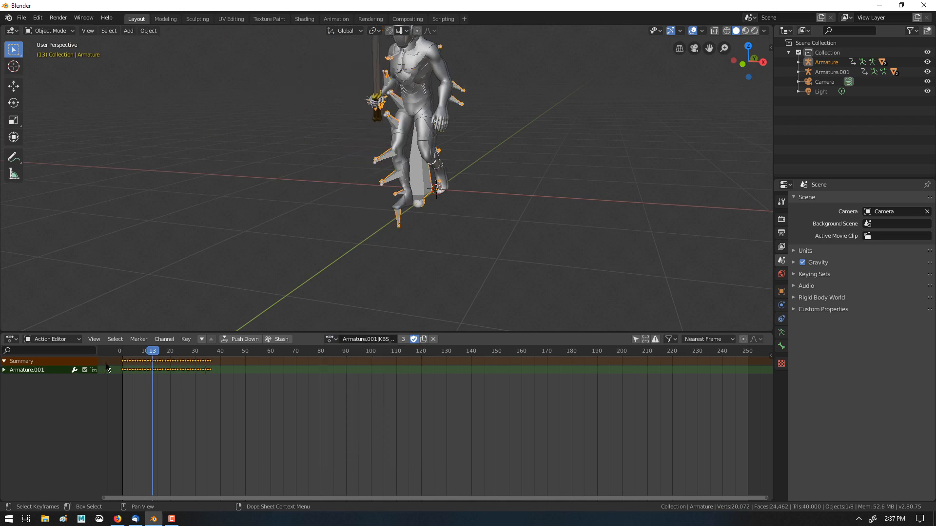
pyautogui.moveTo(149, 354); pyautogui.dragTo(120, 353)
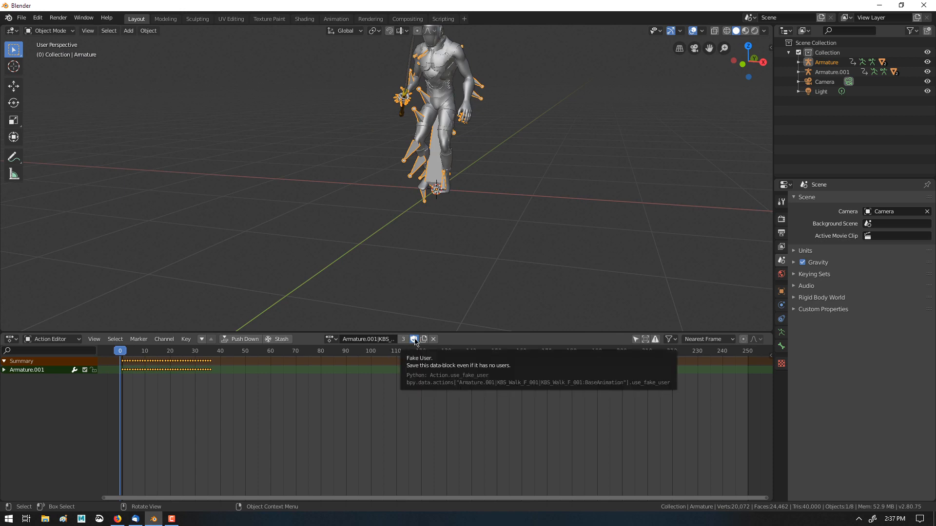
# Make a separate copy of the KBS_Walk_F_001 action on the Armature and switch the action editor area to Nonlinear Animation
pyautogui.click(424, 340)
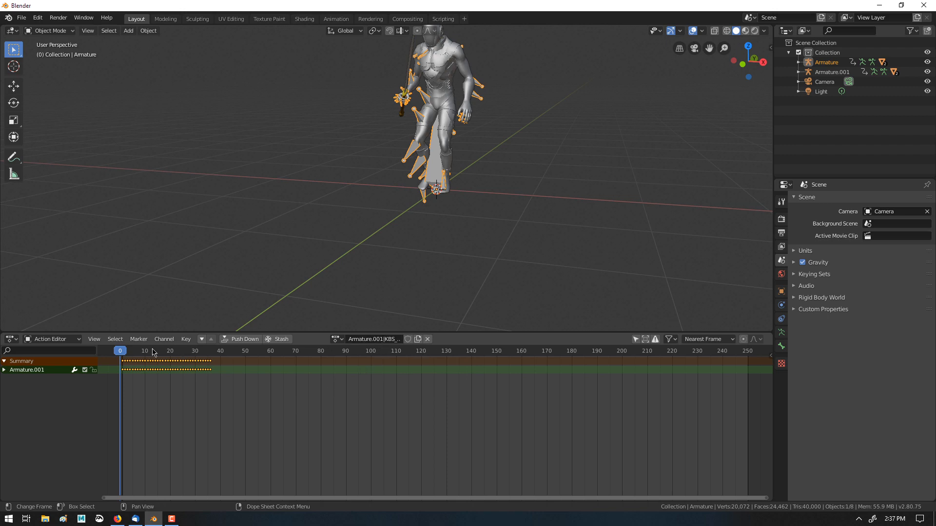
pyautogui.click(16, 339)
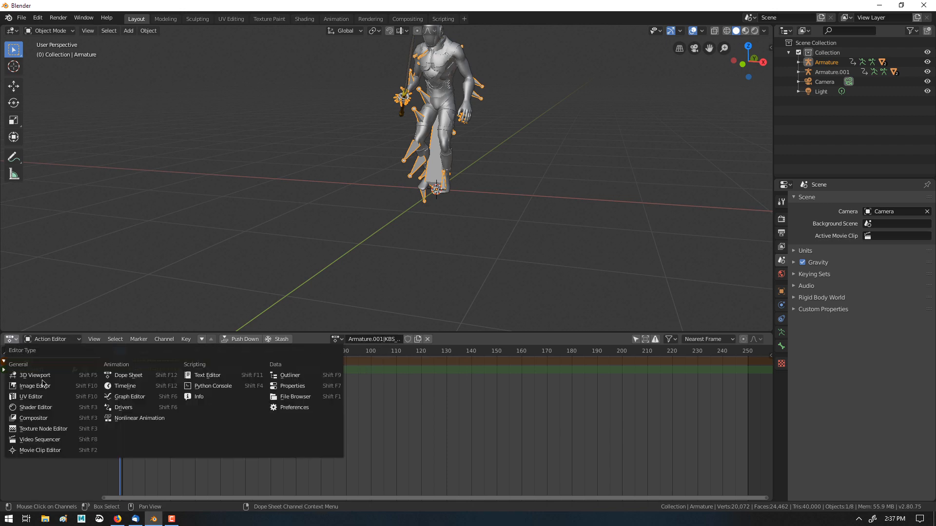
pyautogui.click(137, 419)
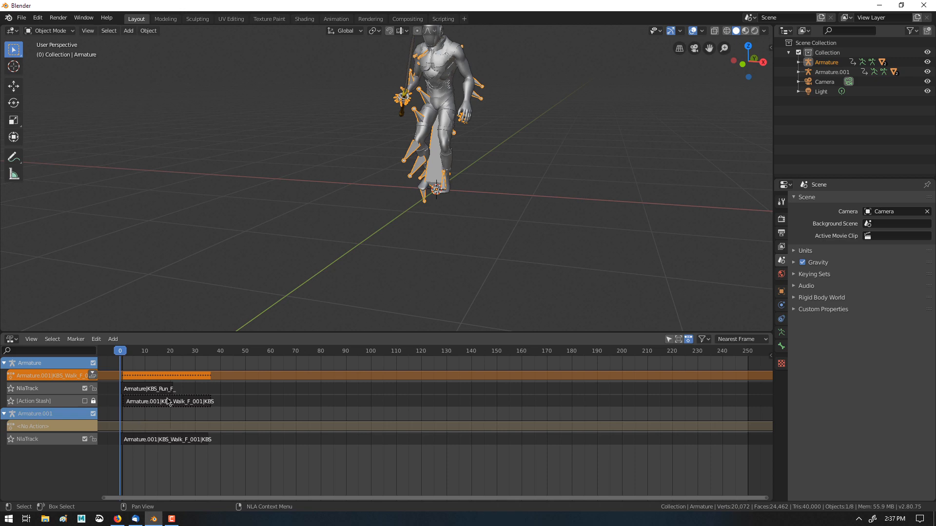
# Push the Armature's walk action down into its own NLA track and delete its Action Stash track
pyautogui.click(149, 403)
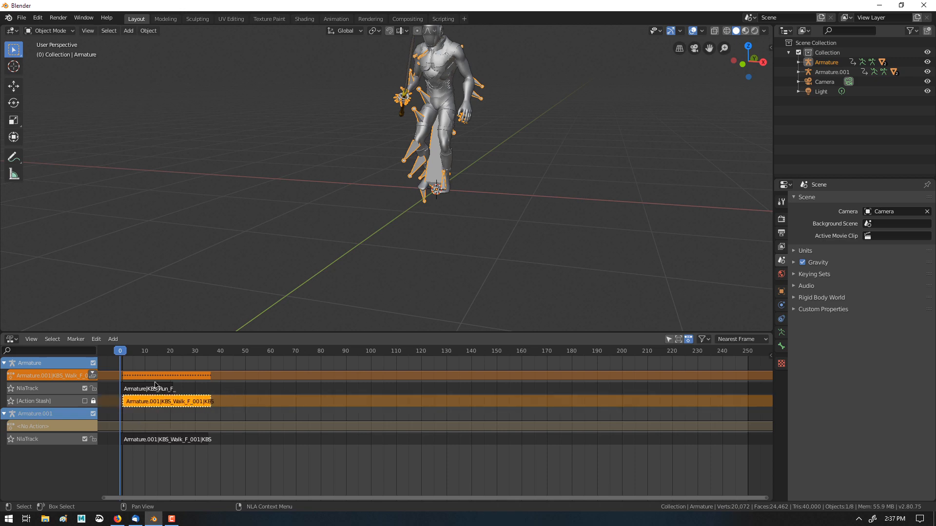
pyautogui.click(92, 375)
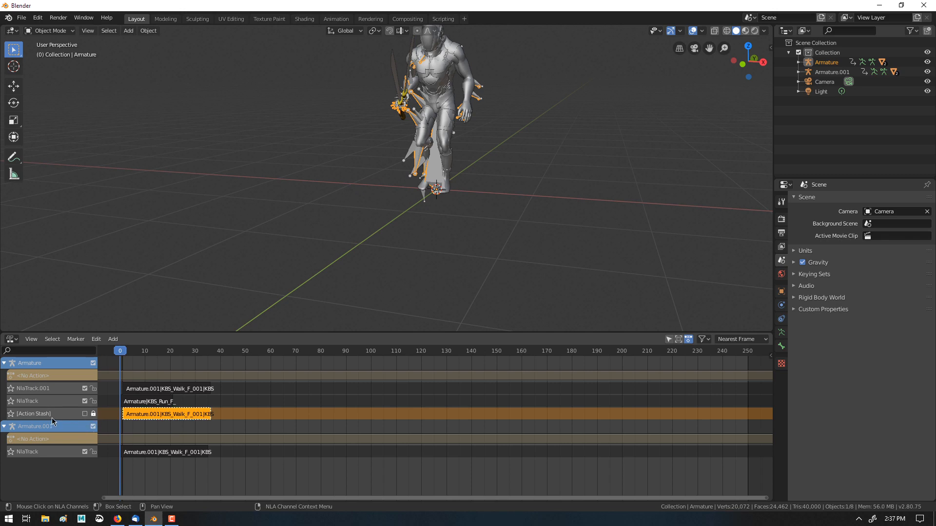
pyautogui.rightClick(70, 415)
pyautogui.press('x')
# Move the walk strip onto the run strip's track, directly after the run at frame 21, and scrub to frame 23
pyautogui.moveTo(189, 393); pyautogui.dragTo(225, 412)
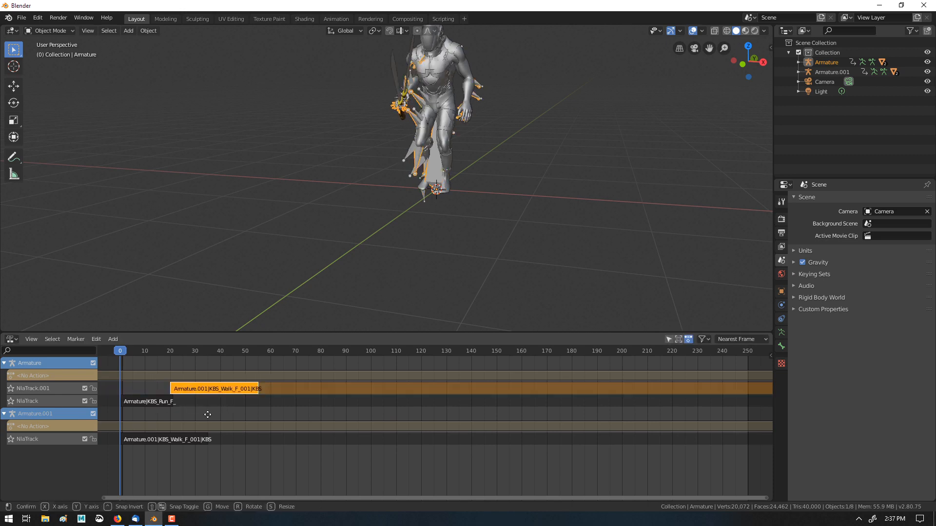
pyautogui.press('g')
pyautogui.click(179, 405)
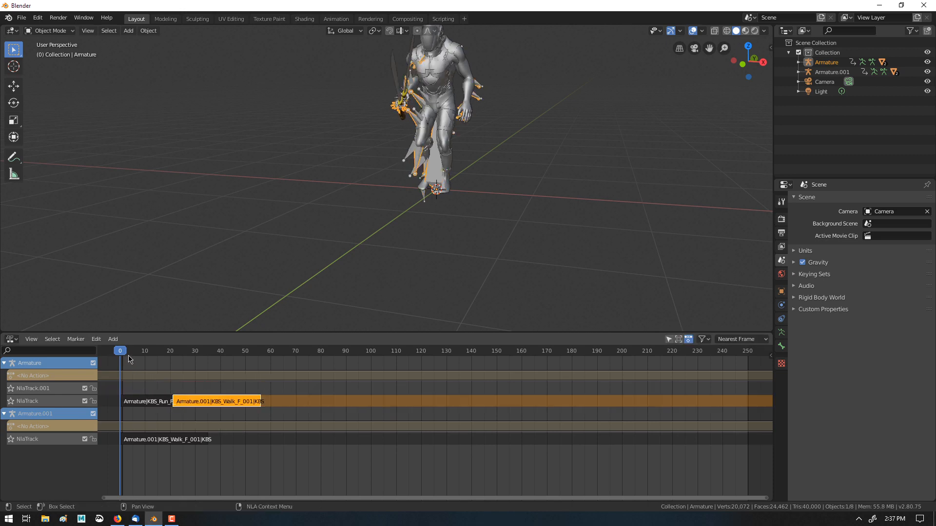
pyautogui.moveTo(130, 359); pyautogui.dragTo(177, 375)
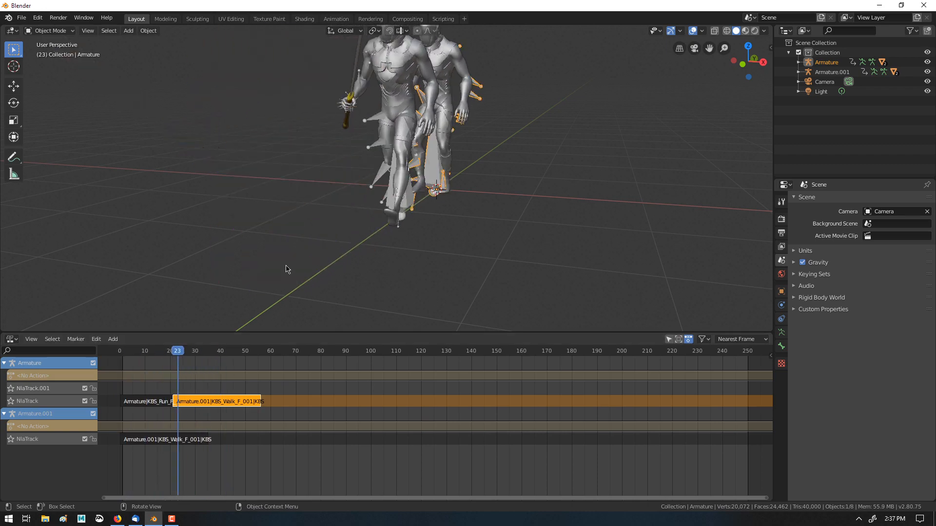
# Delete the second character: its Armature.001, the TonySword_01.001 sword and the Motus_Man_v50.001 mesh
pyautogui.moveTo(373, 216); pyautogui.dragTo(374, 219, button='middle')
pyautogui.click(363, 218)
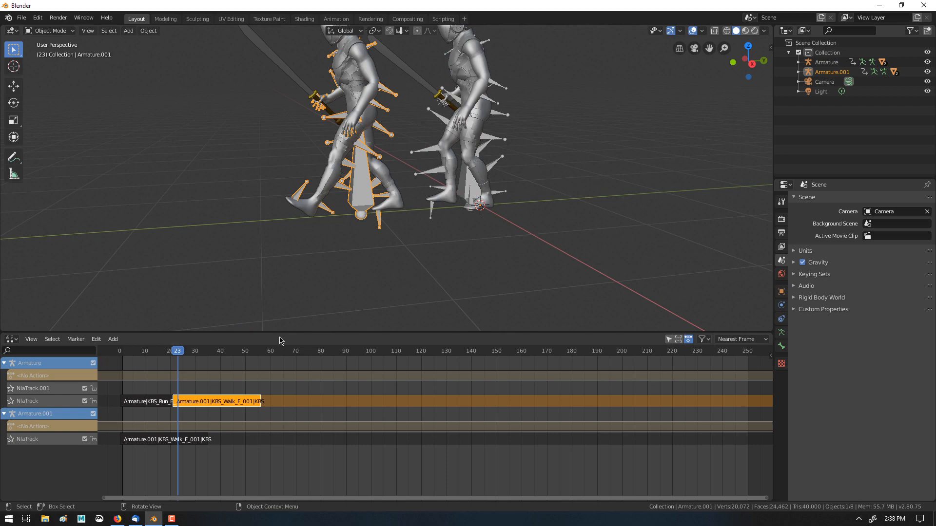
pyautogui.moveTo(179, 358)
pyautogui.mouseDown()
pyautogui.moveTo(153, 361)
pyautogui.moveTo(185, 362)
pyautogui.mouseUp()
pyautogui.press('Delete')
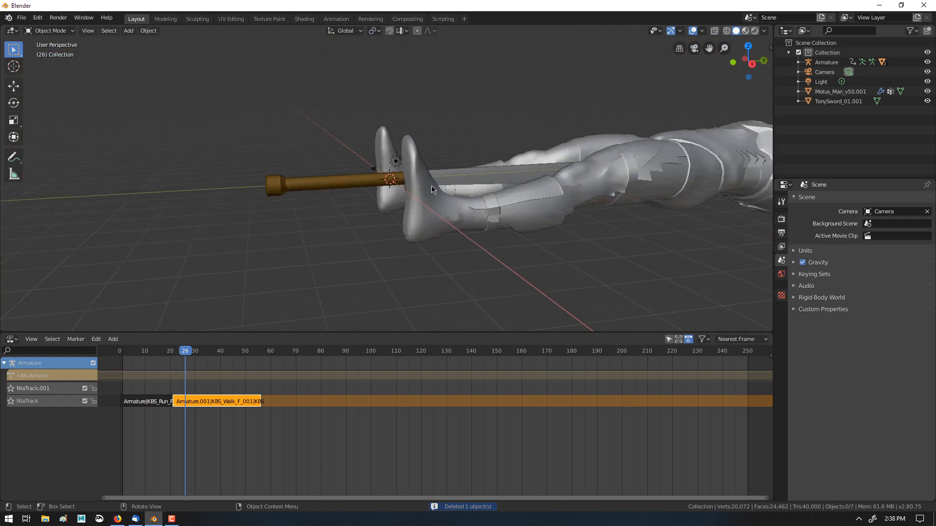
pyautogui.press('Delete')
pyautogui.click(311, 177)
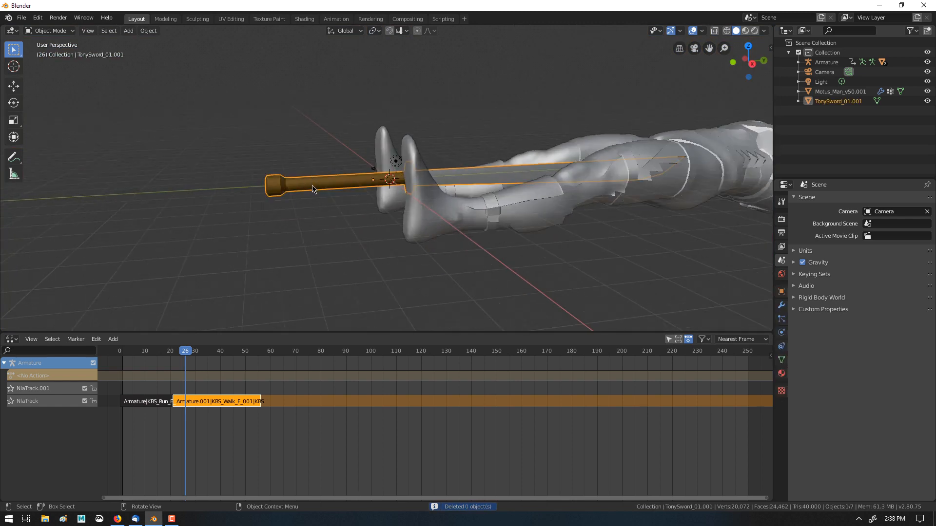
pyautogui.press('Delete')
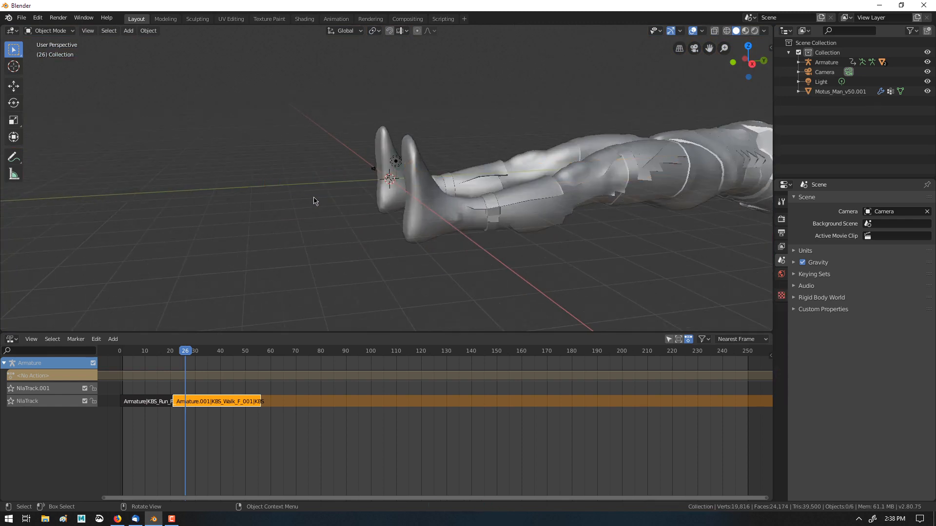
pyautogui.click(419, 220)
pyautogui.press('Delete')
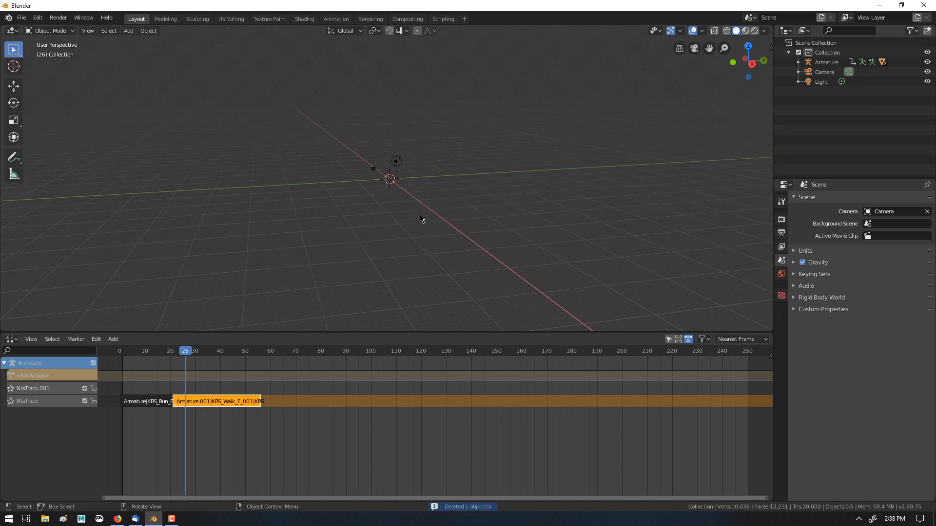
# Find the remaining Motus_Man_v50 character, select it and frame it in the viewport
pyautogui.click(399, 187)
pyautogui.press('KP_Decimal')
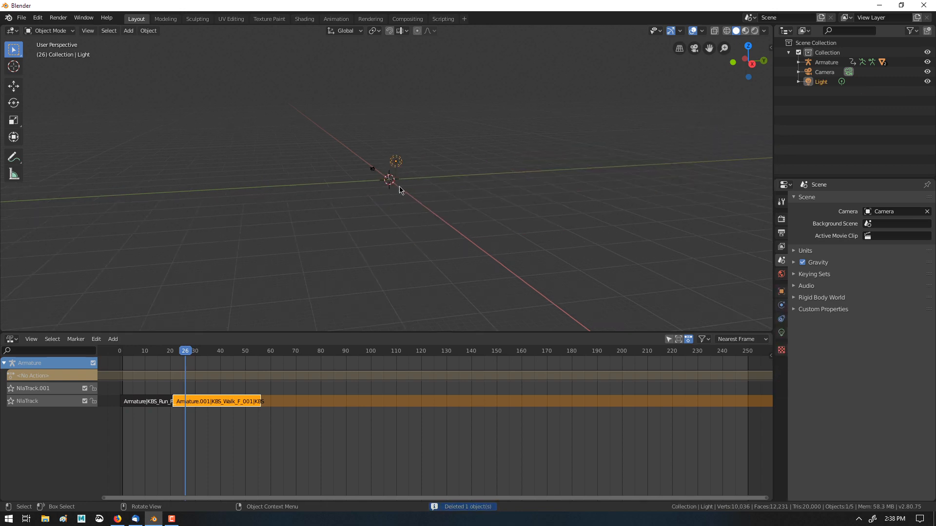
pyautogui.scroll(-5, 426, 190)
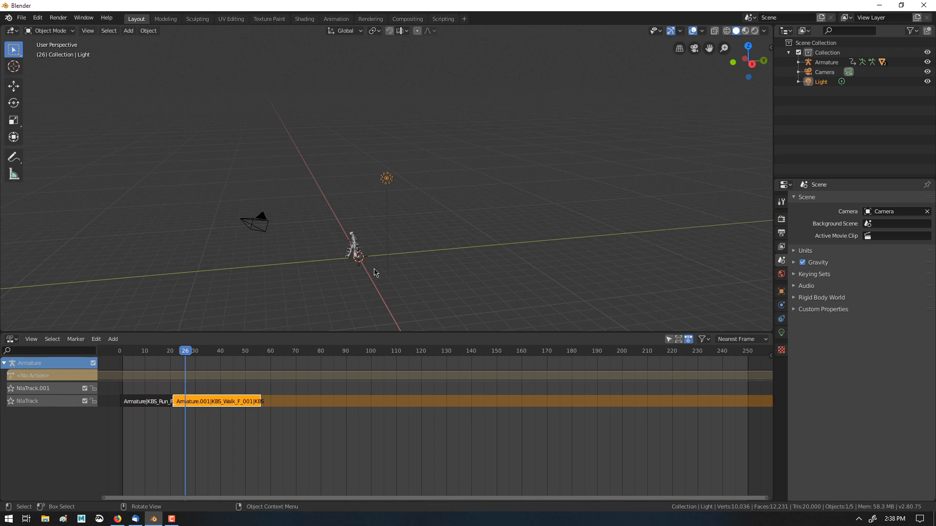
pyautogui.moveTo(376, 271); pyautogui.dragTo(352, 254, button='middle')
pyautogui.click(343, 265)
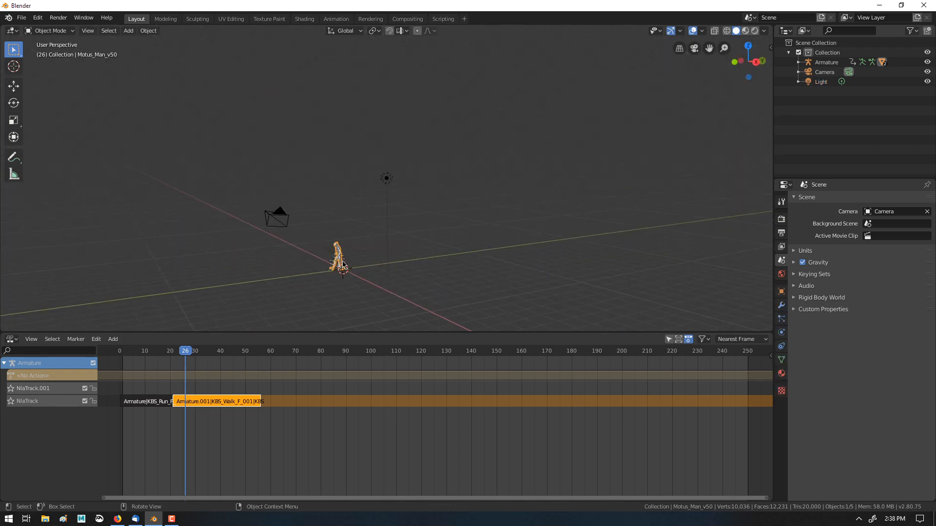
pyautogui.press('KP_Decimal')
# Scrub across the run-to-walk transition between frames 18 and 26, select the Armature and stop at frame 21
pyautogui.moveTo(181, 352); pyautogui.dragTo(167, 378)
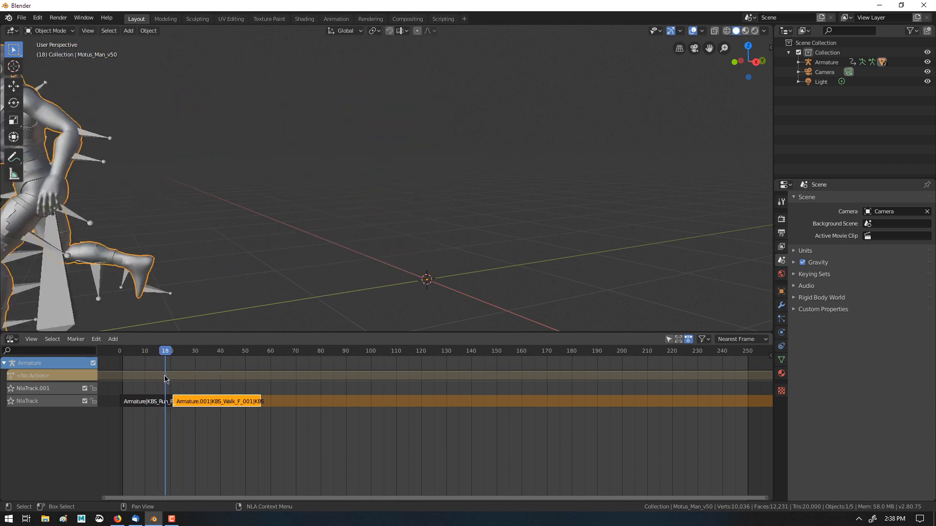
pyautogui.moveTo(228, 321); pyautogui.dragTo(189, 307, button='middle')
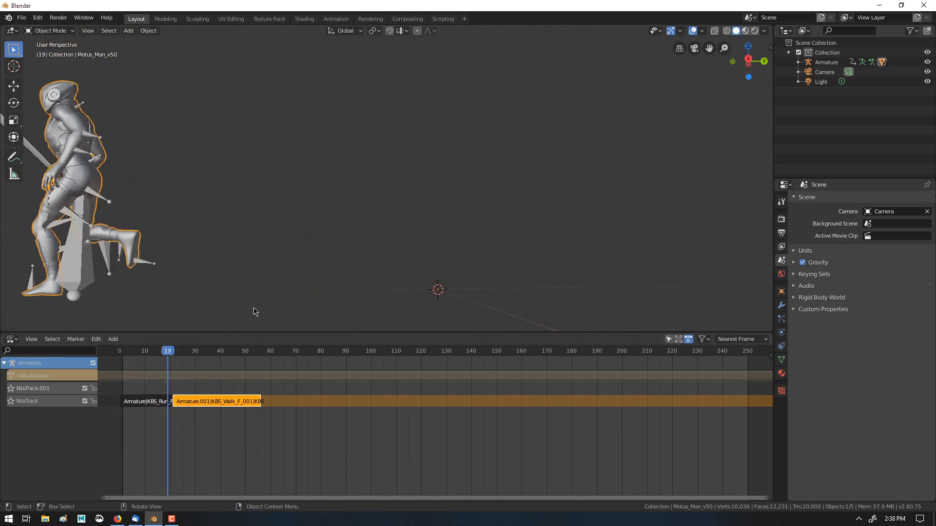
pyautogui.moveTo(237, 230); pyautogui.dragTo(292, 292, button='middle')
pyautogui.moveTo(173, 358)
pyautogui.mouseDown()
pyautogui.moveTo(278, 371)
pyautogui.moveTo(120, 377)
pyautogui.moveTo(186, 367)
pyautogui.mouseUp()
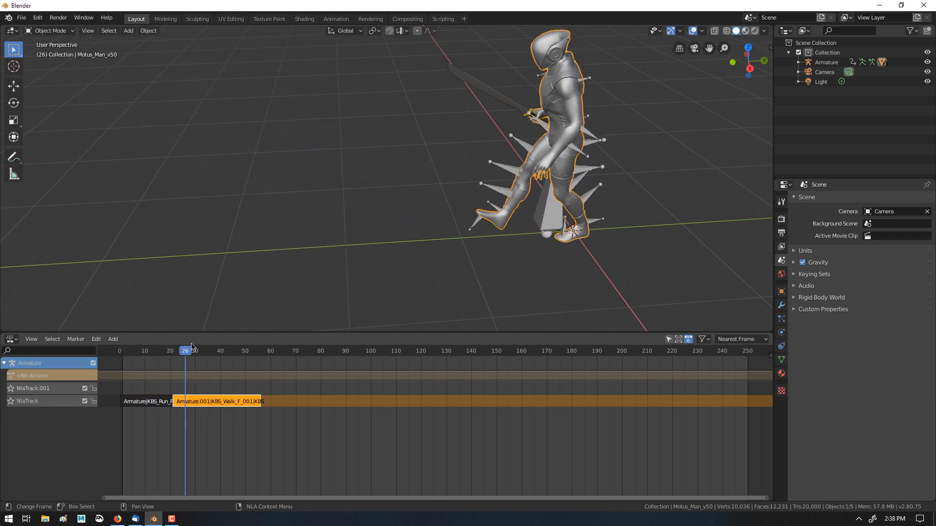
pyautogui.click(552, 222)
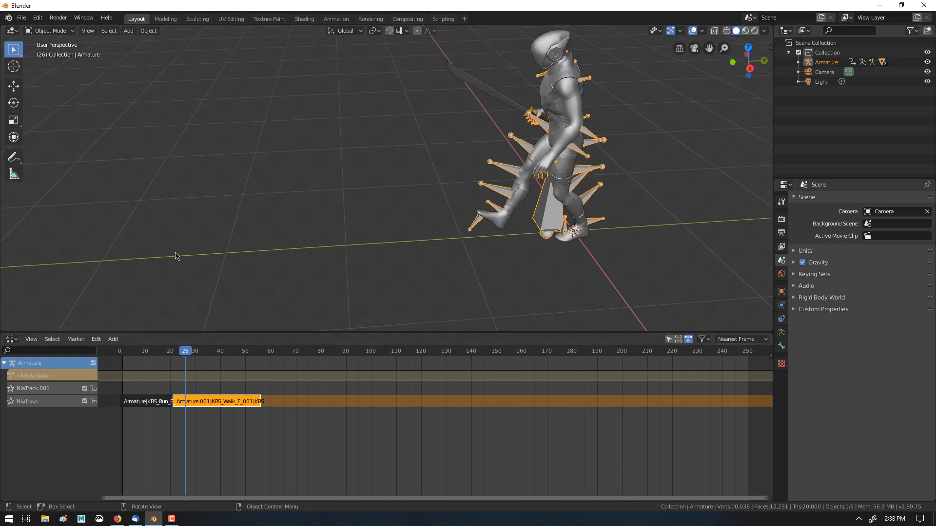
pyautogui.moveTo(195, 356); pyautogui.dragTo(173, 351)
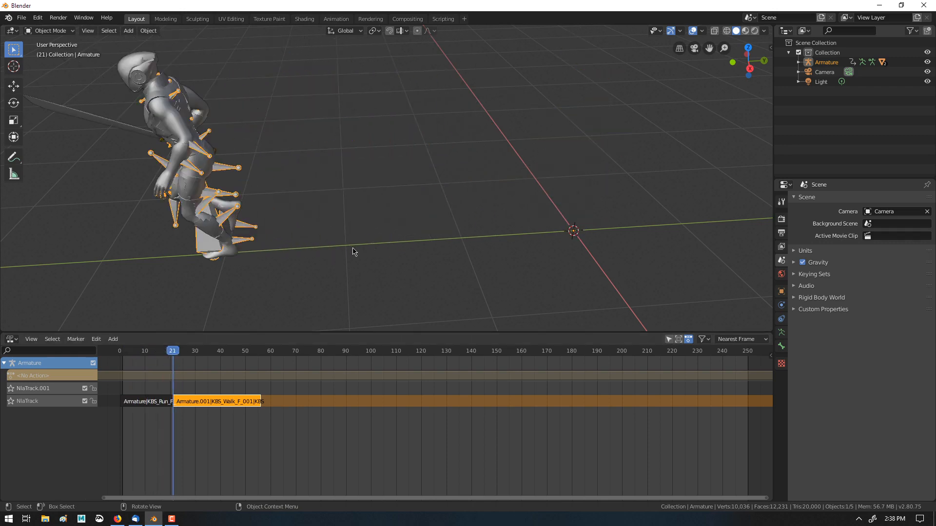
pyautogui.moveTo(353, 252); pyautogui.dragTo(364, 235, button='middle')
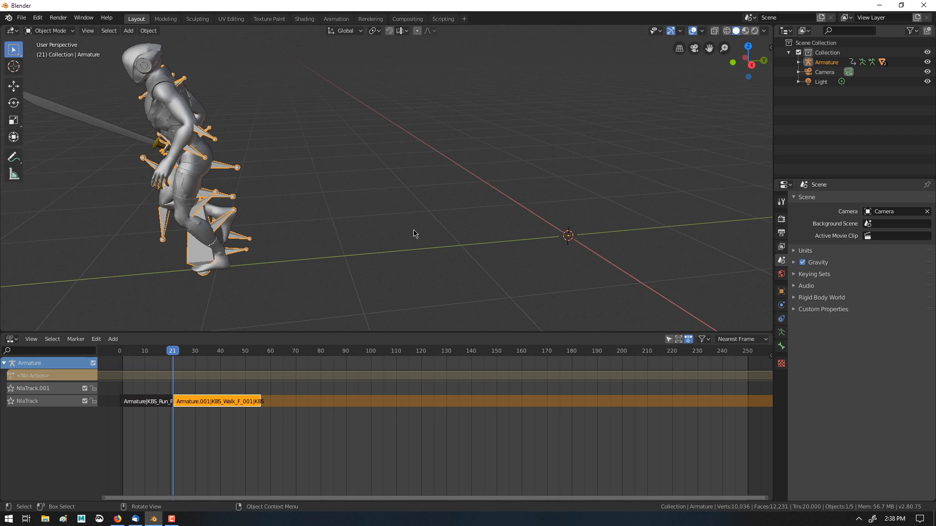
pyautogui.keyDown('shift'); pyautogui.moveTo(386, 233); pyautogui.dragTo(449, 192, button='middle'); pyautogui.keyUp('shift')
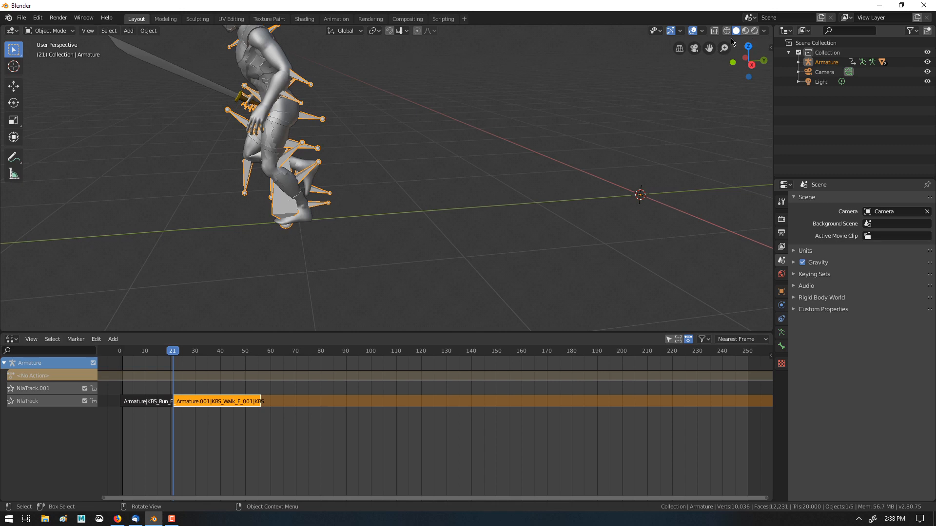
# Hide all mesh objects in the viewport so only the armature's bones show
pyautogui.click(655, 30)
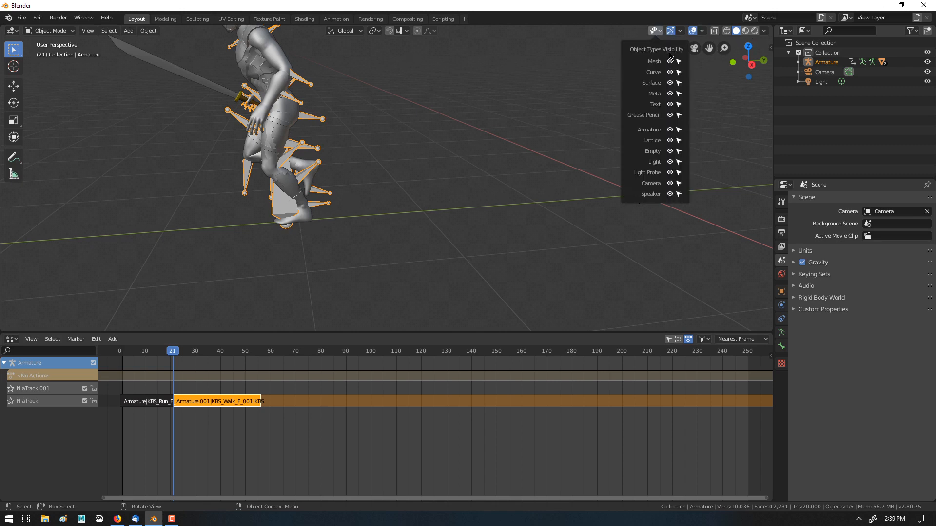
pyautogui.click(670, 64)
pyautogui.moveTo(463, 144); pyautogui.dragTo(351, 98, button='middle')
# Enable vertex snapping and place the 3D cursor on the base of the armature's root bone at frame 21
pyautogui.click(13, 67)
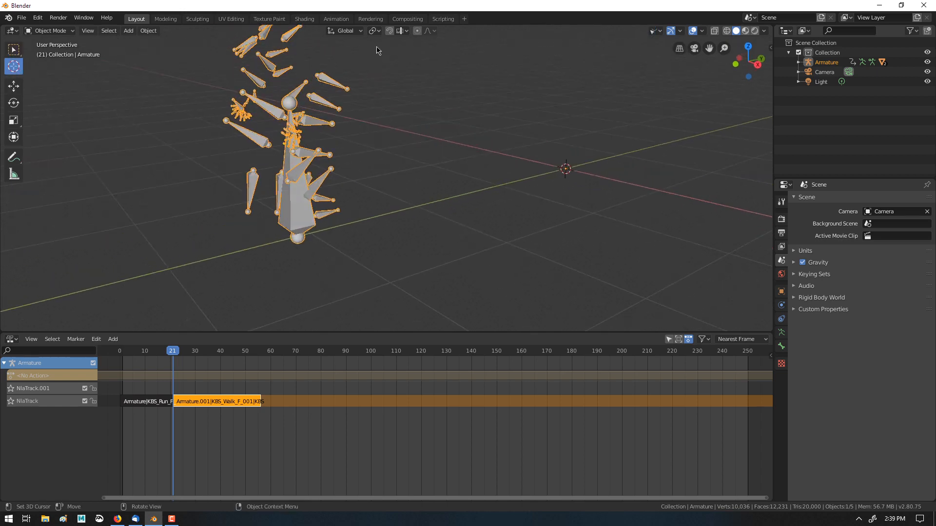
pyautogui.click(375, 32)
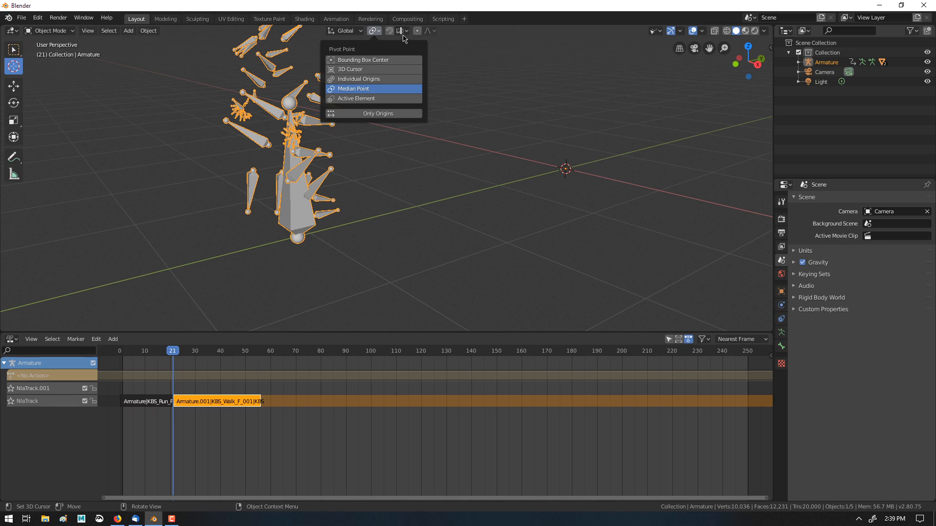
pyautogui.click(403, 31)
pyautogui.click(378, 71)
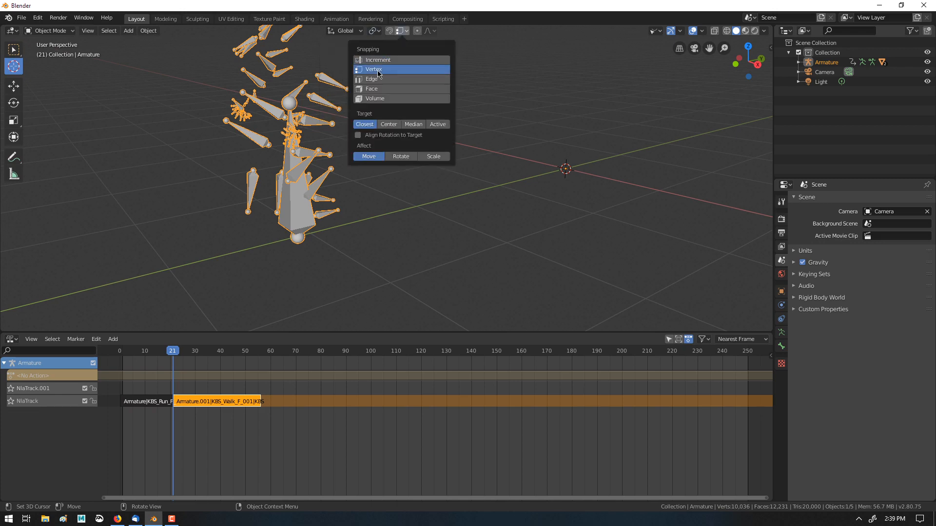
pyautogui.click(389, 30)
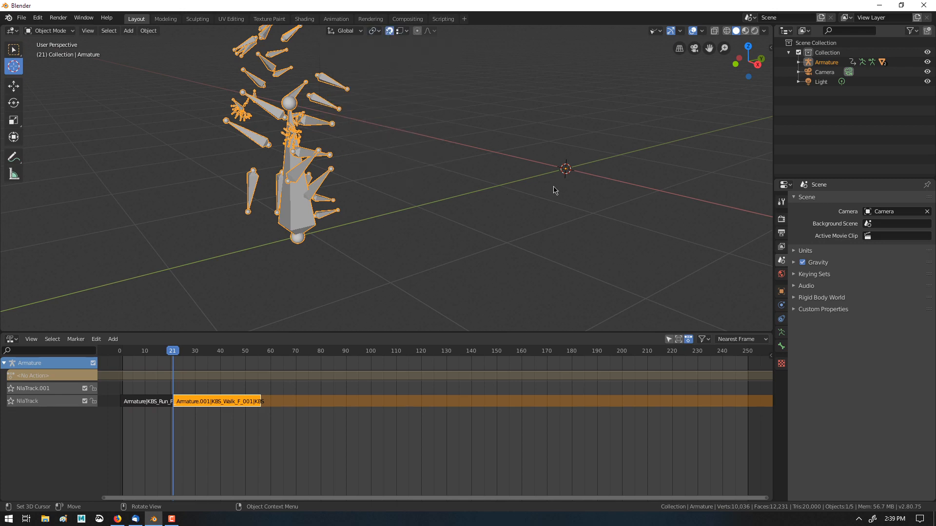
pyautogui.moveTo(553, 190); pyautogui.dragTo(303, 244)
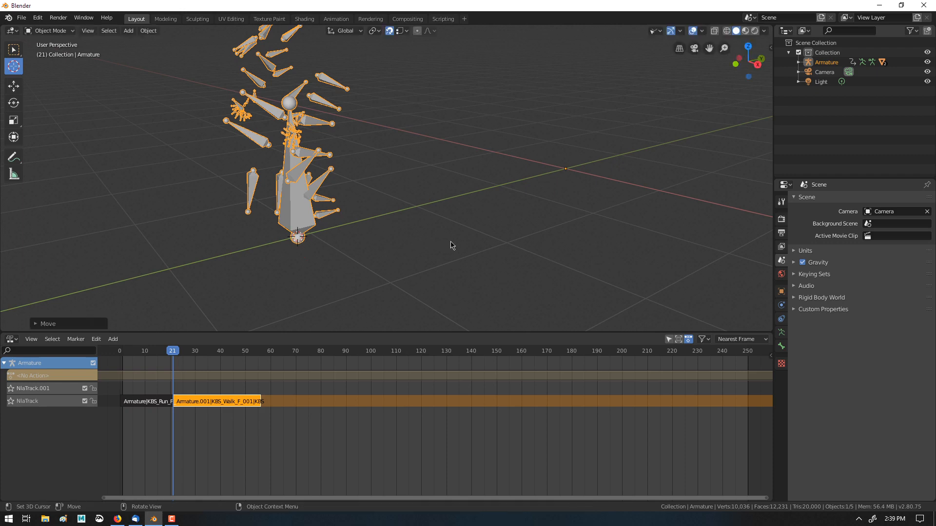
# Enter tweak mode on the walk strip and set the playhead to its first frame, 21
pyautogui.moveTo(177, 353); pyautogui.dragTo(172, 352)
pyautogui.click(175, 354)
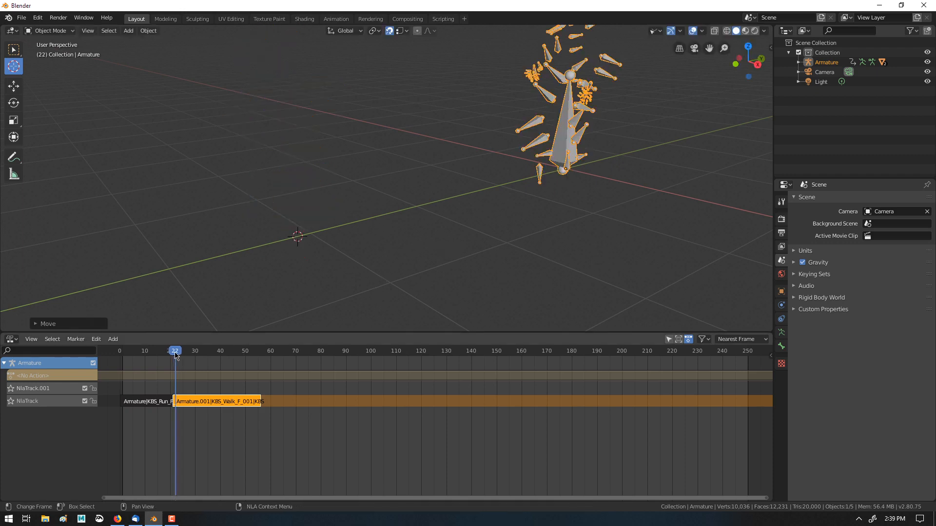
pyautogui.press('Tab')
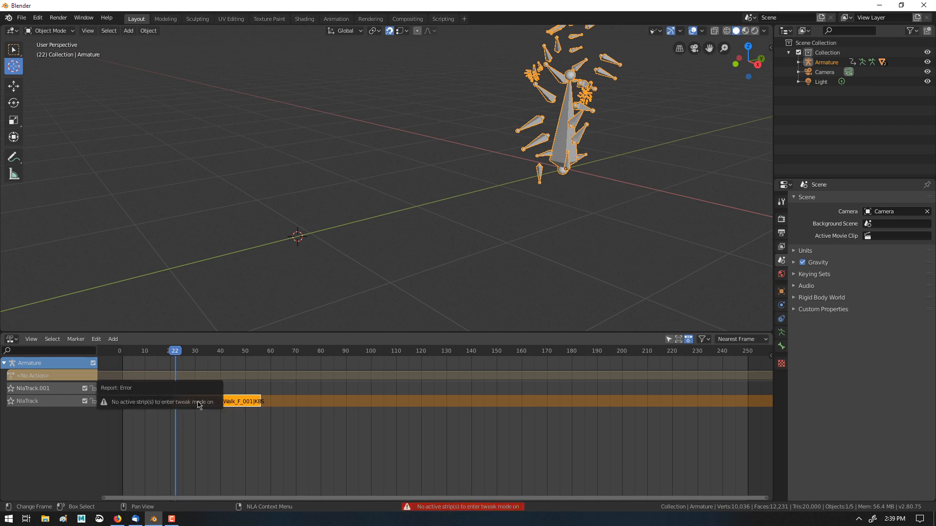
pyautogui.press('Tab')
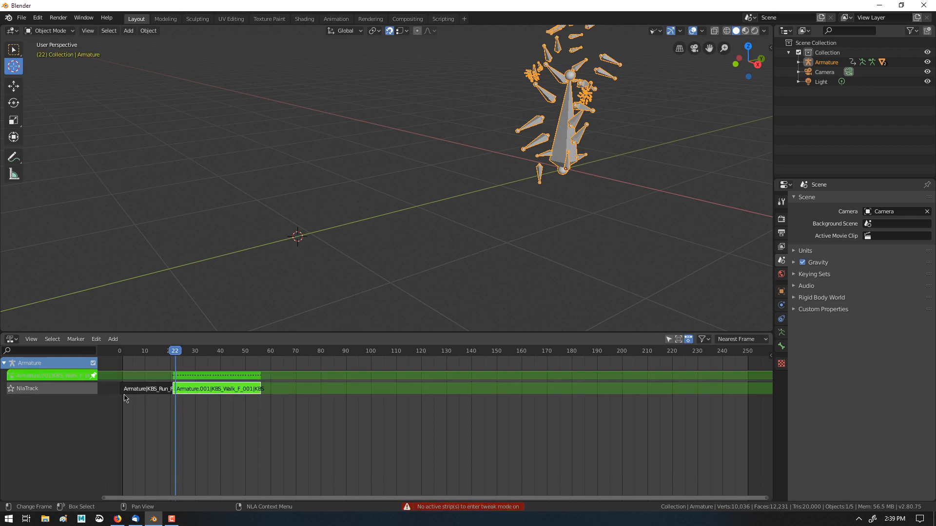
pyautogui.moveTo(181, 352); pyautogui.dragTo(174, 354)
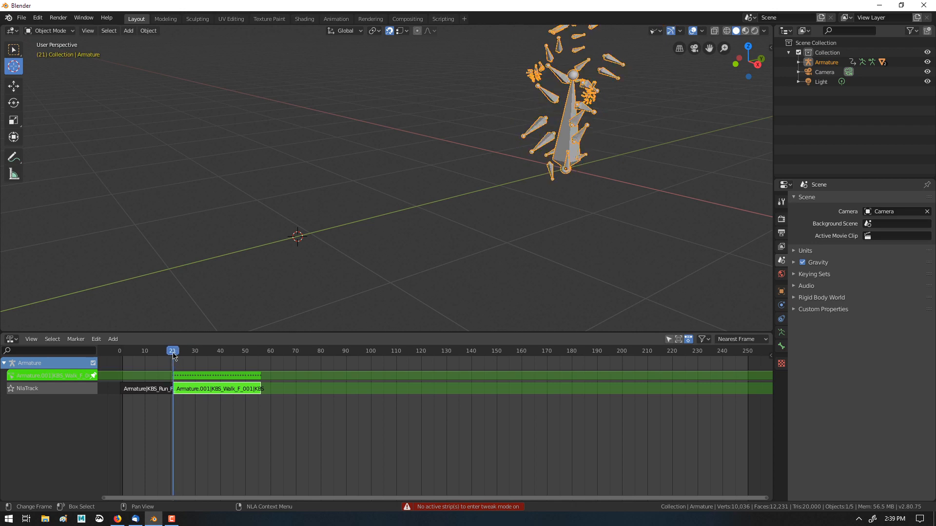
# Snap the armature to the 3D cursor and insert an Available keyframe for it at frame 21
pyautogui.rightClick(519, 190)
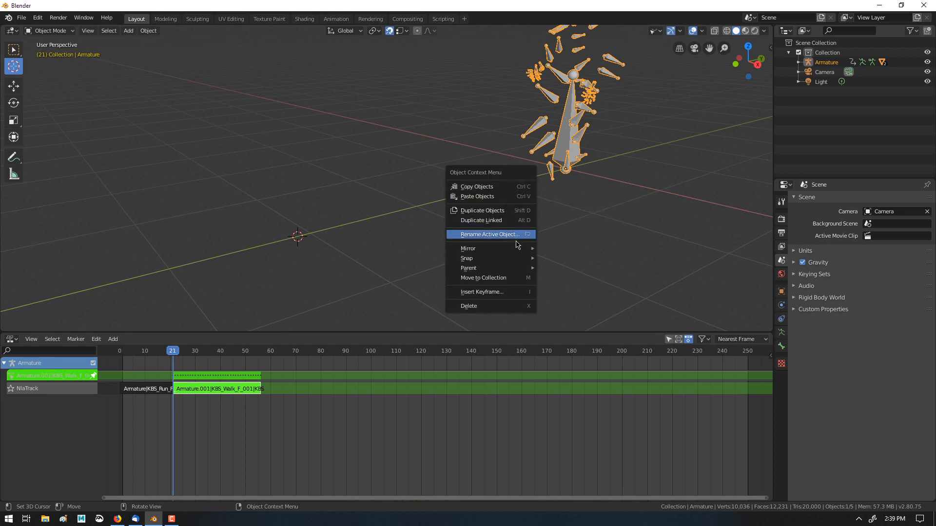
pyautogui.moveTo(516, 259)
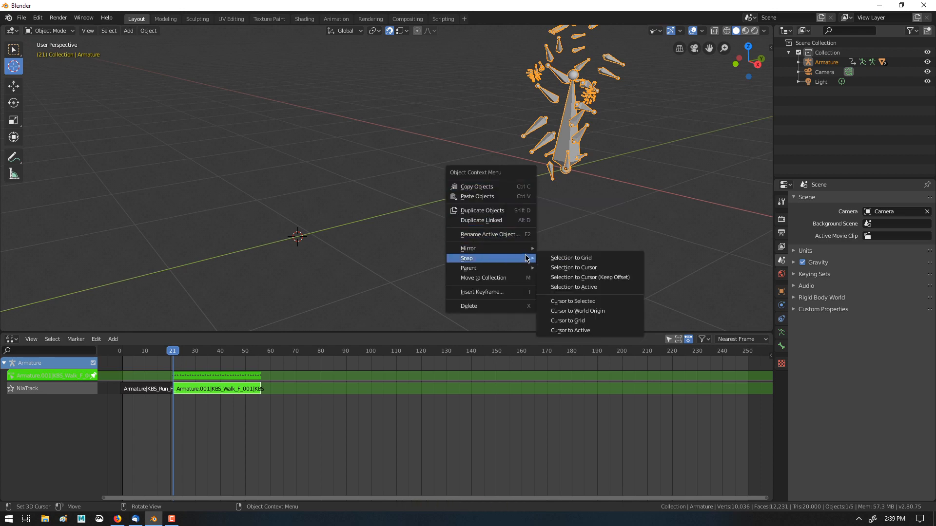
pyautogui.click(584, 268)
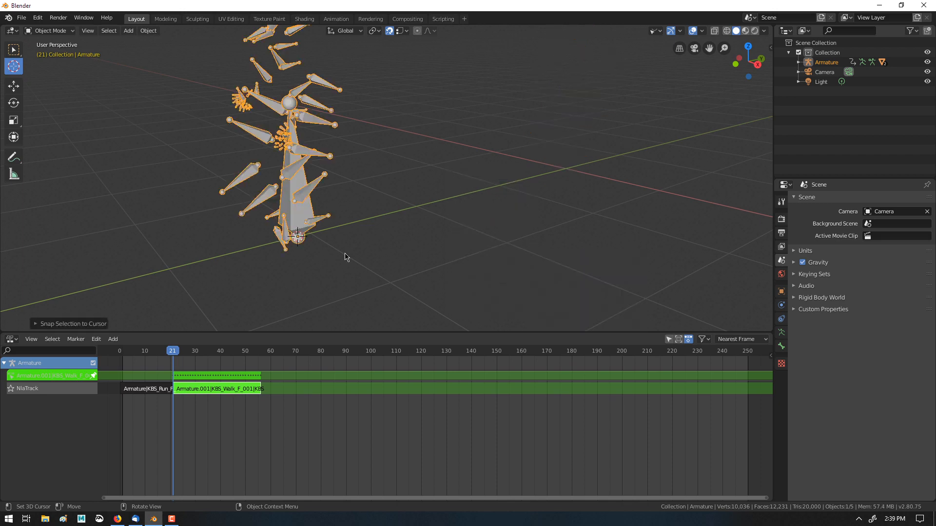
pyautogui.press('i')
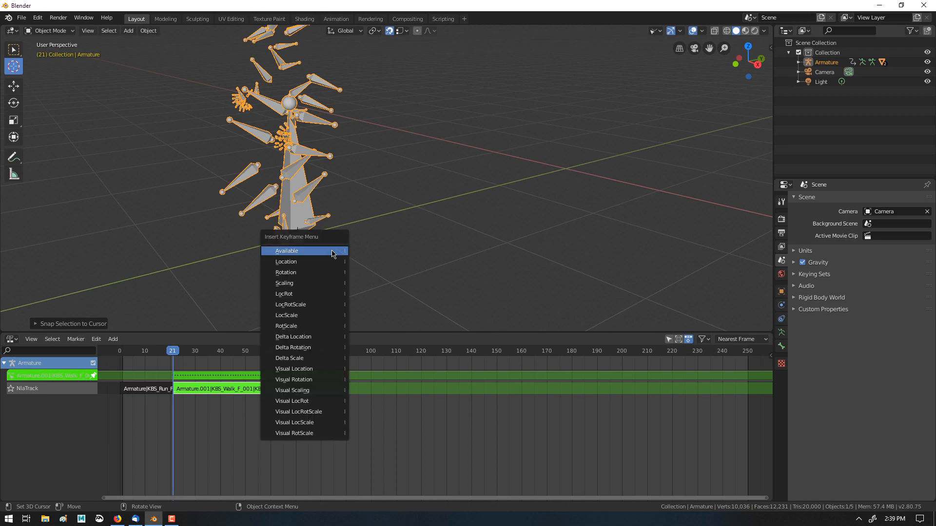
pyautogui.click(334, 257)
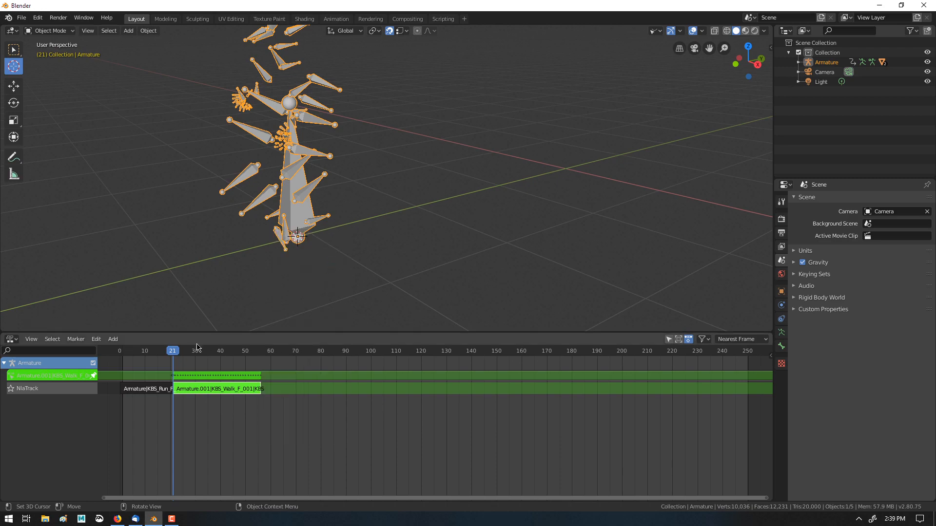
# Leave tweak mode on the walk strip and show the mesh objects in the viewport again, with the playhead at frame 13
pyautogui.click(178, 352)
pyautogui.moveTo(178, 355); pyautogui.dragTo(205, 375)
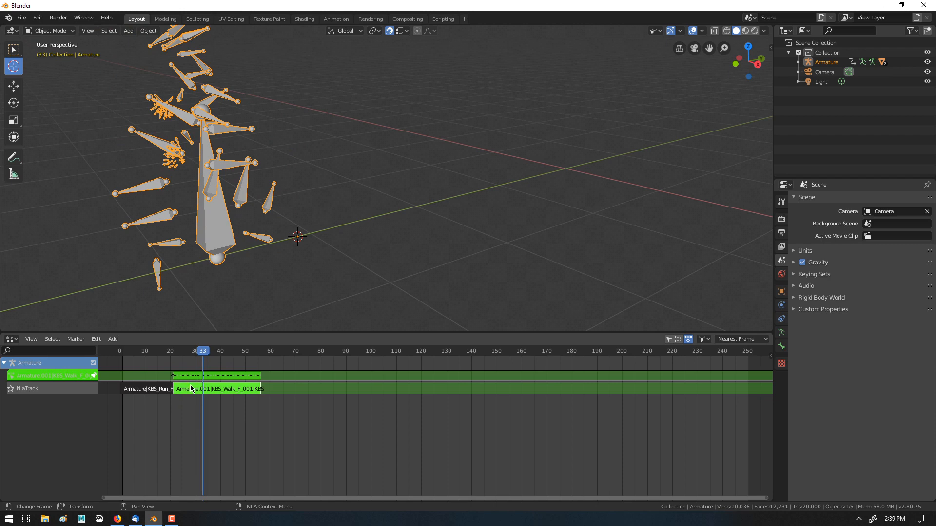
pyautogui.press('Tab')
pyautogui.moveTo(204, 352); pyautogui.dragTo(153, 363)
pyautogui.click(659, 31)
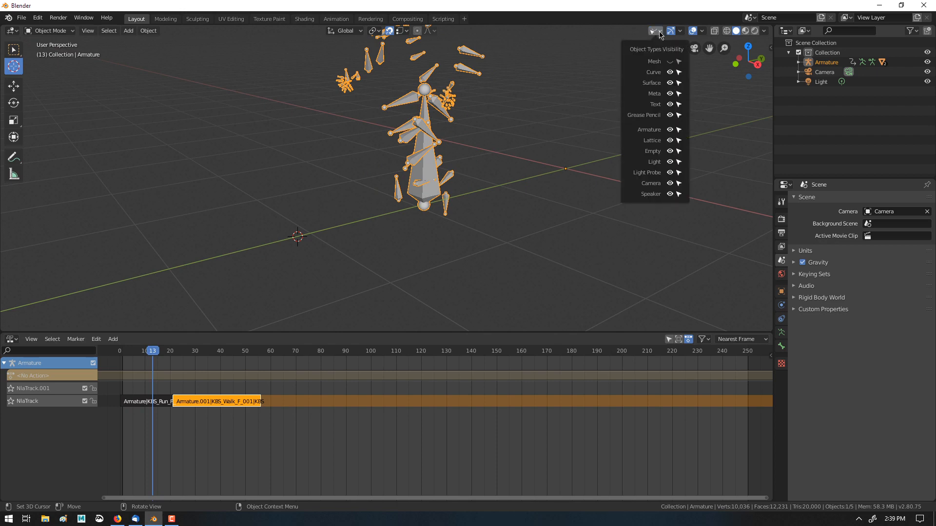
pyautogui.click(669, 62)
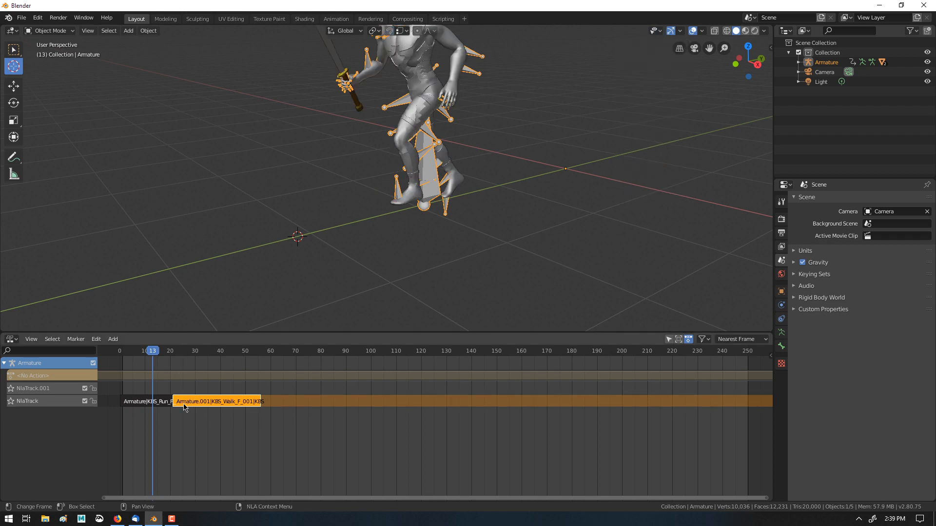
# Move the walk strip up to the NlaTrack.001 track so that it starts at frame 20 and overlaps the run strip
pyautogui.moveTo(183, 404)
pyautogui.mouseDown()
pyautogui.moveTo(173, 405)
pyautogui.moveTo(175, 394)
pyautogui.mouseUp()
pyautogui.press('KP_Decimal')
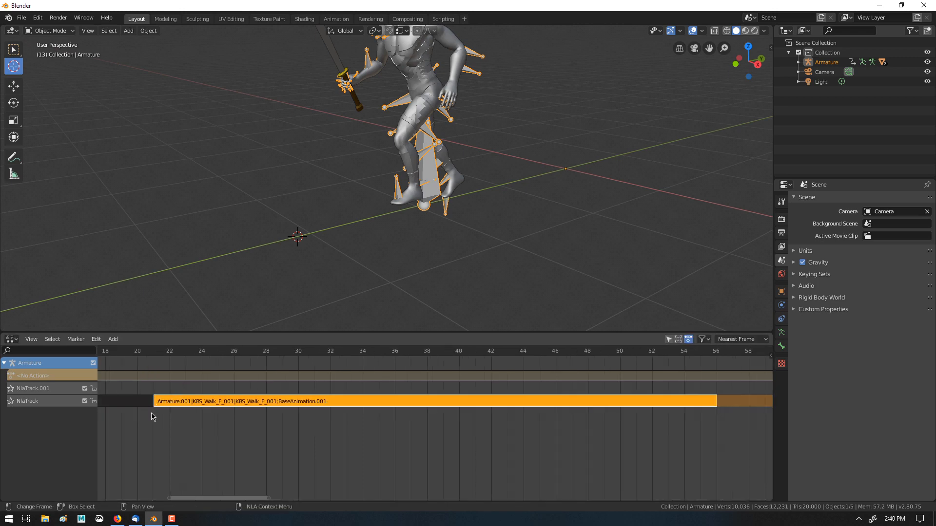
pyautogui.moveTo(171, 400); pyautogui.dragTo(154, 387)
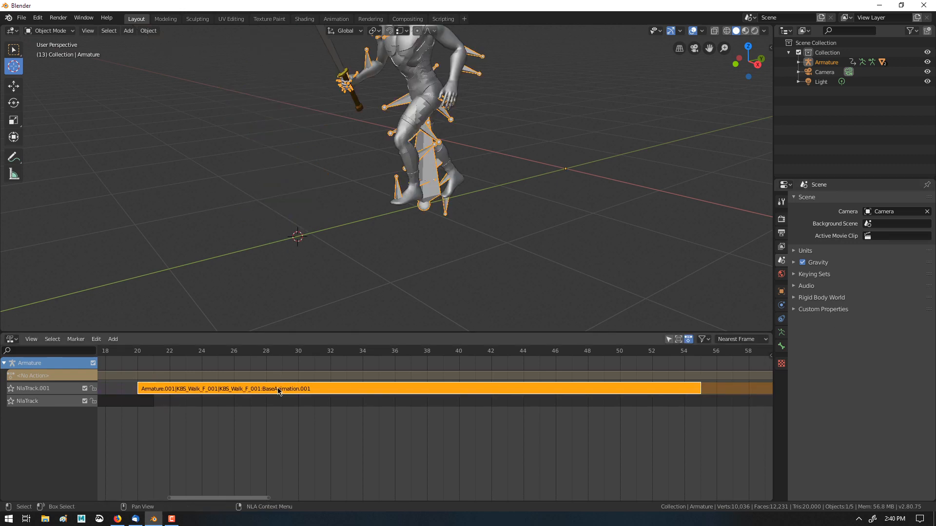
# Set the walk strip's Blend In to 4.5 frames, then deselect the strip
pyautogui.press('n')
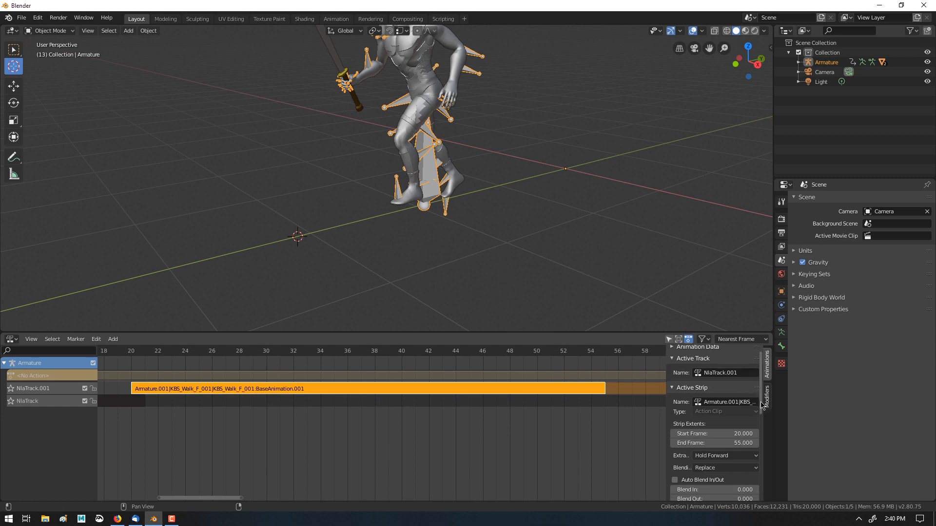
pyautogui.moveTo(761, 406); pyautogui.dragTo(745, 420)
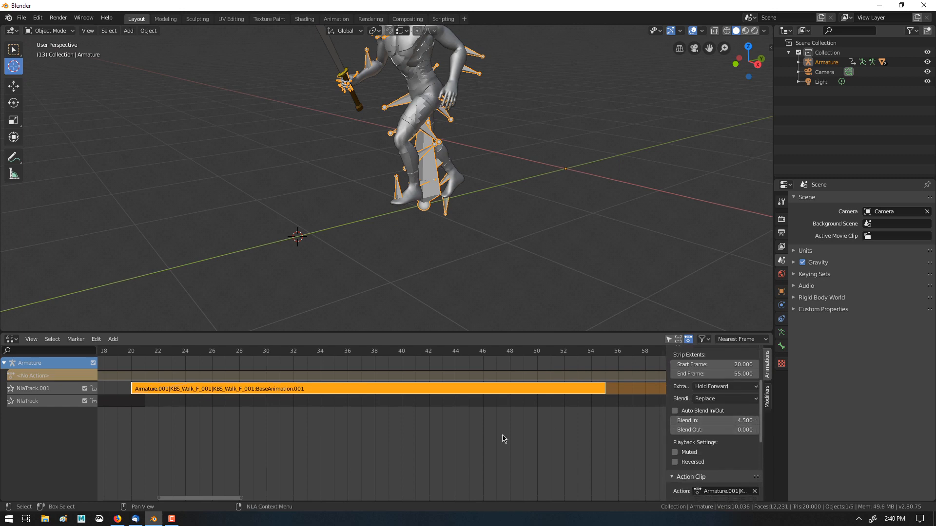
pyautogui.moveTo(239, 404); pyautogui.dragTo(439, 455, button='middle')
pyautogui.scroll(3, 438, 455)
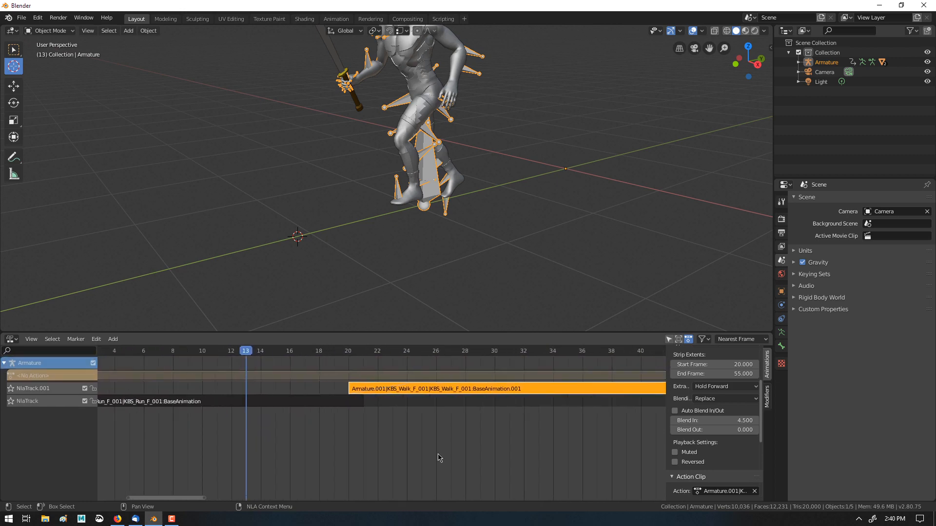
pyautogui.click(439, 457)
pyautogui.click(461, 390)
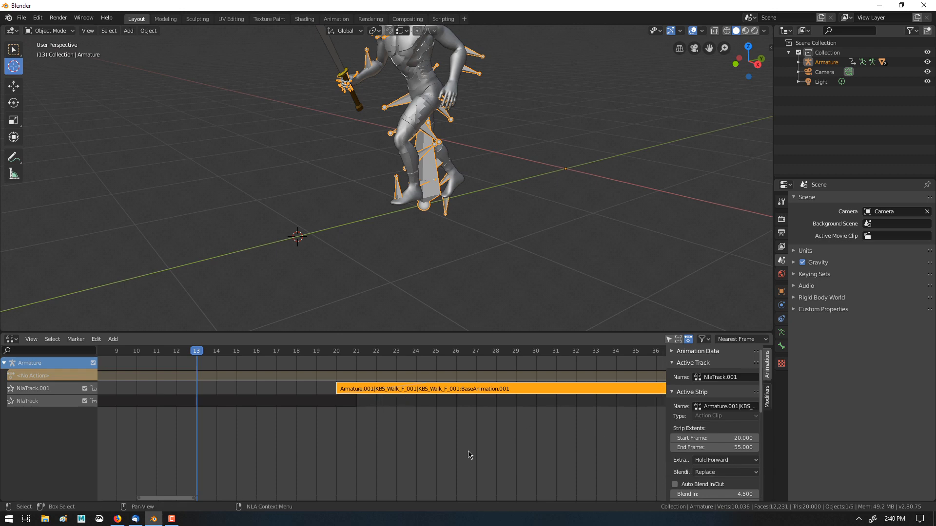
pyautogui.click(427, 407)
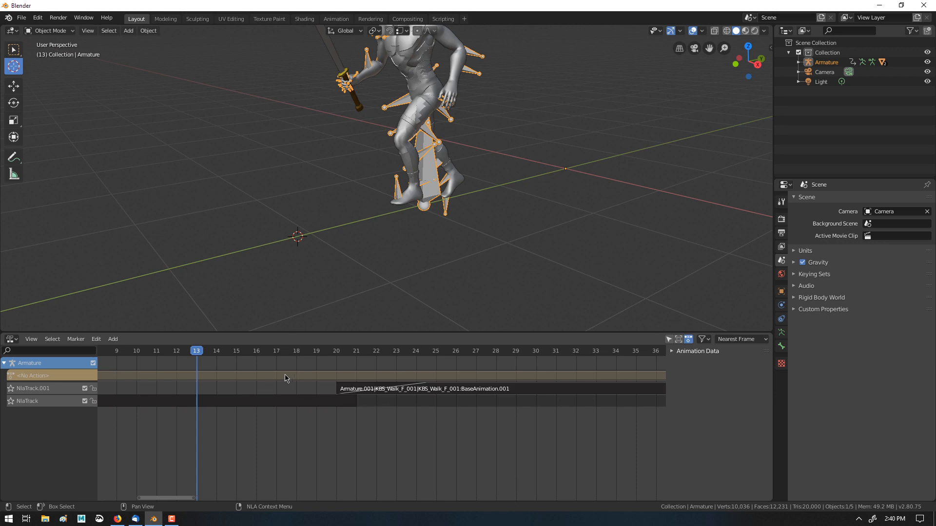
# Play the animation to check the blended transition from run to walk
pyautogui.moveTo(196, 351); pyautogui.dragTo(197, 416)
pyautogui.scroll(-4, 367, 312)
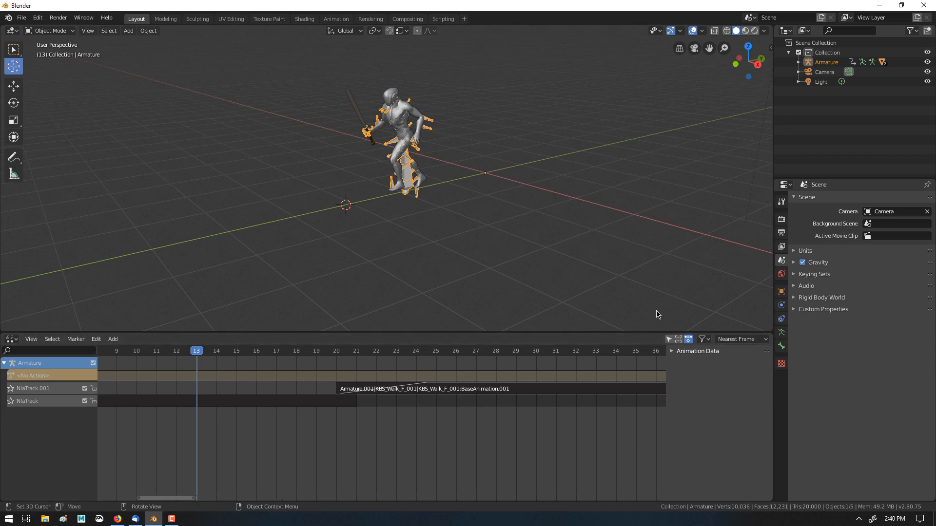
pyautogui.press('space')
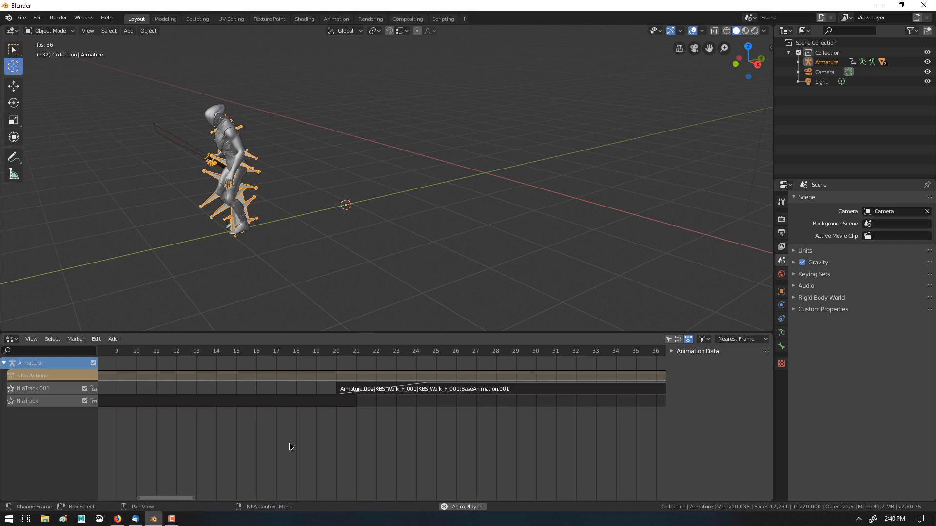
pyautogui.press('a')
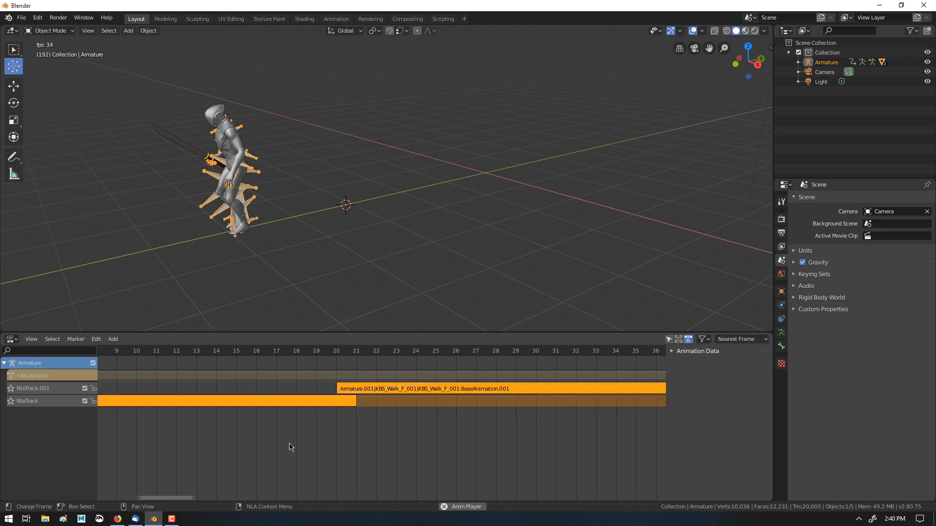
pyautogui.scroll(-5, 290, 447)
pyautogui.rightClick(321, 414)
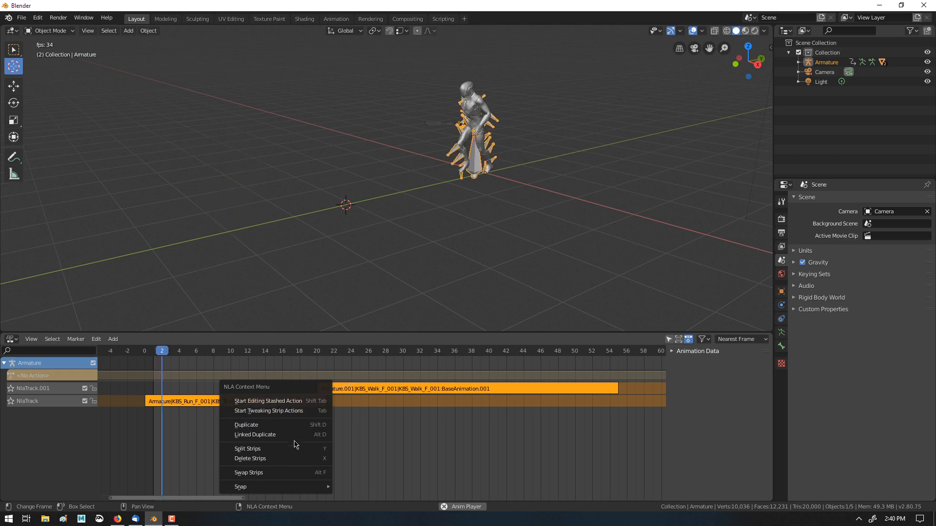
pyautogui.moveTo(267, 487)
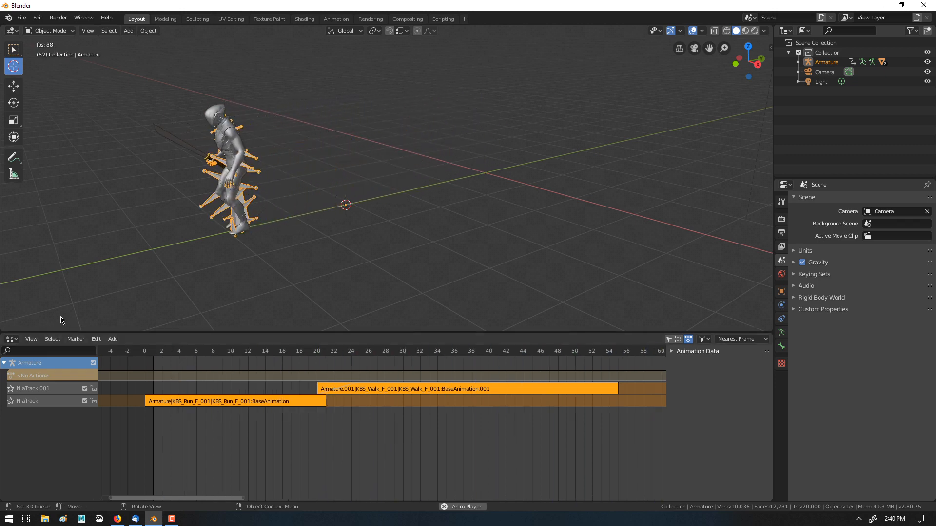
pyautogui.click(52, 339)
pyautogui.moveTo(37, 340)
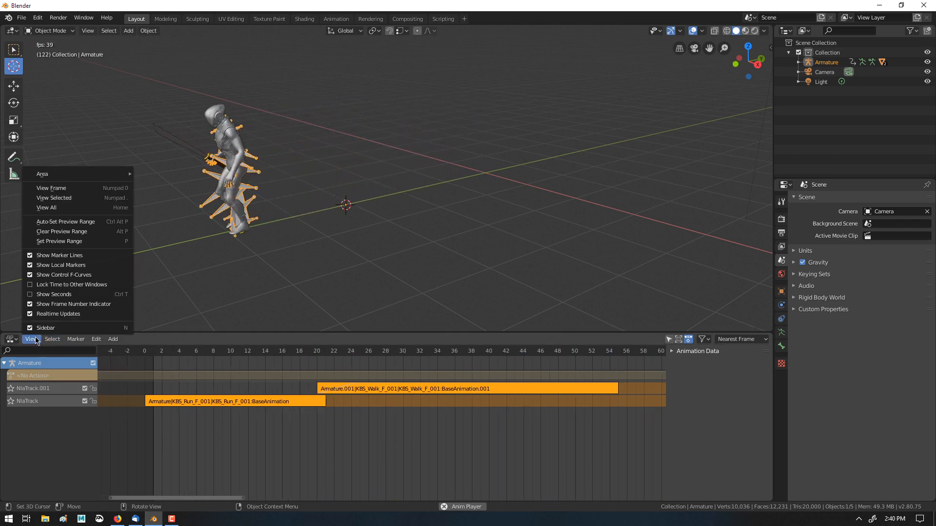
pyautogui.moveTo(92, 344)
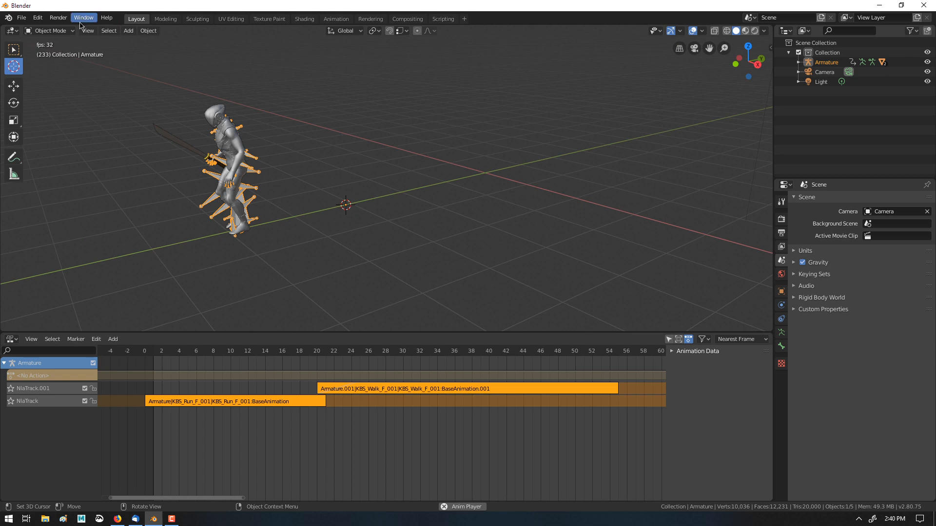
# Split the Nonlinear Animation editor horizontally and turn the lower area into a Timeline
pyautogui.click(12, 339)
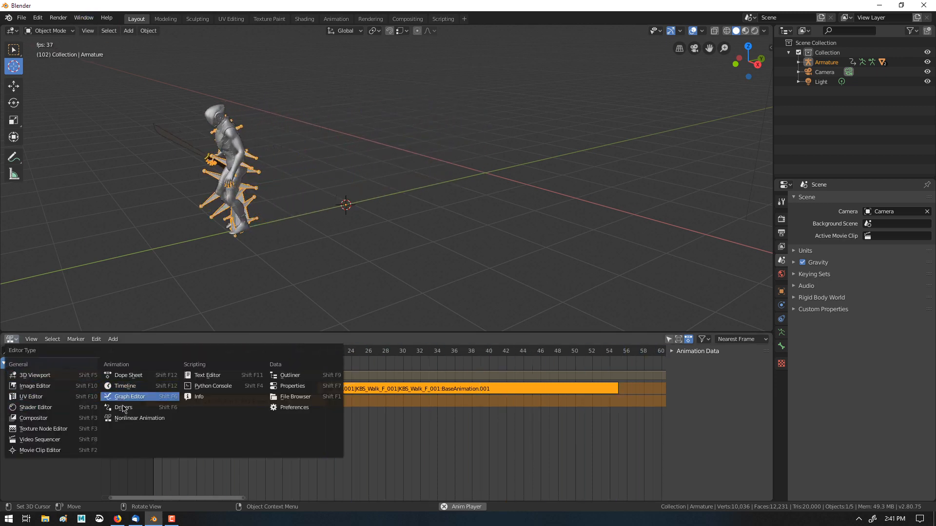
pyautogui.moveTo(1, 480); pyautogui.dragTo(2, 444)
pyautogui.click(12, 338)
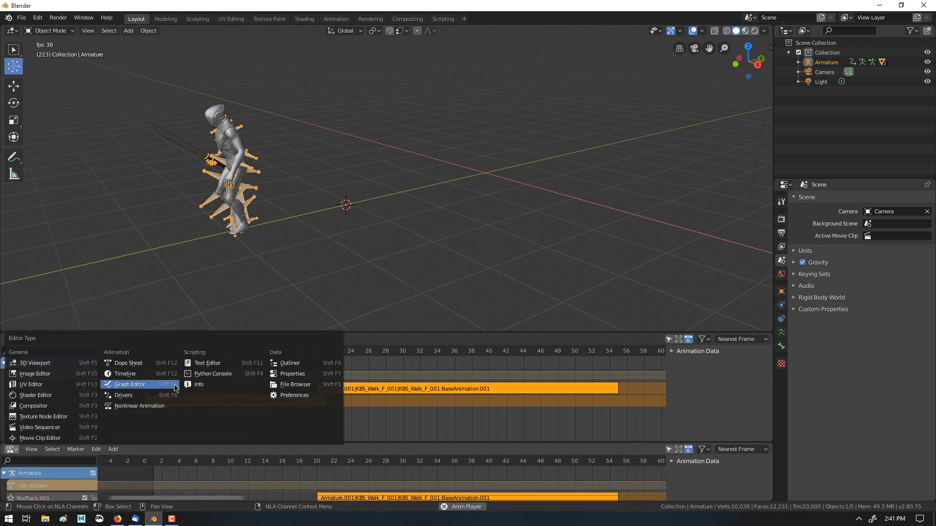
pyautogui.click(123, 374)
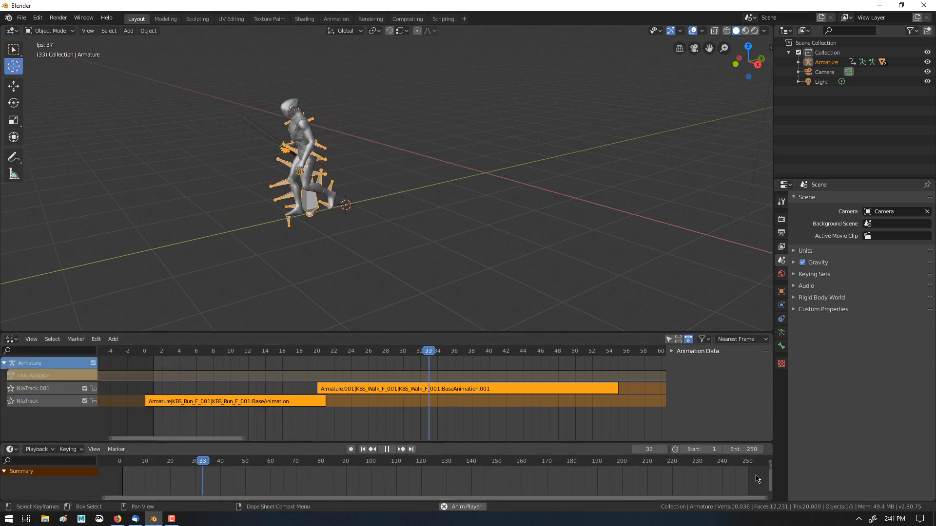
# Stop playback at the walk strip's last frame, 55, and set the scene's end frame to 55
pyautogui.click(611, 351)
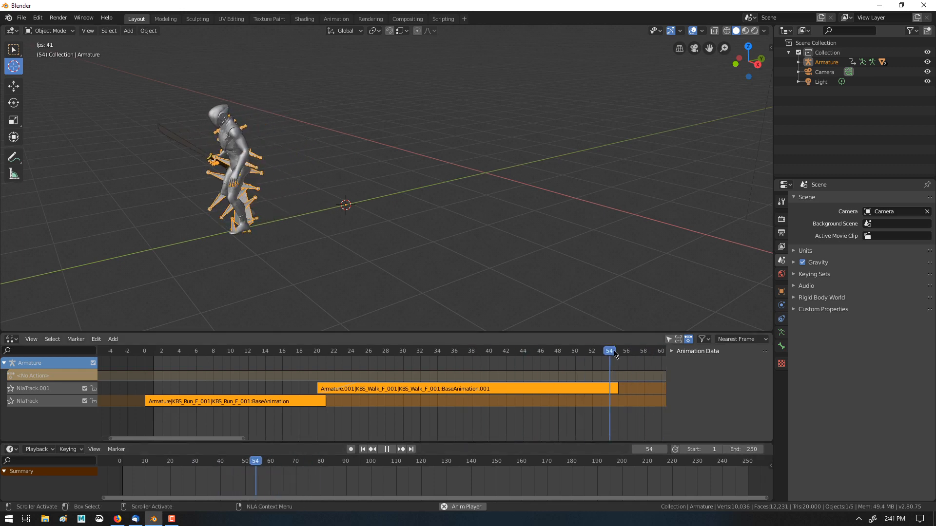
pyautogui.click(614, 353)
pyautogui.moveTo(615, 356); pyautogui.dragTo(620, 358)
pyautogui.press('space')
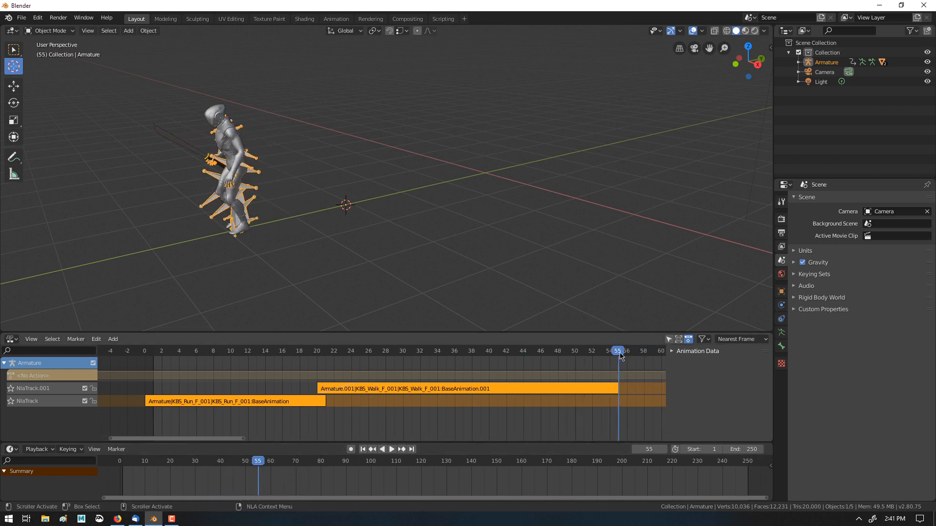
pyautogui.click(741, 452)
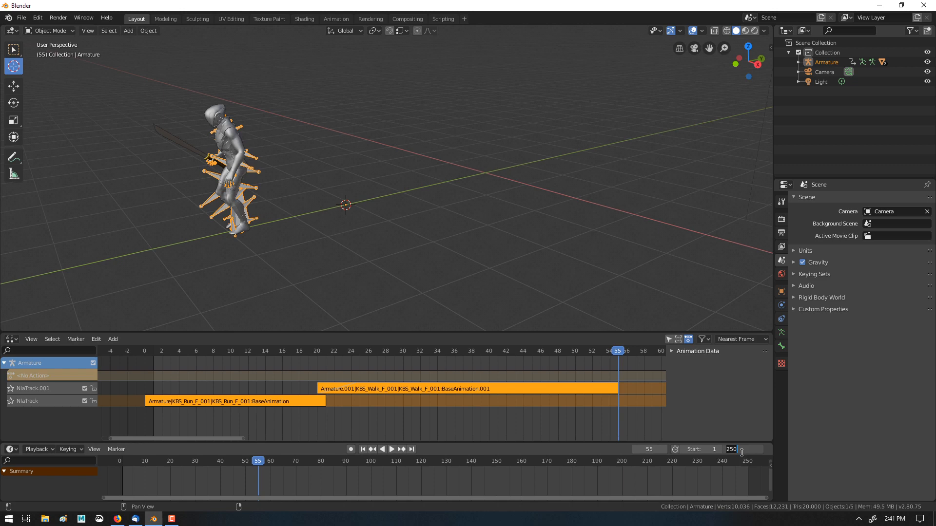
pyautogui.write('55')
pyautogui.press('Return')
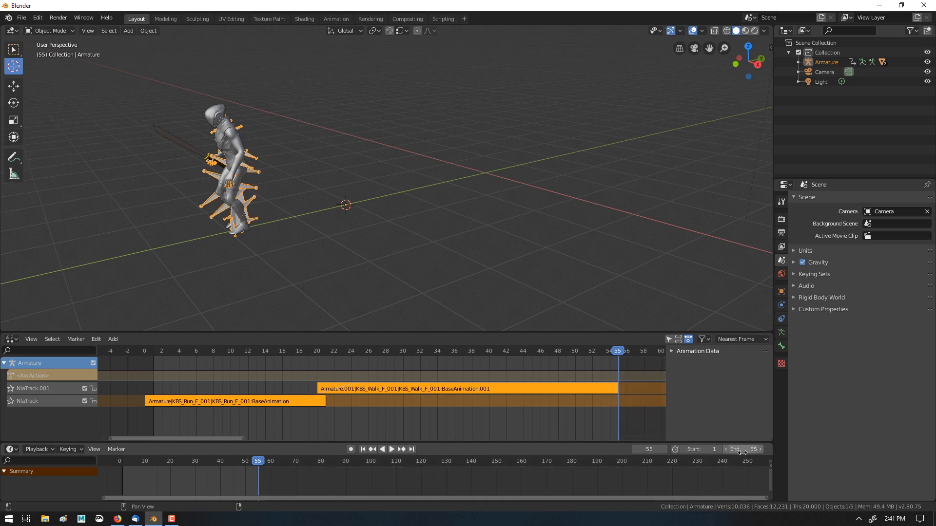
# Move the playhead to frame 0 and select both the run and walk strips
pyautogui.click(148, 357)
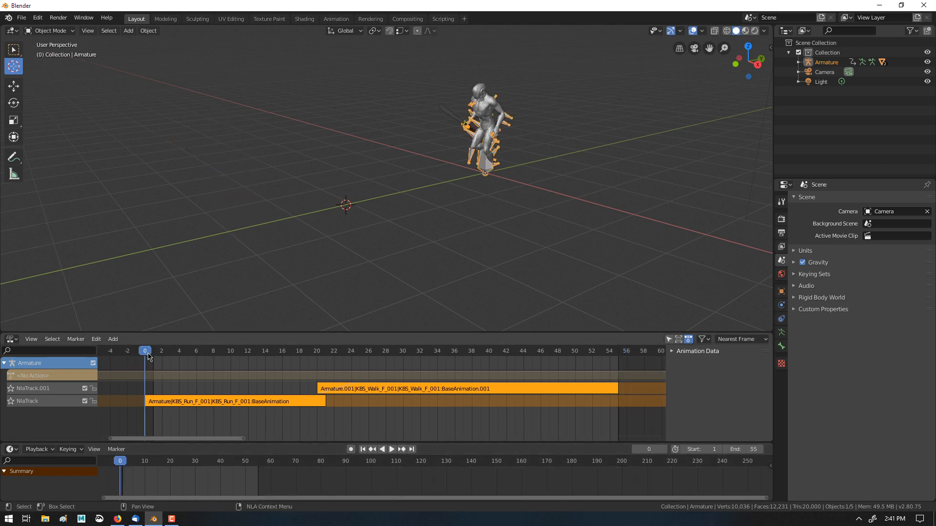
pyautogui.click(225, 389)
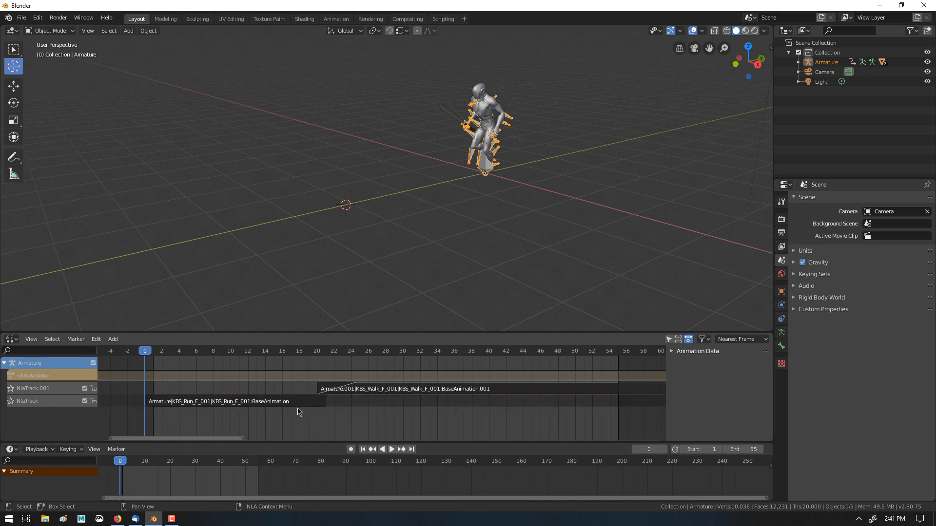
pyautogui.press('a')
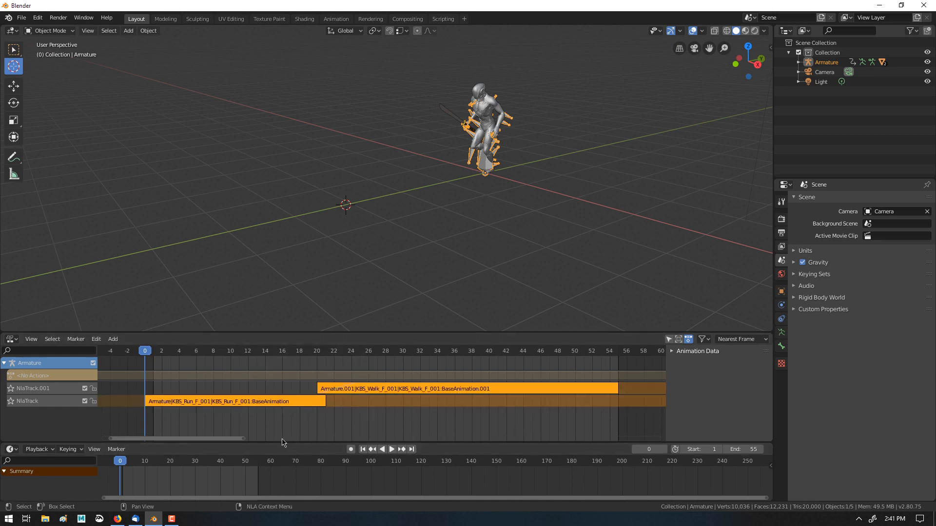
# Try to group the run and walk strips and move them together along the timeline
pyautogui.hotkey('ctrl', 'g')
pyautogui.press('g')
pyautogui.click(279, 401)
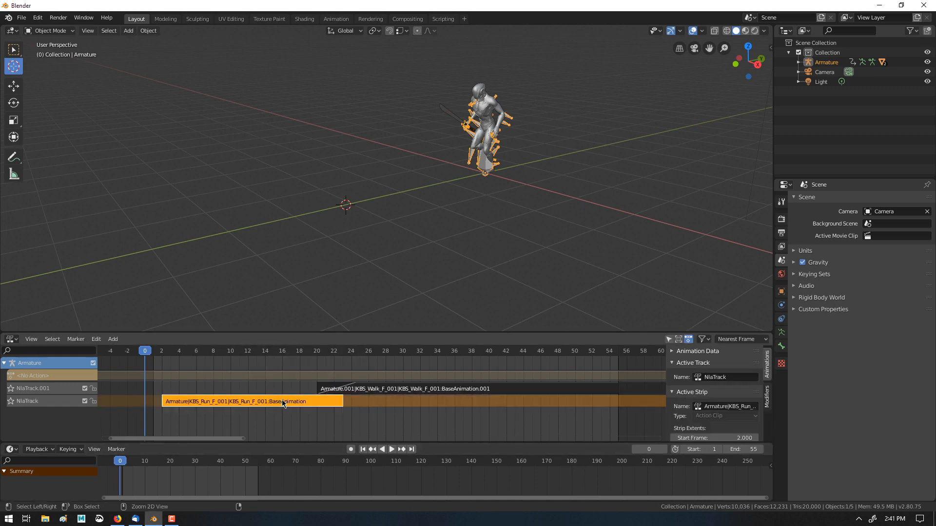
pyautogui.hotkey('ctrl', 'z')
pyautogui.moveTo(355, 429); pyautogui.dragTo(269, 389)
pyautogui.hotkey('ctrl', 'g')
pyautogui.press('g')
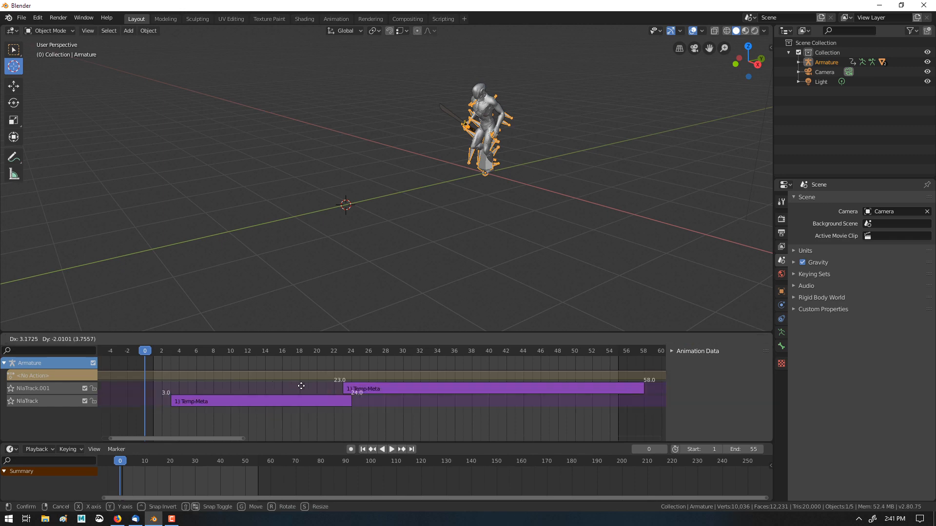
pyautogui.click(273, 389)
pyautogui.moveTo(360, 426); pyautogui.dragTo(229, 366)
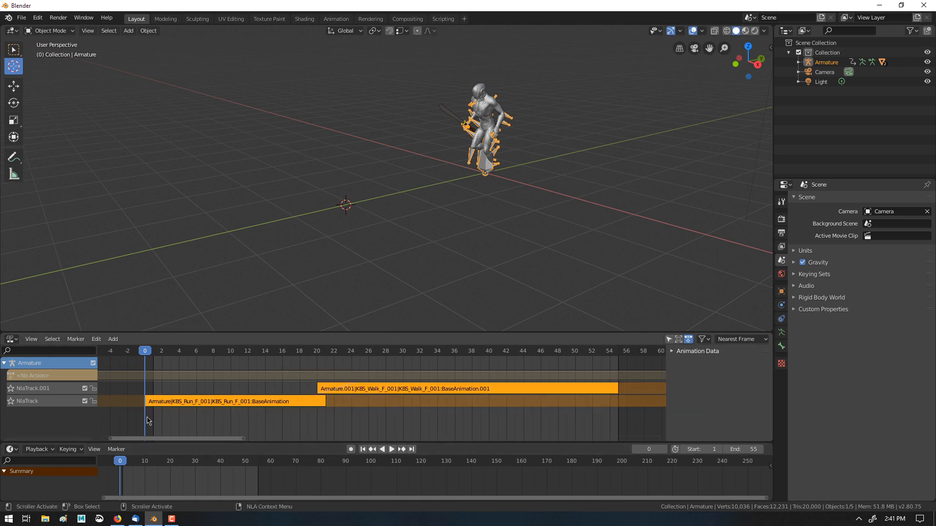
# Convert the selected run and walk strips into meta-strips and move the run meta-strip to start at frame 1
pyautogui.click(113, 339)
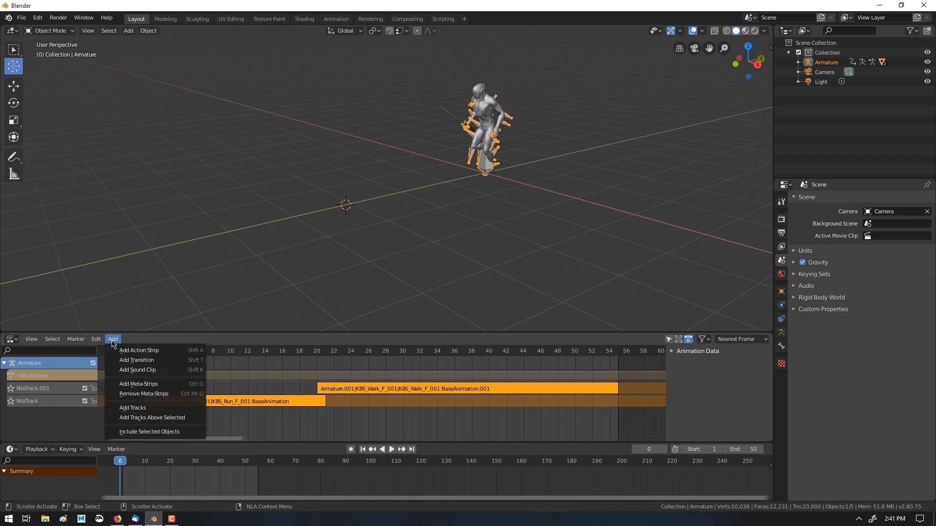
pyautogui.click(141, 385)
pyautogui.click(354, 424)
pyautogui.moveTo(340, 395); pyautogui.dragTo(412, 401)
pyautogui.moveTo(359, 426); pyautogui.dragTo(302, 406)
pyautogui.click(309, 411)
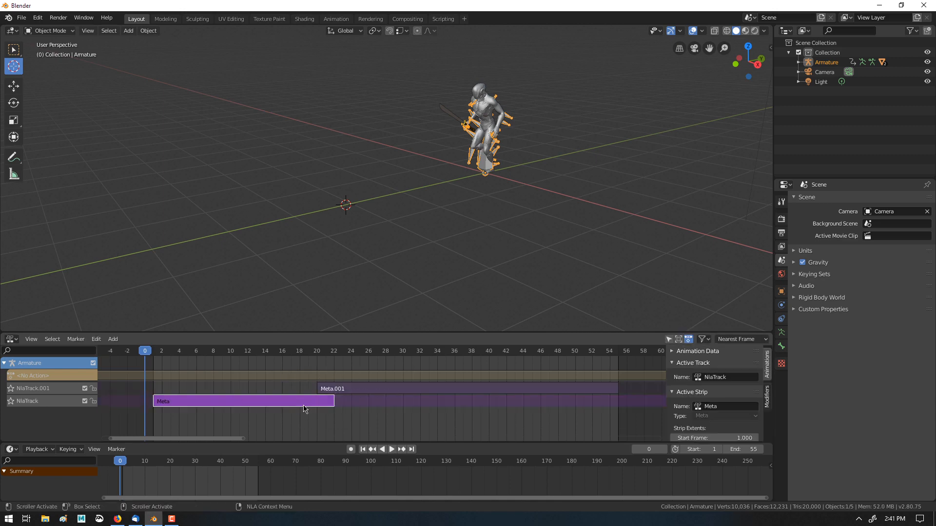
pyautogui.press('Home')
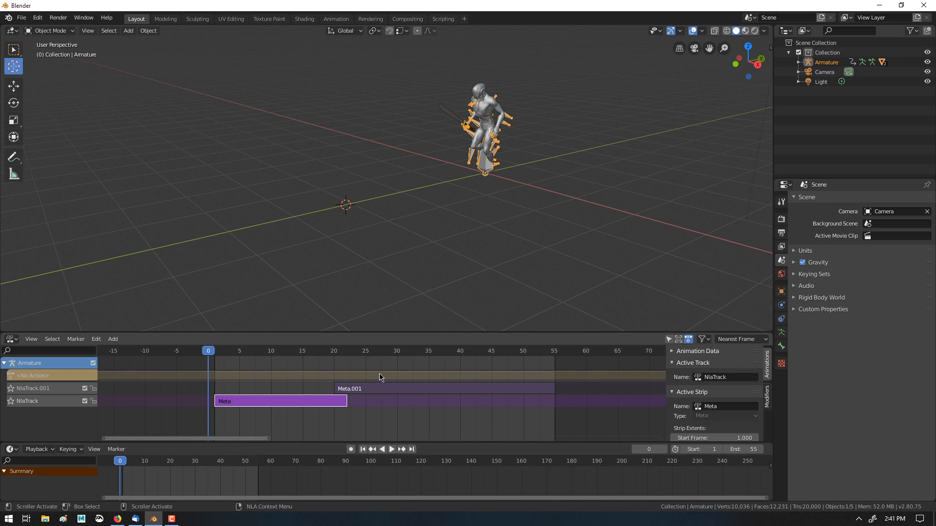
# Try to select both meta-strips and move them together along the timeline, and undo the walk meta-strip's shift
pyautogui.moveTo(376, 429); pyautogui.dragTo(312, 378)
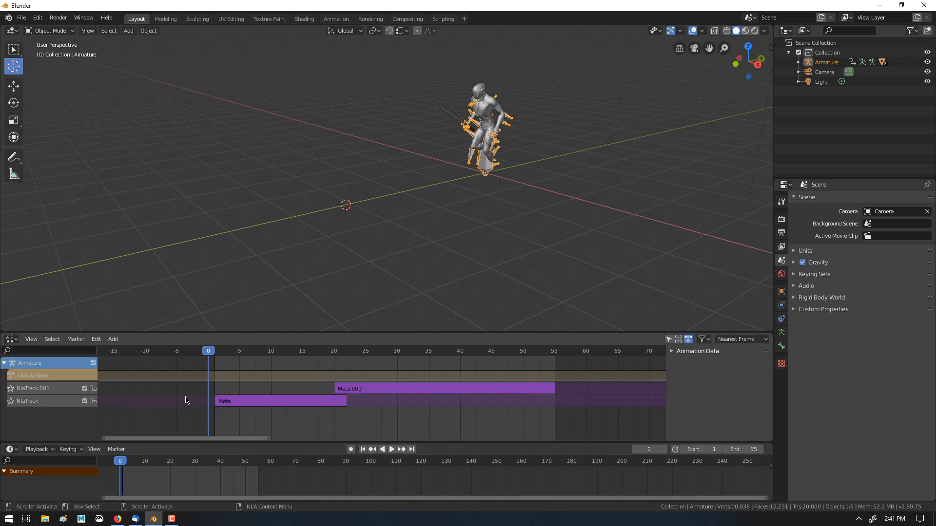
pyautogui.click(399, 421)
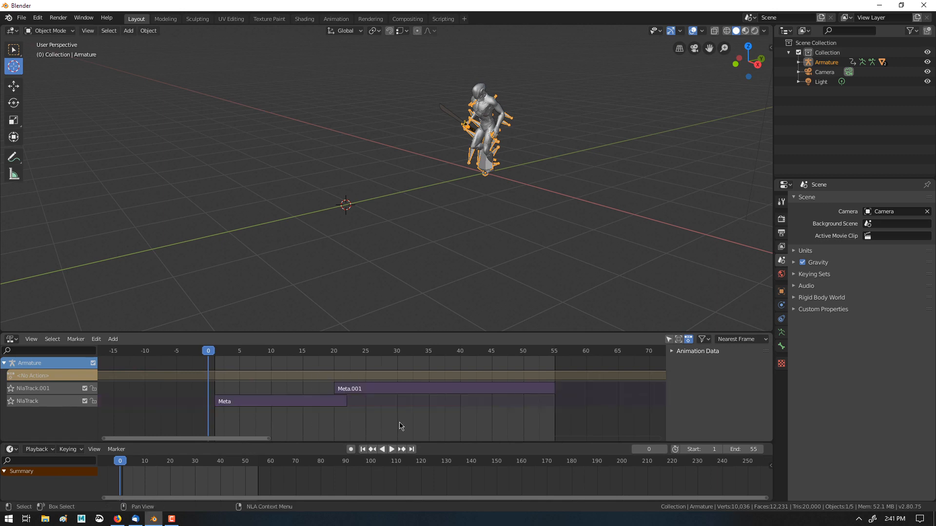
pyautogui.moveTo(379, 411); pyautogui.dragTo(372, 390)
pyautogui.click(359, 401)
pyautogui.hotkey('ctrl', 'z')
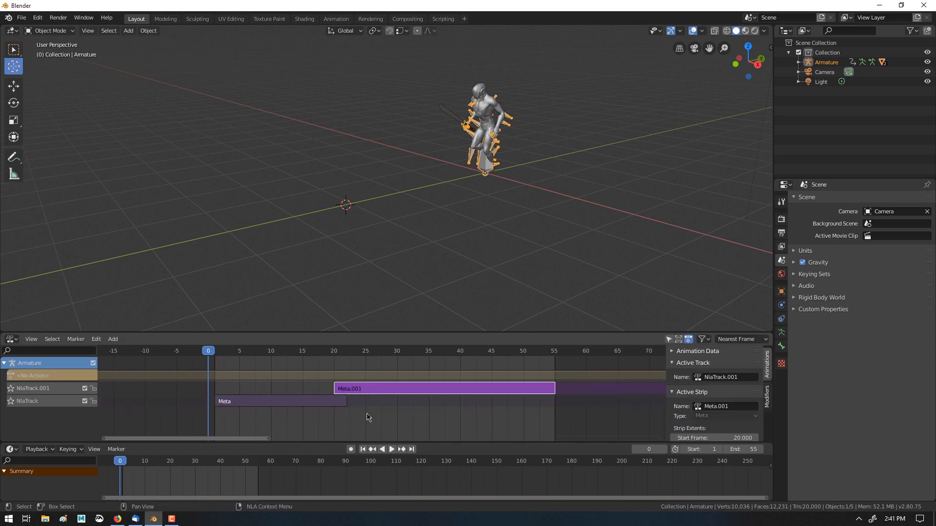
pyautogui.click(363, 426)
pyautogui.moveTo(363, 426); pyautogui.dragTo(312, 391)
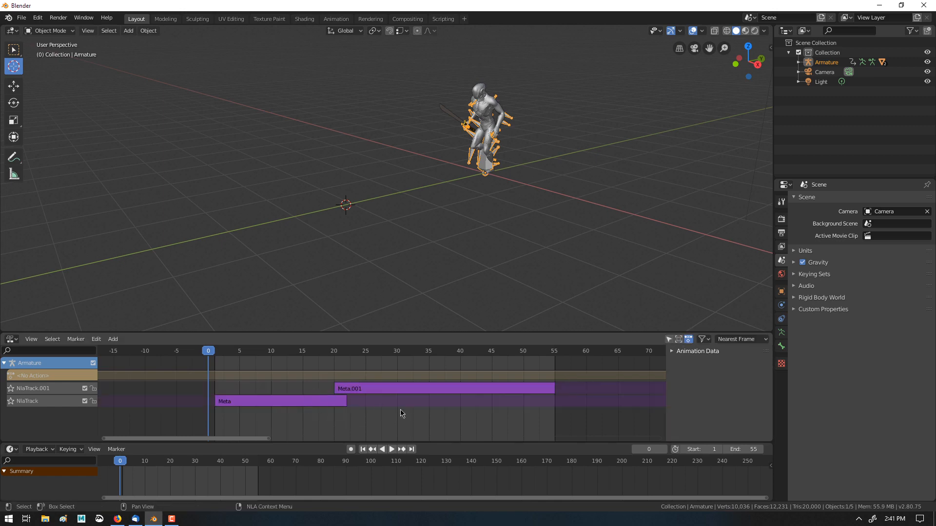
pyautogui.moveTo(402, 428); pyautogui.dragTo(325, 383)
pyautogui.click(365, 390)
pyautogui.moveTo(365, 389); pyautogui.dragTo(360, 416)
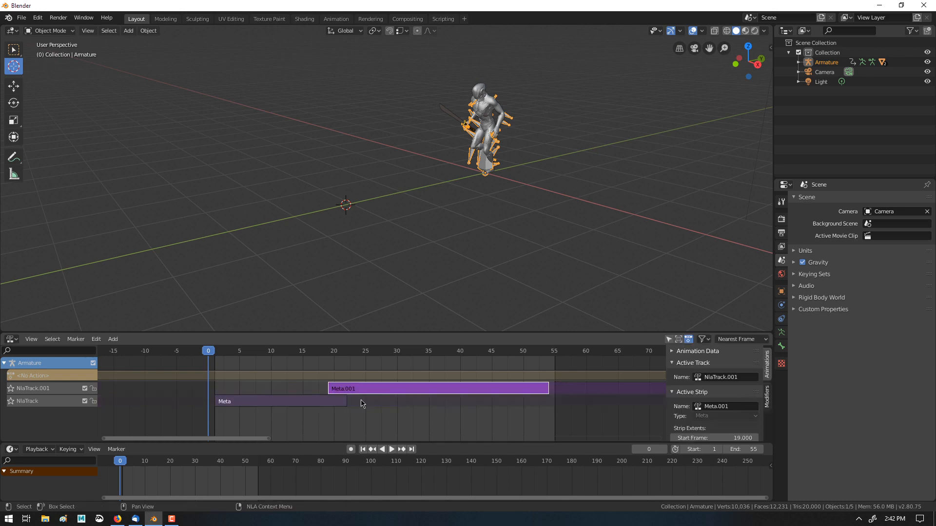
pyautogui.hotkey('ctrl', 'z')
# Place the walk meta-strip on the run meta-strip's track, directly after it at frame 22
pyautogui.moveTo(379, 391); pyautogui.dragTo(400, 406)
pyautogui.click(347, 406)
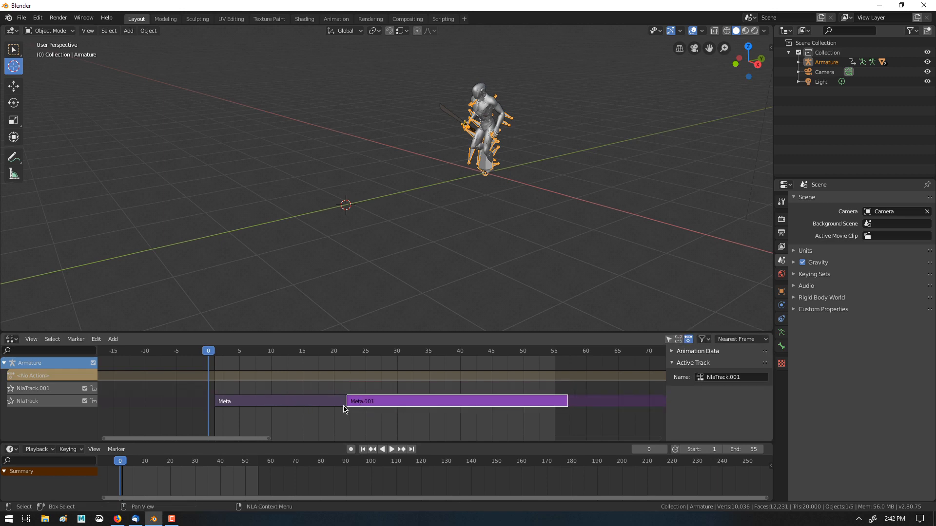
pyautogui.click(343, 405)
pyautogui.click(369, 404)
pyautogui.press('g')
pyautogui.moveTo(341, 399)
pyautogui.mouseDown()
pyautogui.moveTo(331, 400)
pyautogui.moveTo(353, 404)
pyautogui.mouseUp()
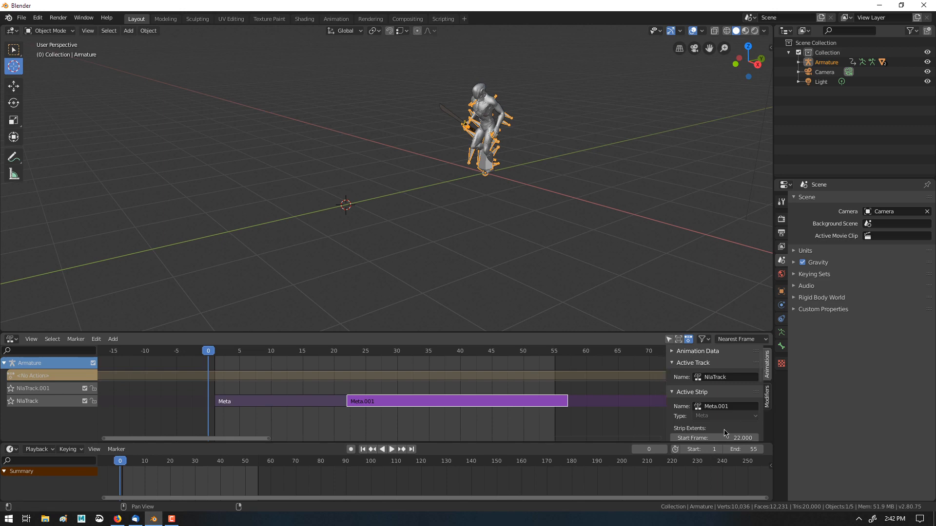
# Select both meta-strips and dissolve them back into the run and walk action strips
pyautogui.scroll(-2, 737, 418)
pyautogui.scroll(-3, 737, 417)
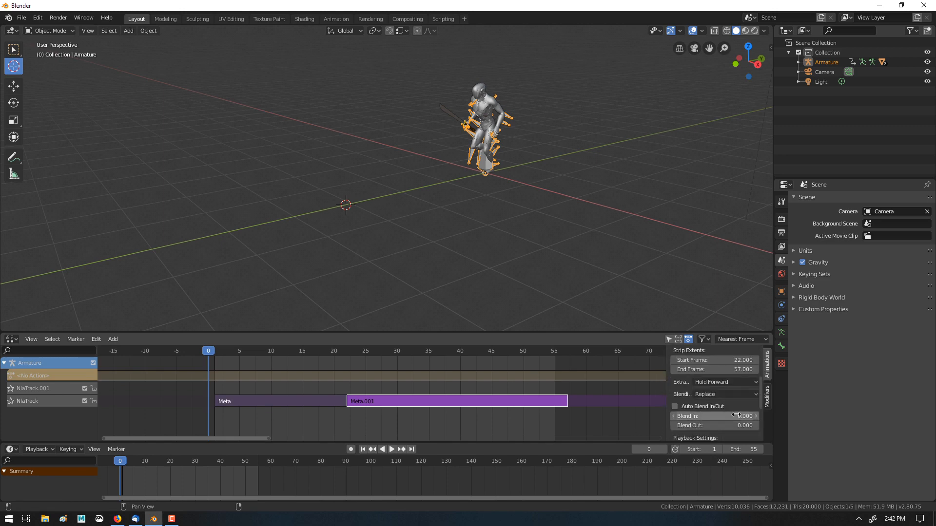
pyautogui.click(336, 401)
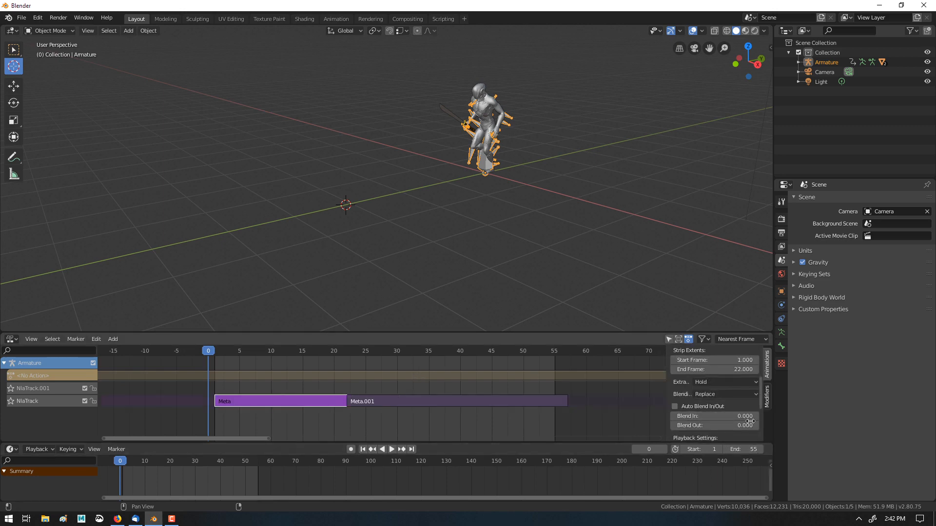
pyautogui.scroll(2, 354, 436)
pyautogui.click(354, 436)
pyautogui.press('a')
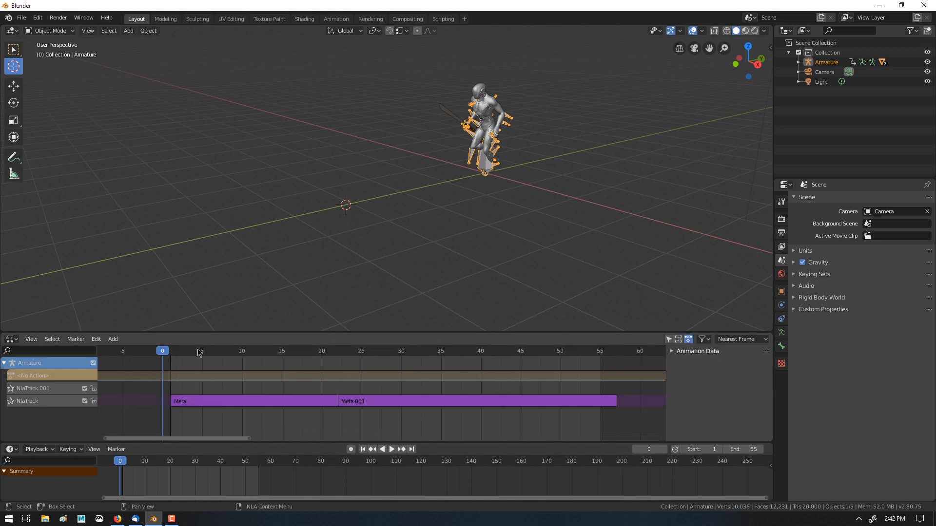
pyautogui.click(112, 339)
pyautogui.click(176, 394)
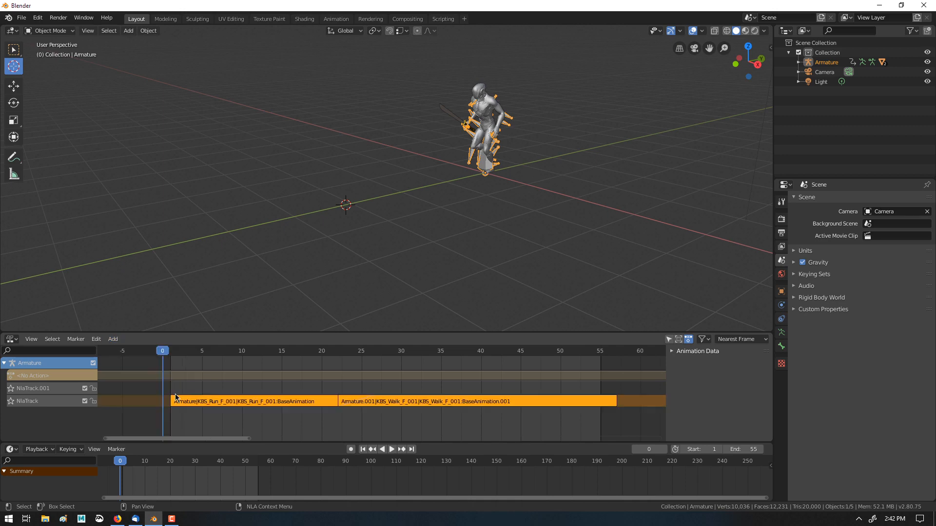
# Select the adjacent run and walk action strips and add a marker at frame 0
pyautogui.click(363, 420)
pyautogui.moveTo(425, 428); pyautogui.dragTo(267, 386)
pyautogui.press('m')
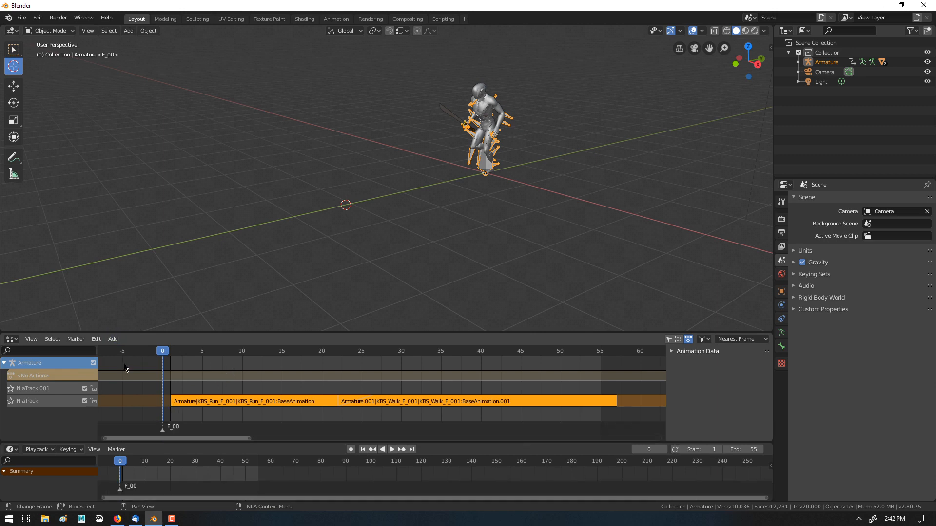
# Group the adjacent run and walk strips into one combined meta-strip
pyautogui.click(111, 340)
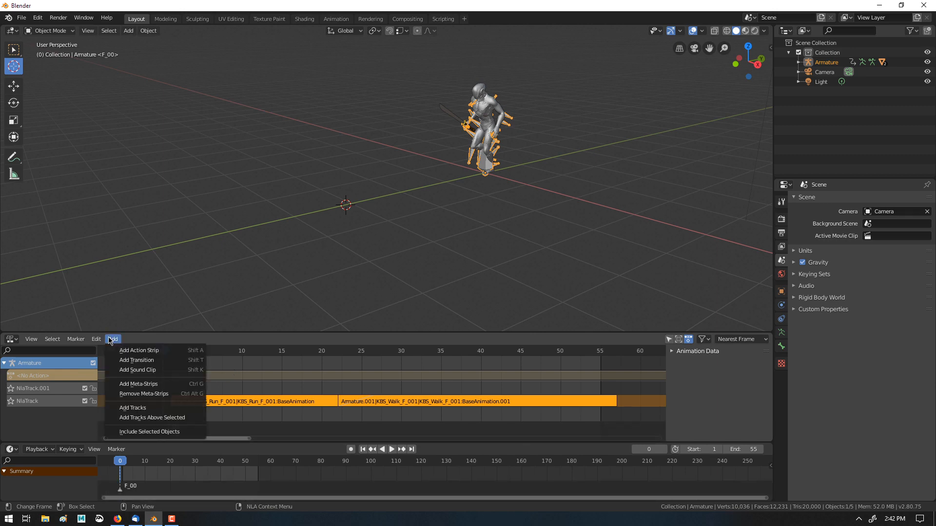
pyautogui.click(312, 419)
pyautogui.click(356, 403)
pyautogui.moveTo(347, 418); pyautogui.dragTo(298, 396)
pyautogui.hotkey('ctrl', 'g')
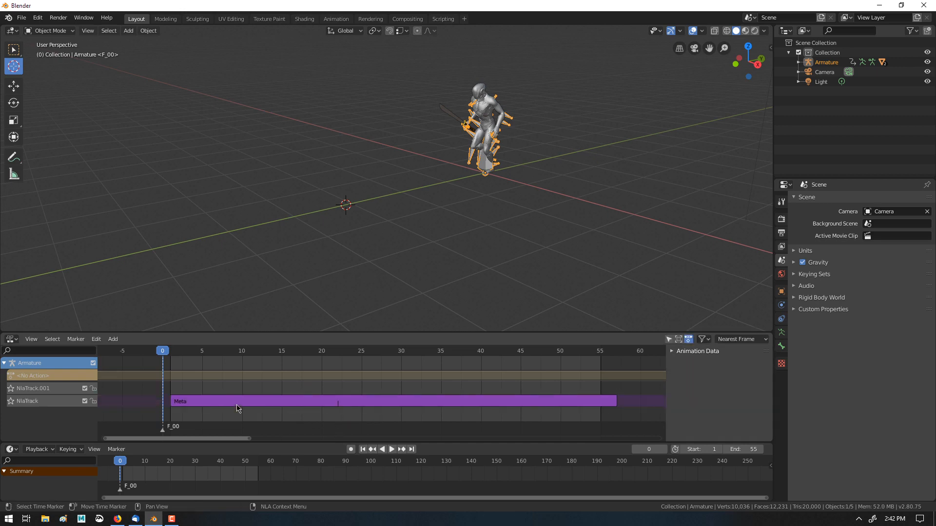
# Slide the combined meta-strip along its track to start at frame 2
pyautogui.moveTo(238, 408); pyautogui.dragTo(264, 408)
pyautogui.moveTo(402, 402)
pyautogui.mouseDown()
pyautogui.moveTo(371, 402)
pyautogui.moveTo(390, 403)
pyautogui.mouseUp()
pyautogui.rightClick(390, 403)
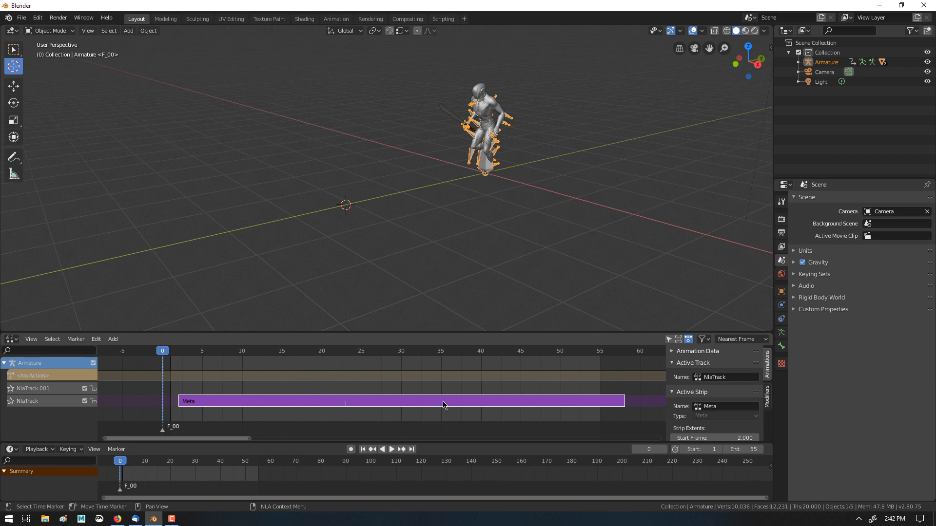
# Try to enter tweak mode on the combined meta-strip, and move it back to start at frame 1
pyautogui.press('Tab')
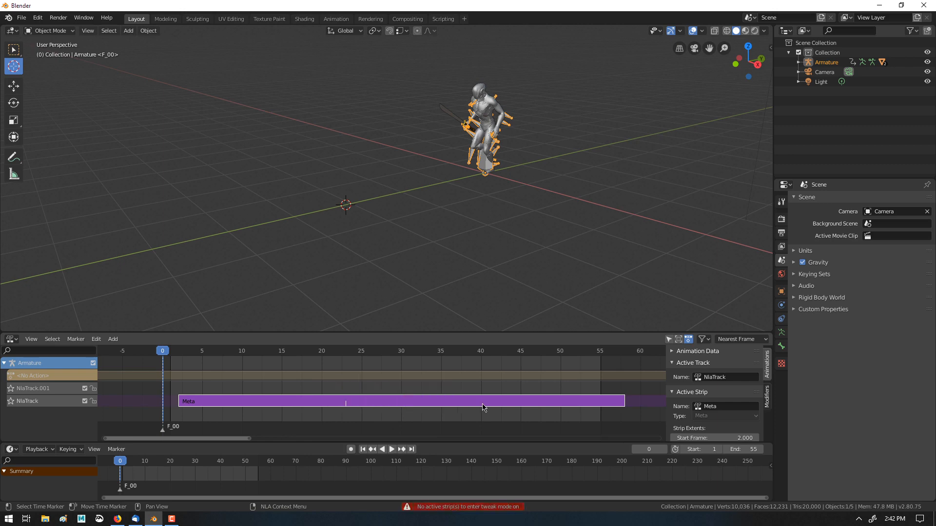
pyautogui.scroll(-1, 469, 411)
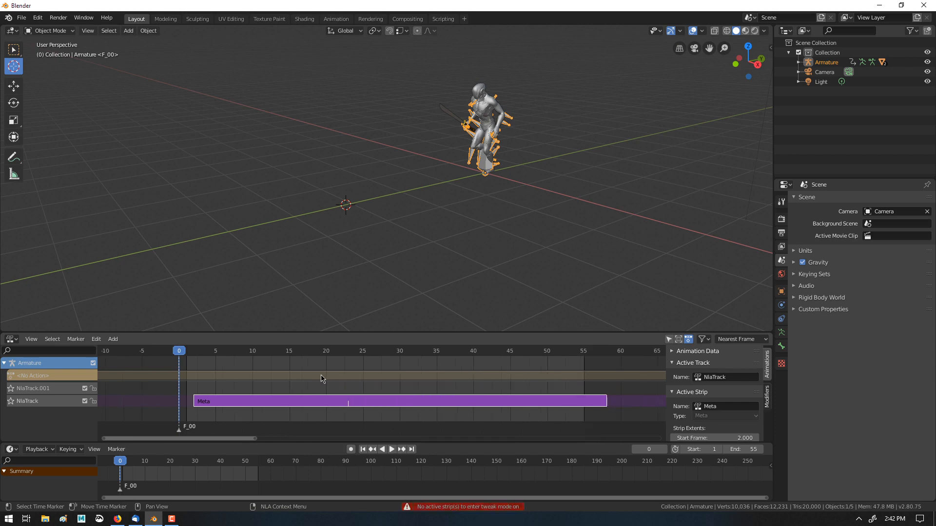
pyautogui.moveTo(336, 401)
pyautogui.mouseDown()
pyautogui.moveTo(358, 398)
pyautogui.moveTo(329, 398)
pyautogui.mouseUp()
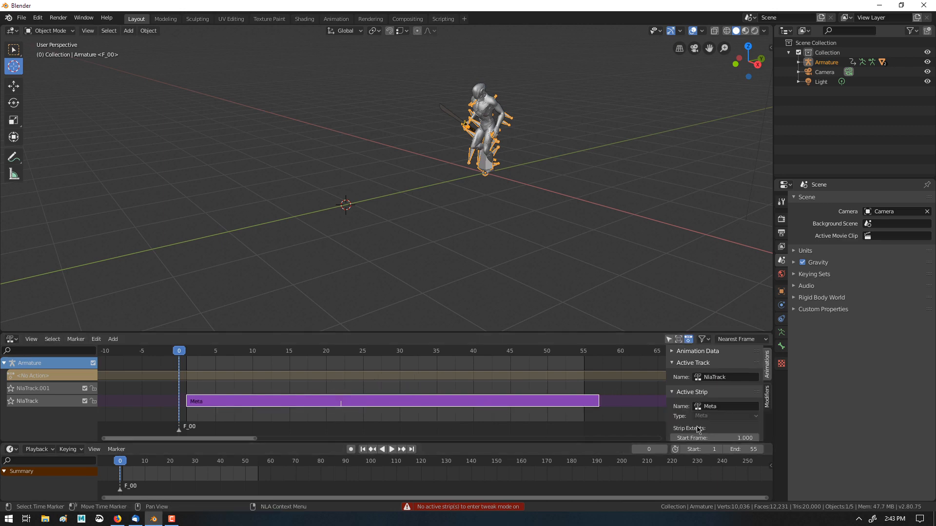
# Remove the combined meta-strip to restore the separate run and walk action strips
pyautogui.scroll(-8, 760, 373)
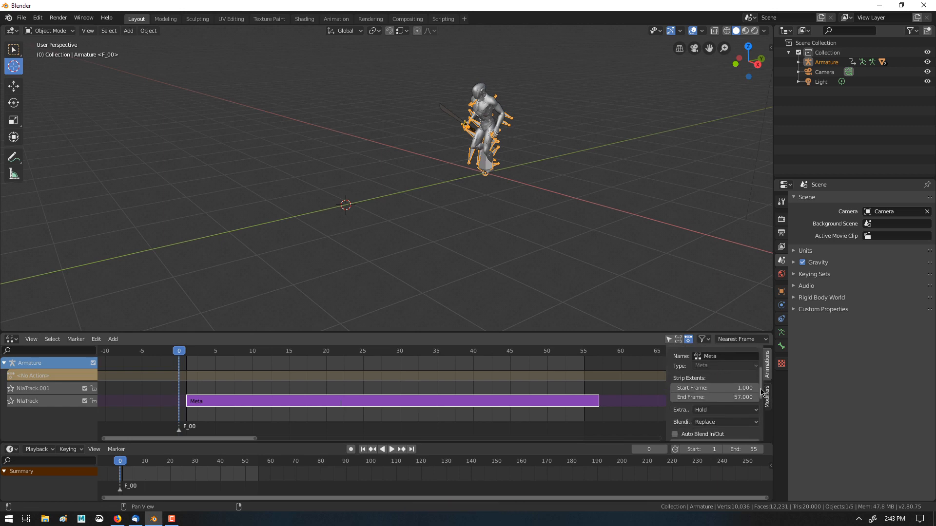
pyautogui.rightClick(414, 415)
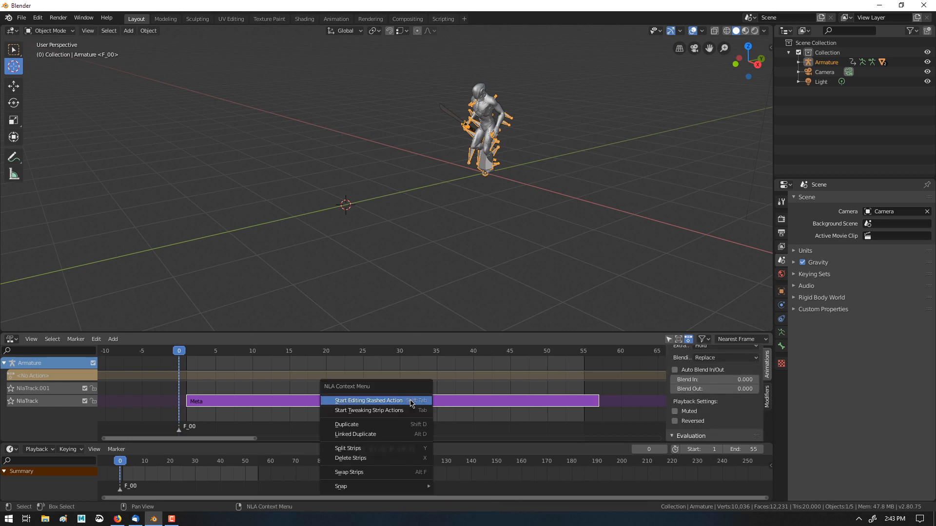
pyautogui.click(392, 448)
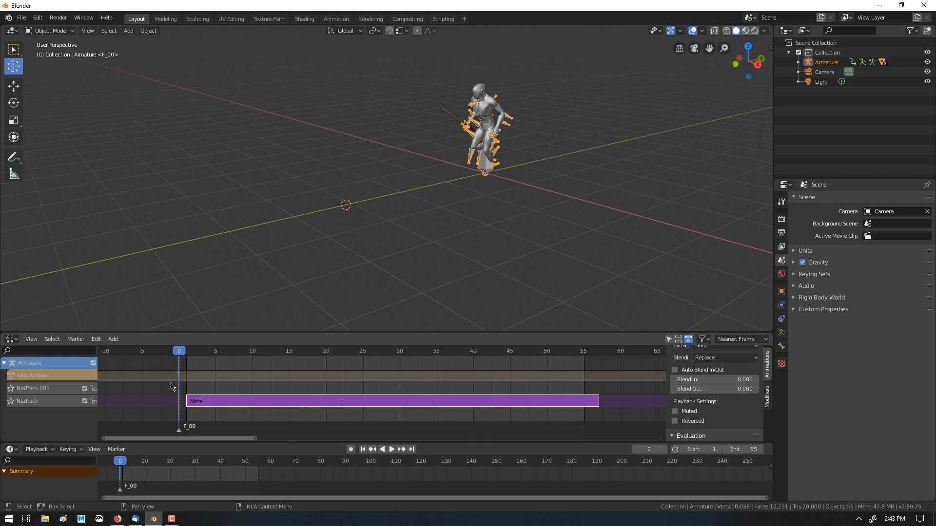
pyautogui.click(113, 338)
pyautogui.click(143, 399)
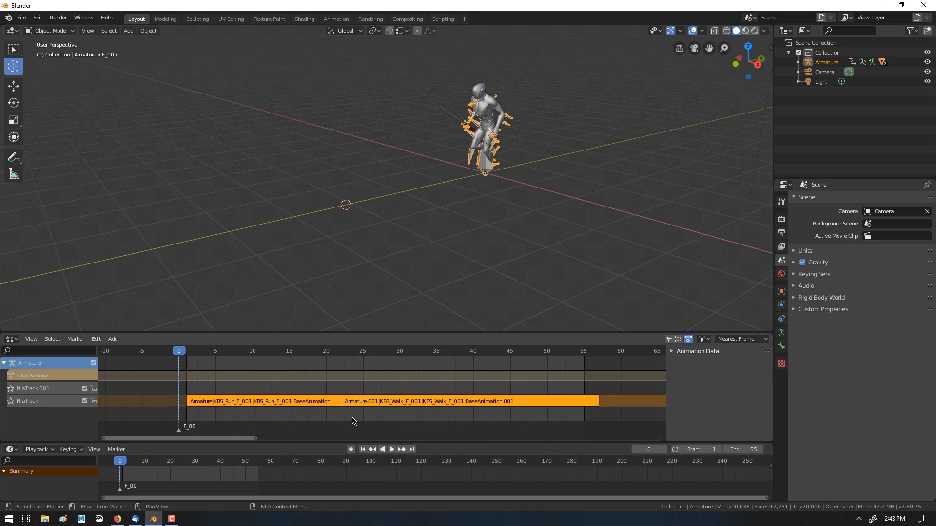
# Move the run and walk strips together so that the run strip starts at frame 0
pyautogui.hotkey('ctrl', 'shift', 'g')
pyautogui.press('g')
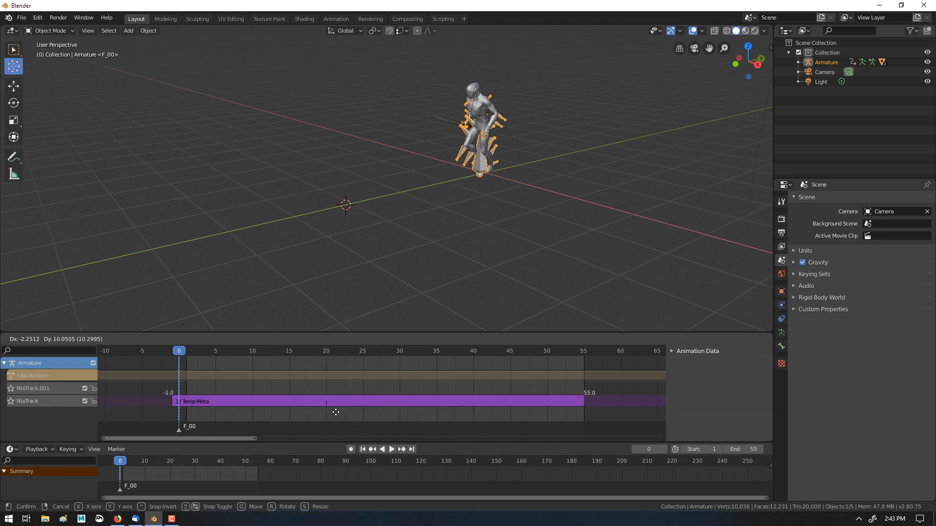
pyautogui.click(346, 412)
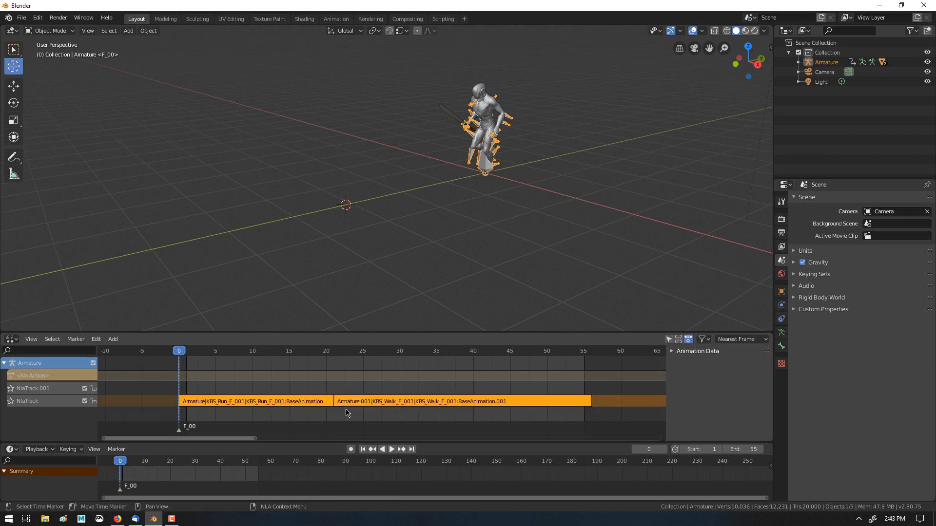
# Move the walk strip up to NlaTrack.001, overlapping the run strip from frame 17, and play the blended motion
pyautogui.click(355, 415)
pyautogui.scroll(-2, 354, 416)
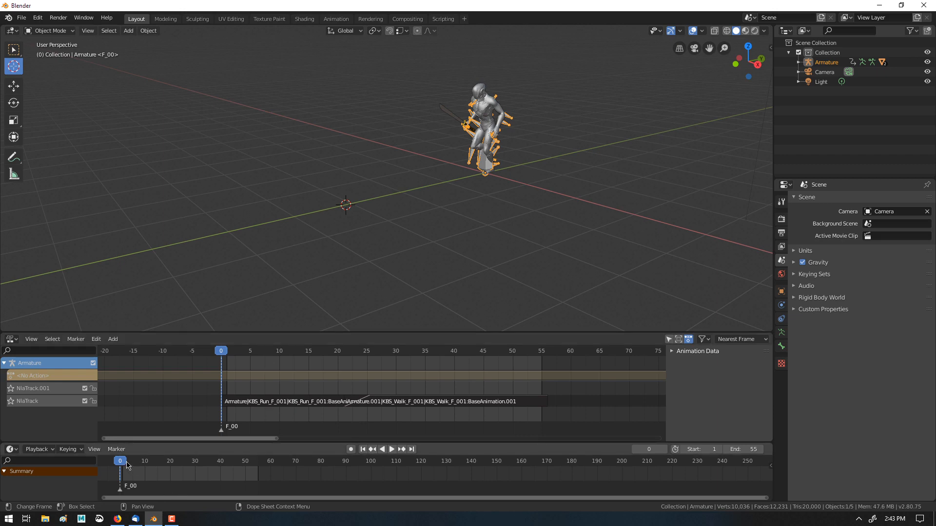
pyautogui.moveTo(121, 461); pyautogui.dragTo(165, 465)
pyautogui.moveTo(382, 405); pyautogui.dragTo(358, 391)
pyautogui.press('space')
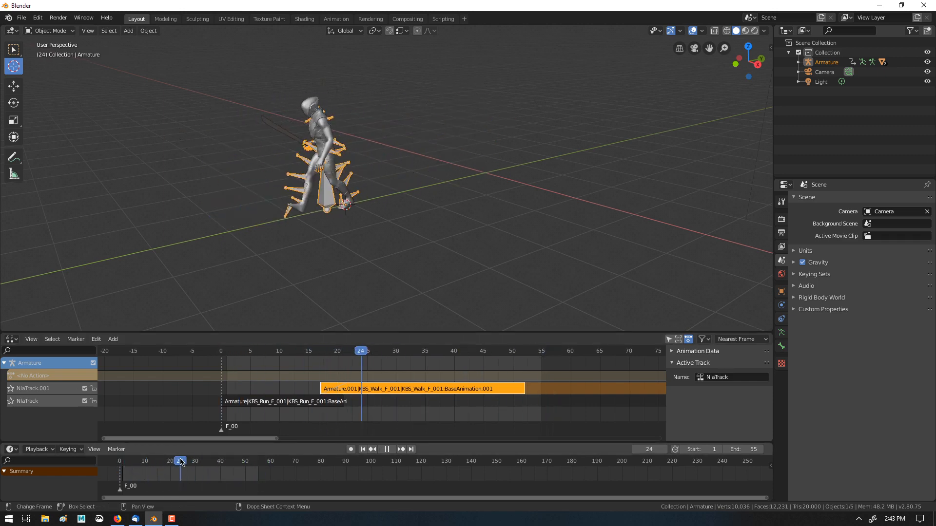
pyautogui.moveTo(165, 455); pyautogui.dragTo(123, 452)
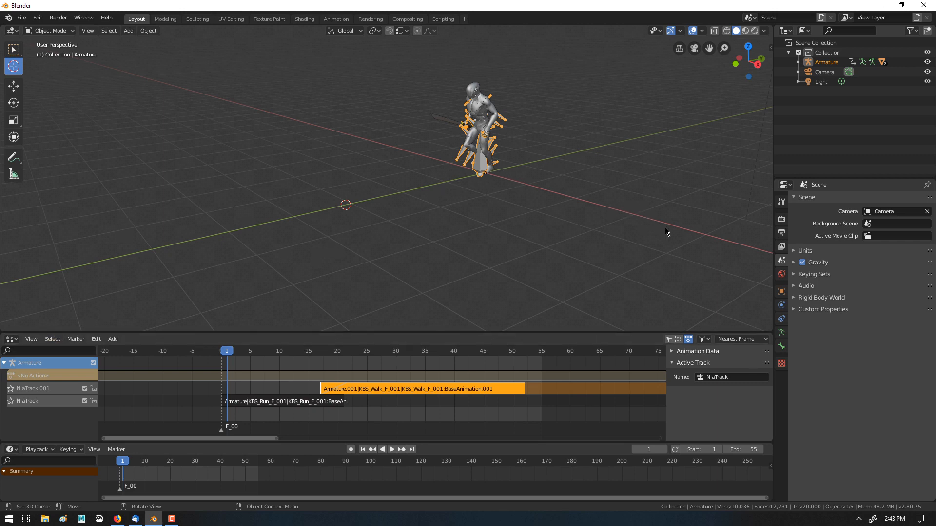
# Place the 3D cursor at the character's feet and replay the run-to-walk sequence, ending with the playhead on frame 1
pyautogui.click(481, 176)
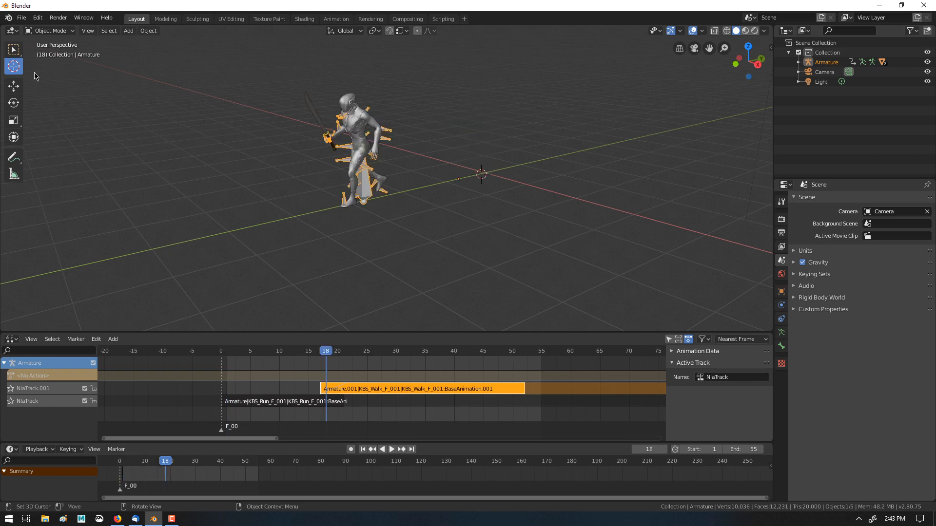
pyautogui.click(14, 49)
pyautogui.press('space')
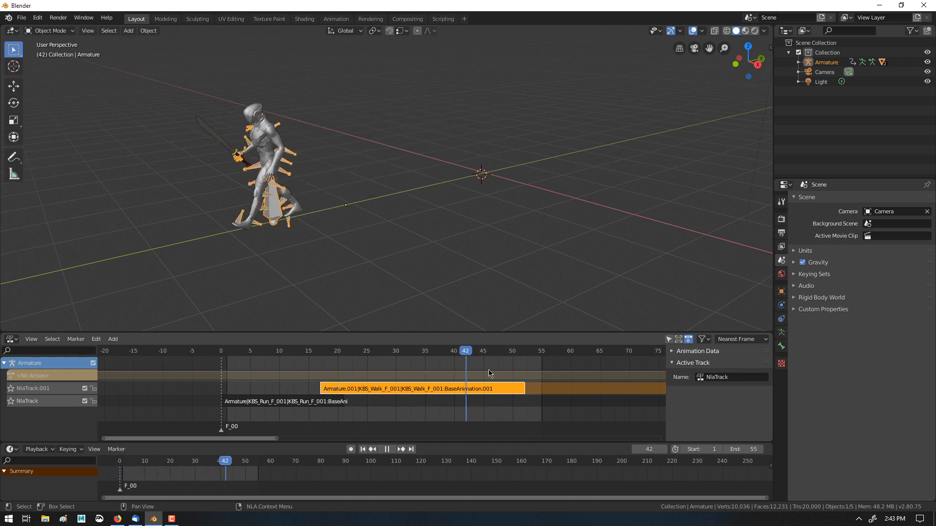
pyautogui.moveTo(287, 351); pyautogui.dragTo(226, 433)
pyautogui.press('space')
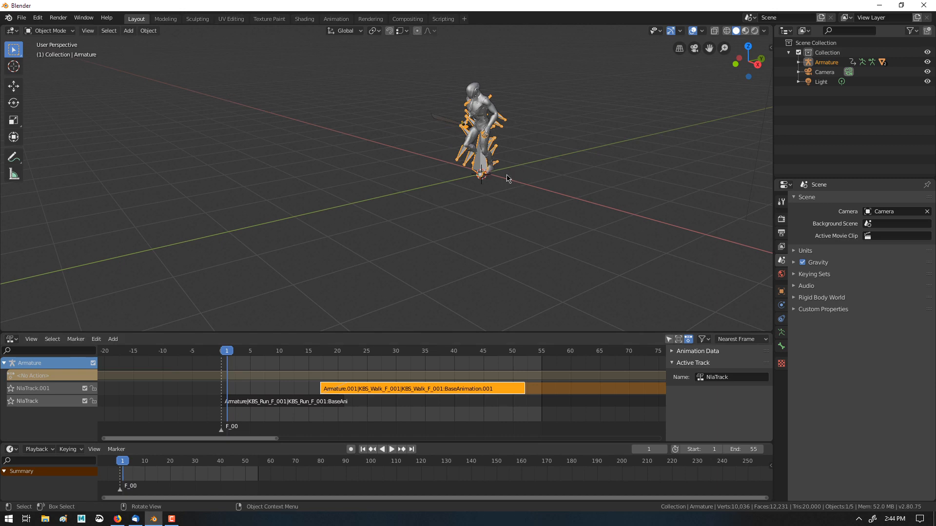
# Rotate the whole armature slightly freehand at frame 1
pyautogui.press('r')
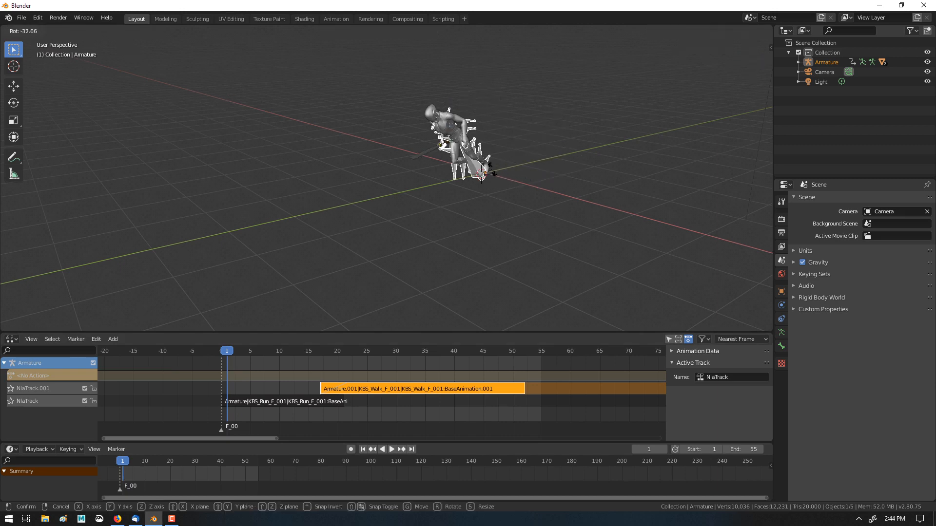
pyautogui.click(522, 168)
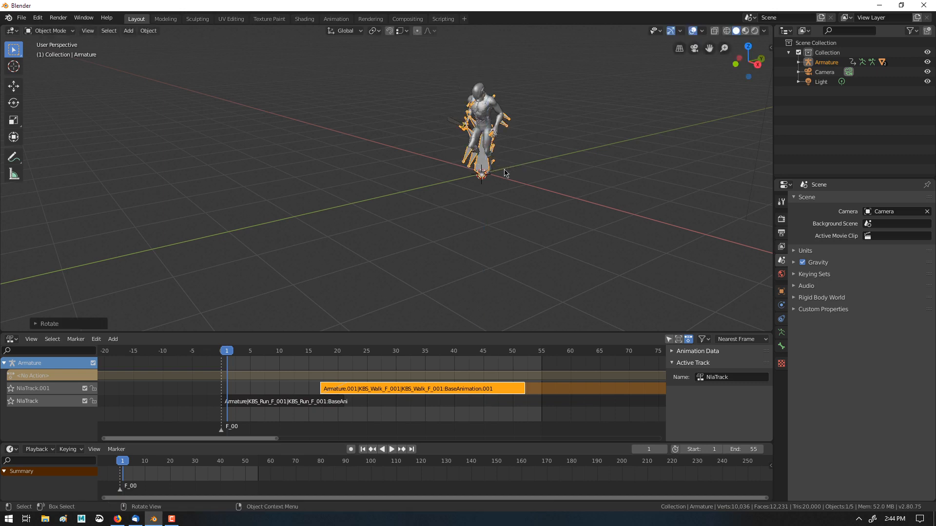
# Play the blended motion, then disable the NlaTrack.001 walk track and scrub the run animation to frame 21
pyautogui.press('space')
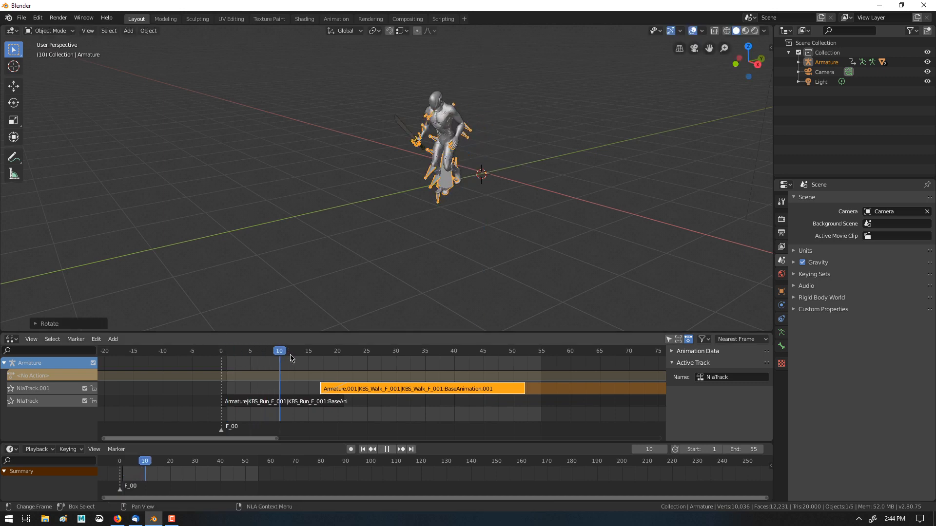
pyautogui.moveTo(362, 358); pyautogui.dragTo(293, 402)
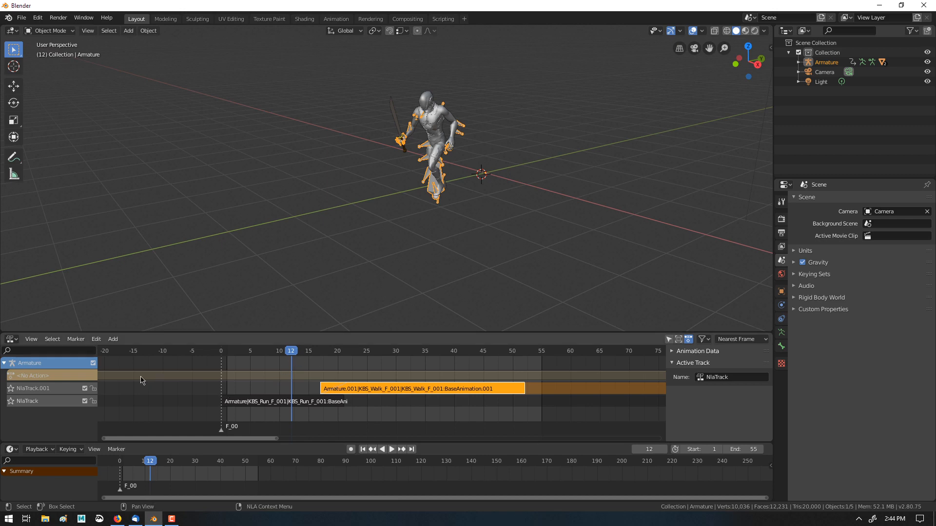
pyautogui.click(84, 388)
pyautogui.press('space')
pyautogui.moveTo(292, 347); pyautogui.dragTo(343, 354)
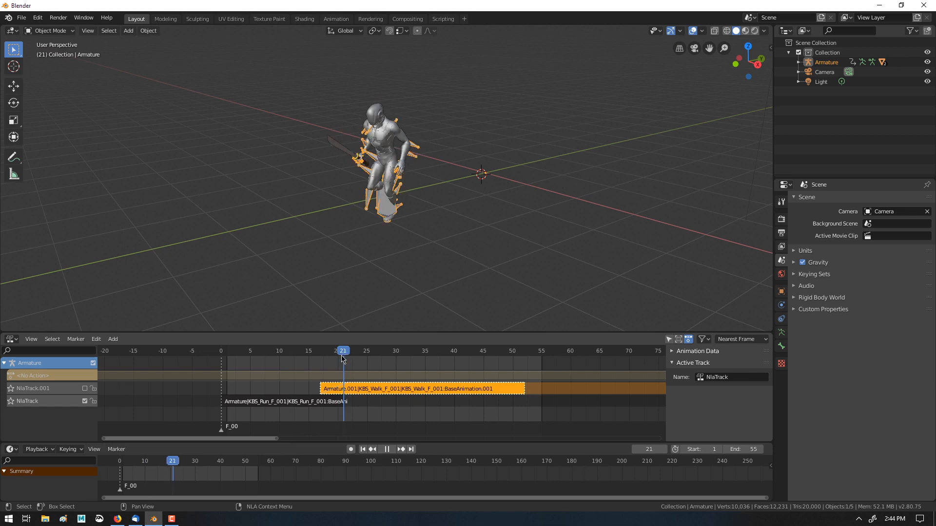
pyautogui.press('space')
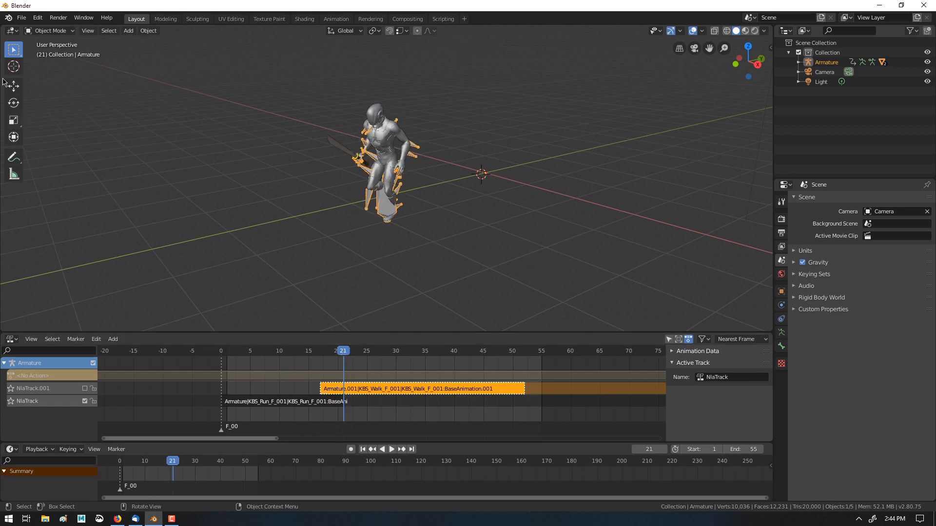
# Turn on snapping and place the 3D cursor at the base of the armature's root bone at the character's feet
pyautogui.click(13, 67)
pyautogui.click(389, 32)
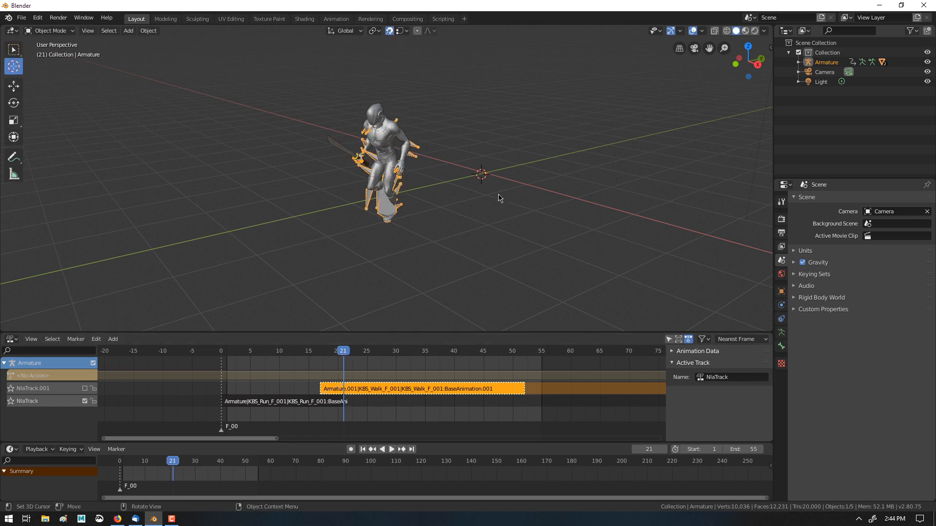
pyautogui.moveTo(482, 175); pyautogui.dragTo(387, 223)
pyautogui.scroll(5, 387, 225)
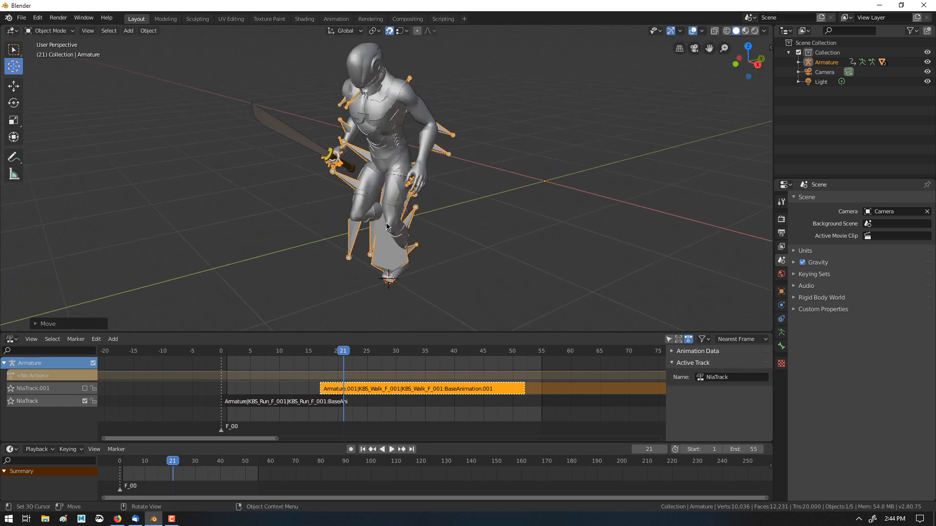
pyautogui.moveTo(389, 228); pyautogui.dragTo(391, 313, button='middle')
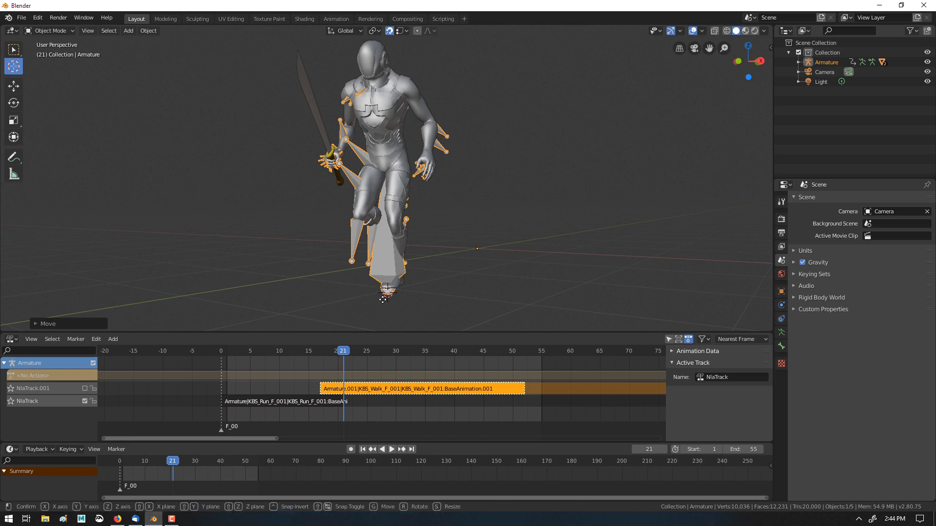
pyautogui.moveTo(388, 293); pyautogui.dragTo(387, 300)
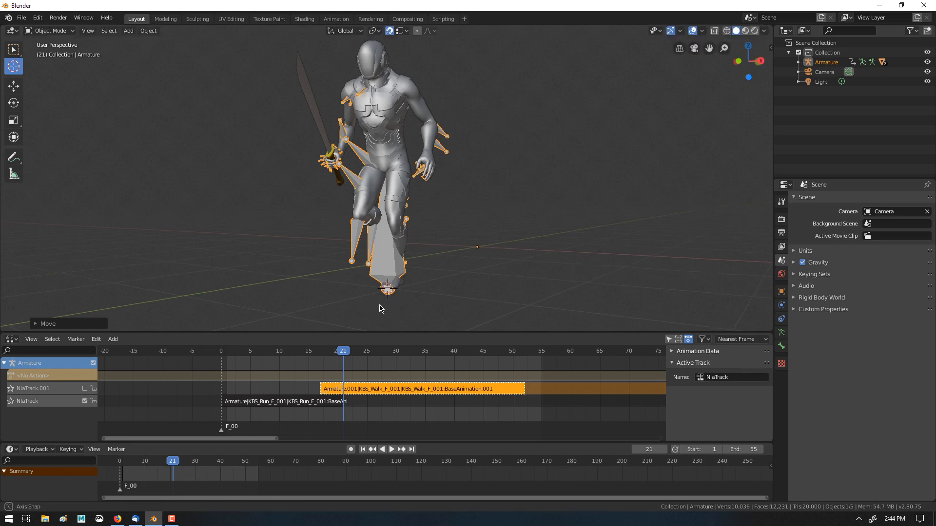
pyautogui.moveTo(380, 306); pyautogui.dragTo(443, 301, button='middle')
pyautogui.moveTo(388, 292); pyautogui.dragTo(380, 296)
pyautogui.moveTo(471, 305); pyautogui.dragTo(385, 296, button='middle')
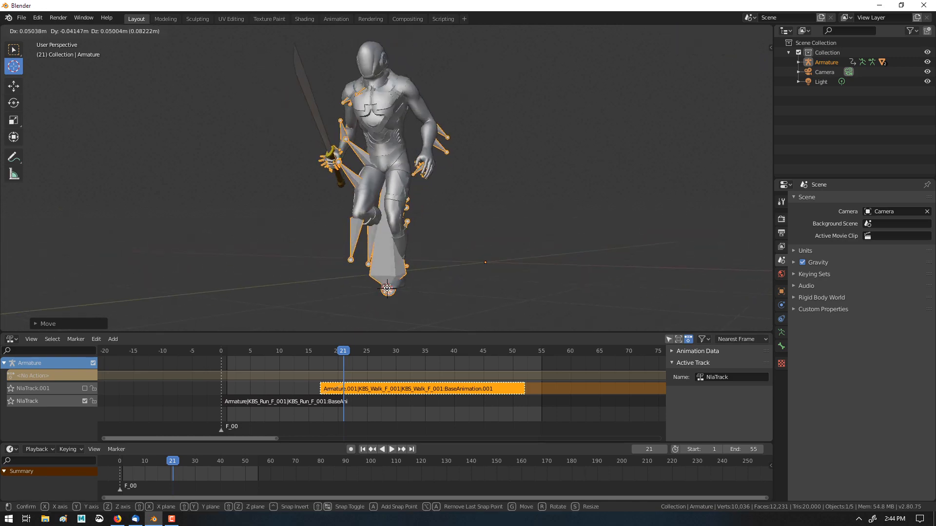
# With mesh objects temporarily hidden, snap the 3D cursor onto the base of the armature's root bone
pyautogui.click(656, 30)
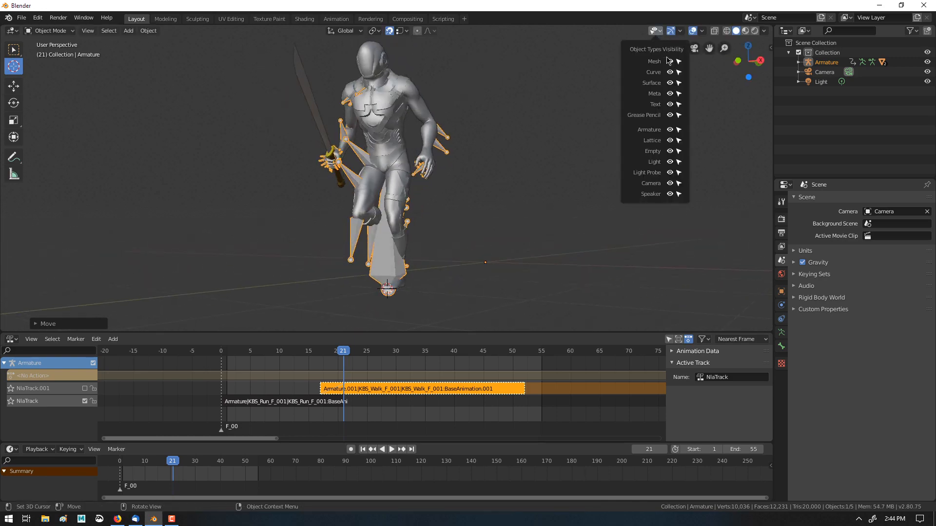
pyautogui.click(670, 61)
pyautogui.moveTo(388, 291); pyautogui.dragTo(385, 292)
pyautogui.click(658, 31)
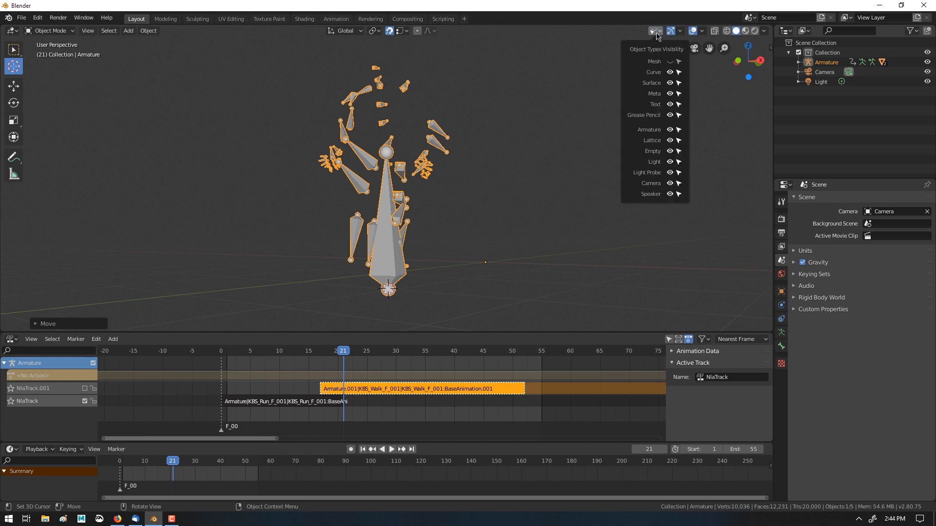
pyautogui.click(669, 61)
pyautogui.moveTo(514, 156); pyautogui.dragTo(416, 290, button='middle')
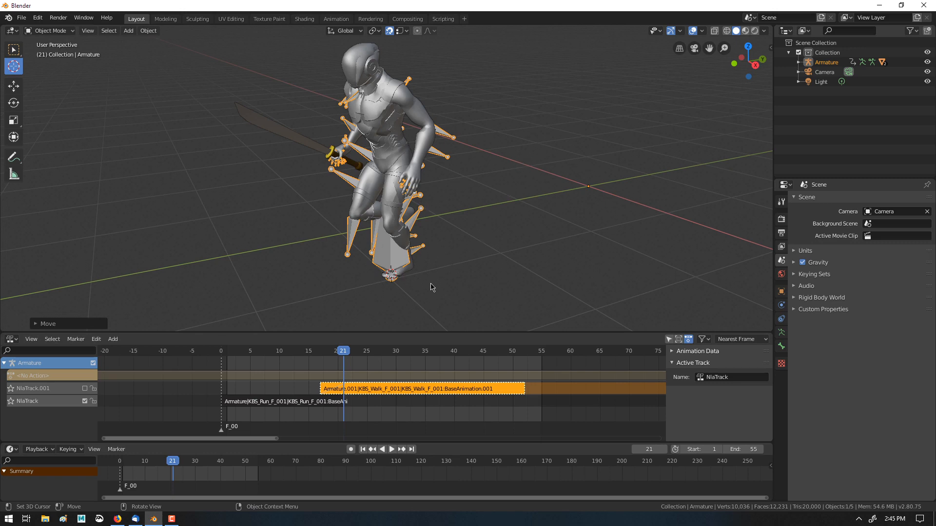
pyautogui.moveTo(431, 287); pyautogui.dragTo(384, 383, button='middle')
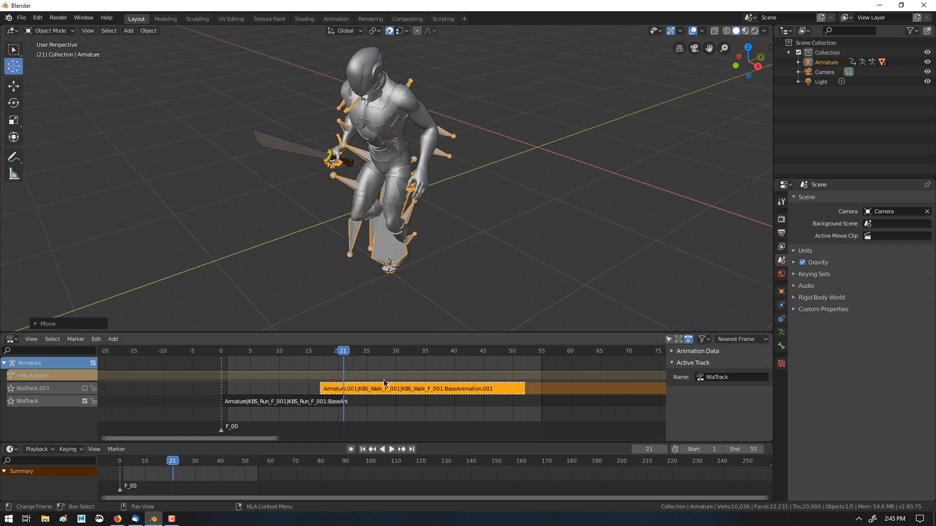
# Re-enable NlaTrack.001, go to frame 17 and enter tweak mode on the walk strip
pyautogui.click(85, 389)
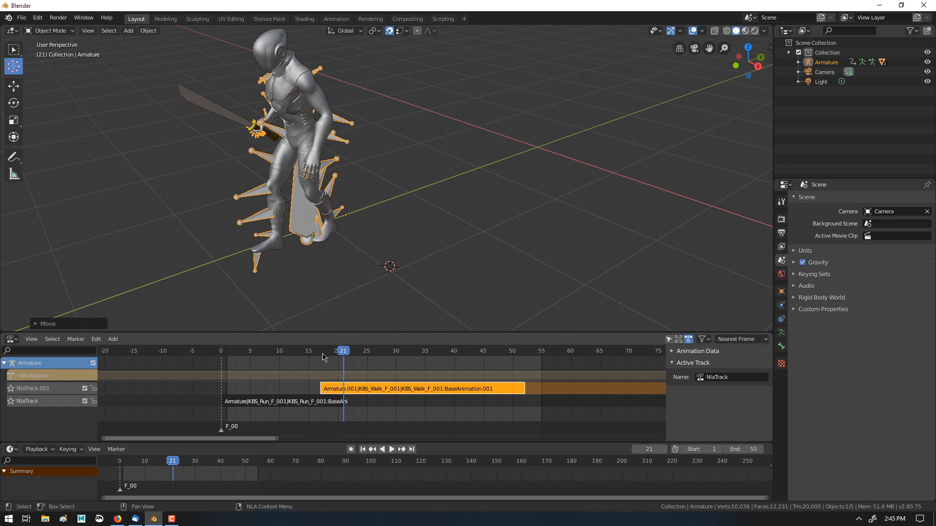
pyautogui.press('Tab')
pyautogui.click(344, 393)
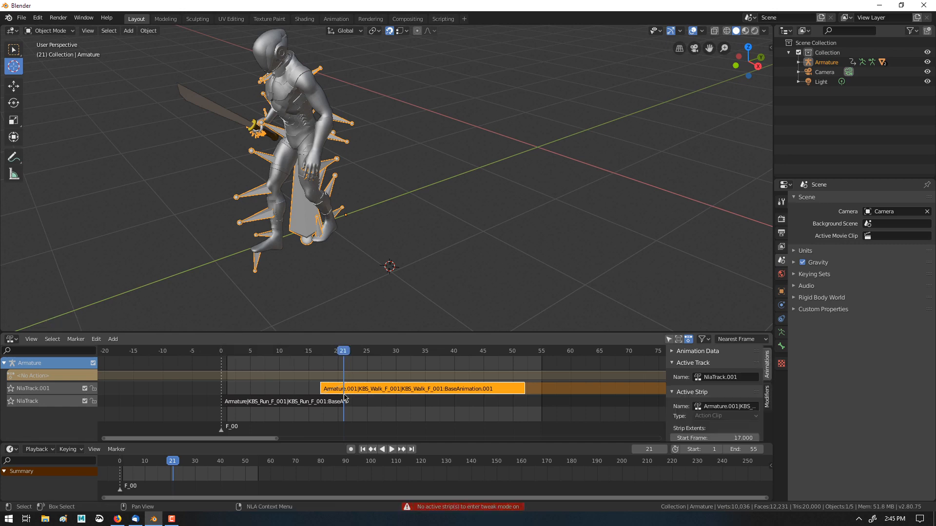
pyautogui.press('Tab')
pyautogui.press('Tab')
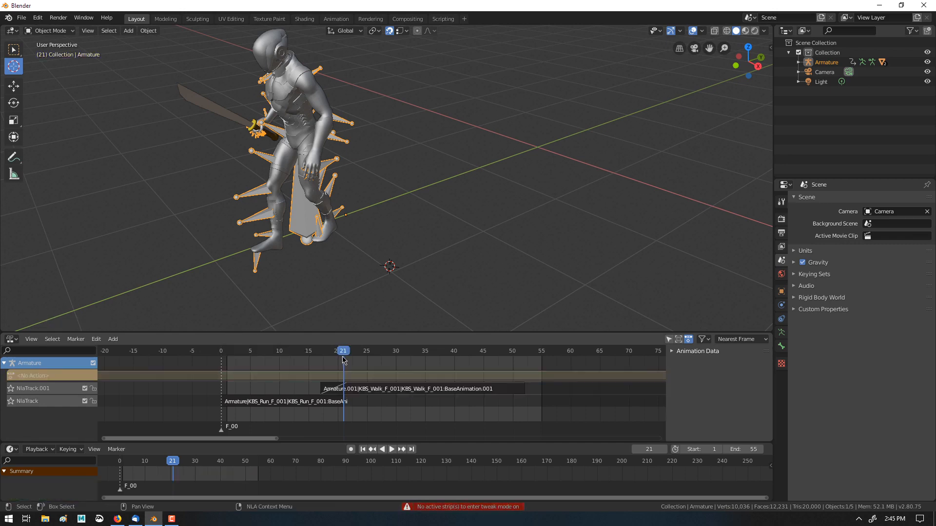
pyautogui.press('space')
pyautogui.click(325, 355)
pyautogui.moveTo(325, 357); pyautogui.dragTo(322, 356)
pyautogui.click(350, 389)
pyautogui.press('Tab')
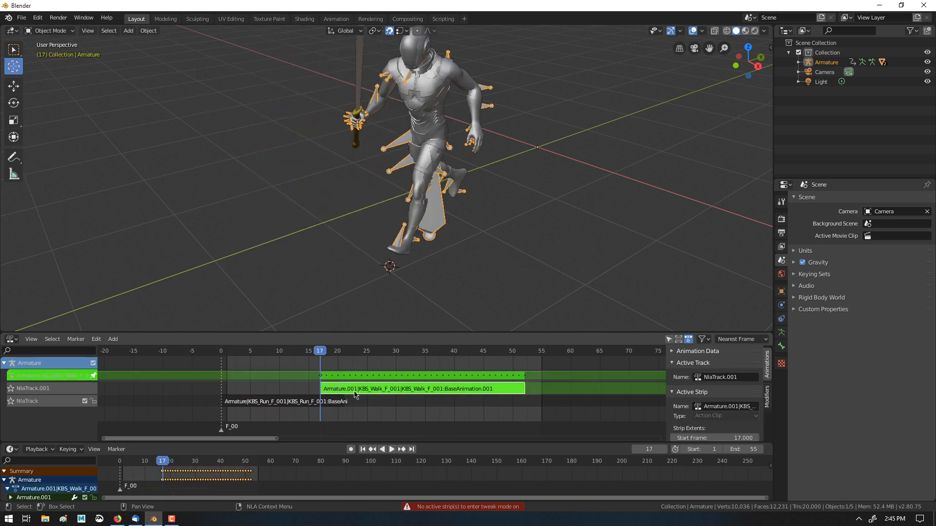
# Try to snap the armature to the 3D cursor while tweaking the walk strip at frame 17
pyautogui.rightClick(433, 235)
pyautogui.moveTo(433, 235)
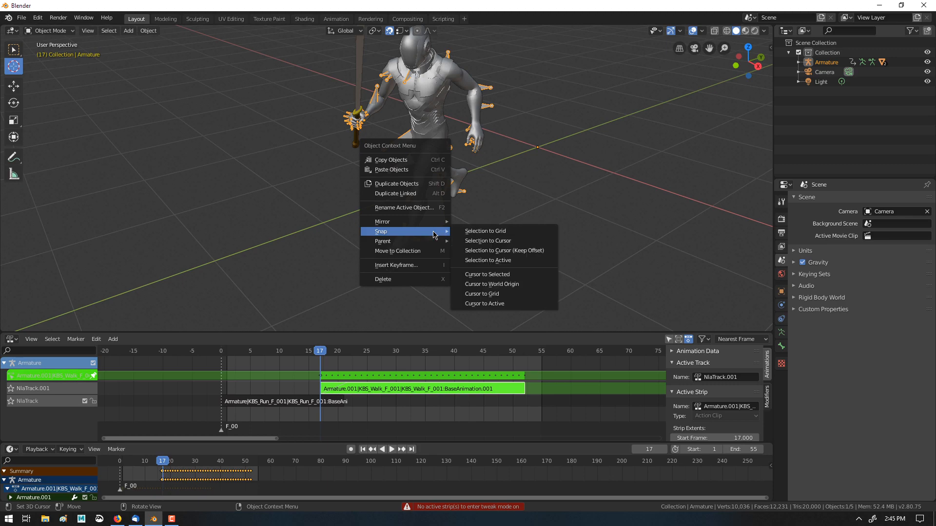
pyautogui.click(493, 241)
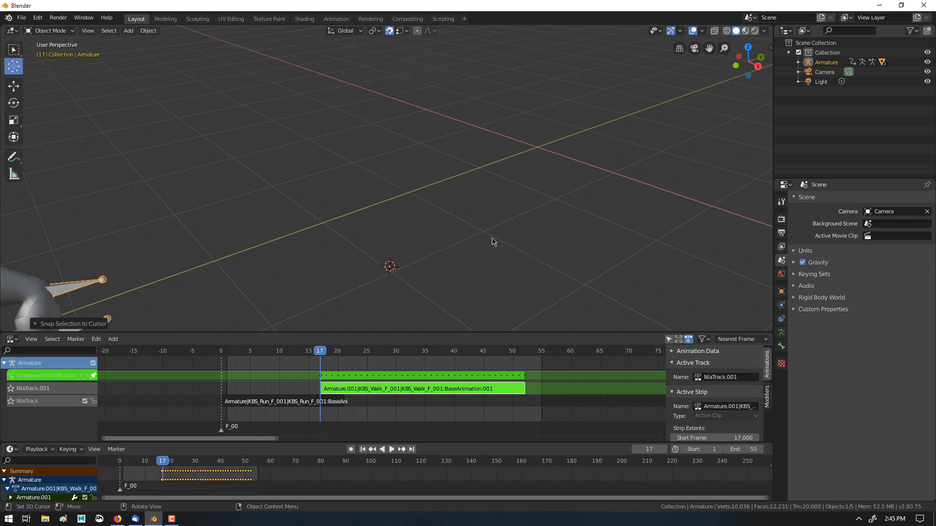
# Place the 3D cursor beside the character's root bone at frame 17 and scrub to frame 20
pyautogui.scroll(-4, 492, 242)
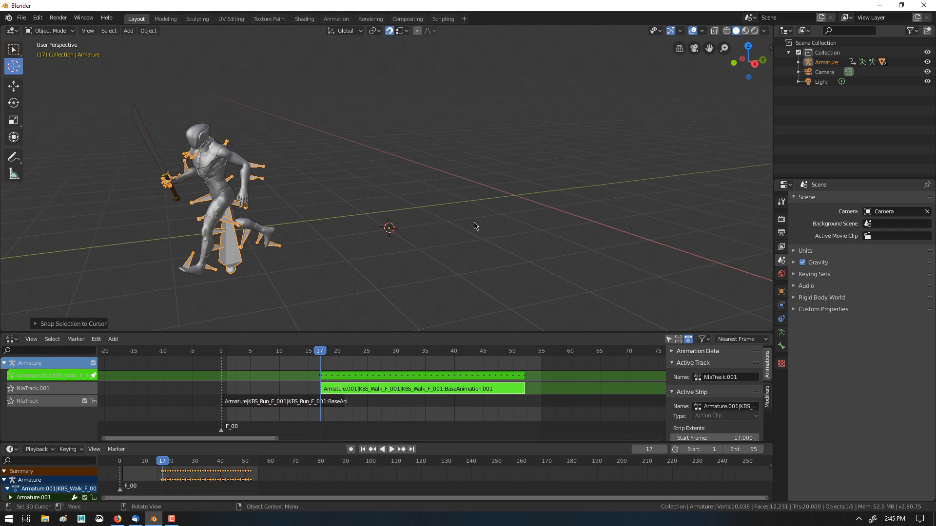
pyautogui.rightClick(476, 226)
pyautogui.moveTo(472, 224)
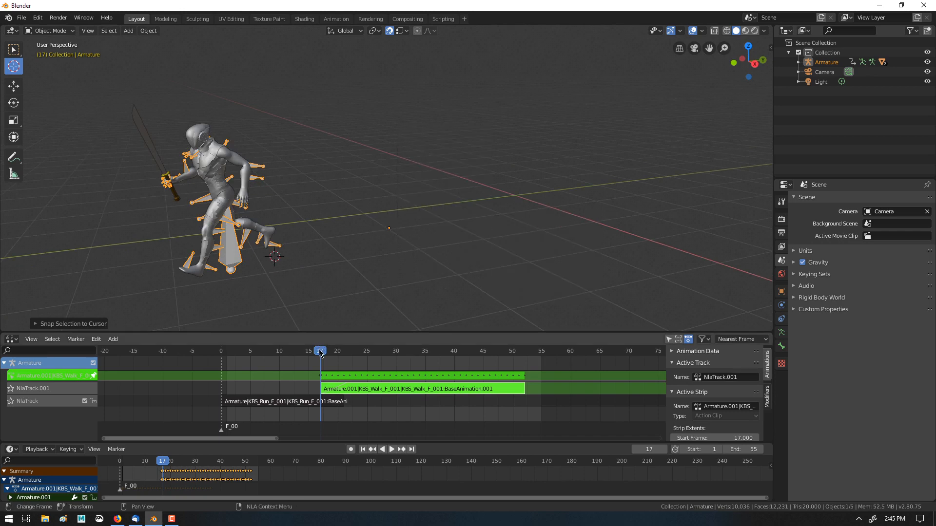
pyautogui.moveTo(320, 351)
pyautogui.mouseDown()
pyautogui.moveTo(288, 351)
pyautogui.moveTo(362, 351)
pyautogui.moveTo(313, 350)
pyautogui.moveTo(337, 351)
pyautogui.mouseUp()
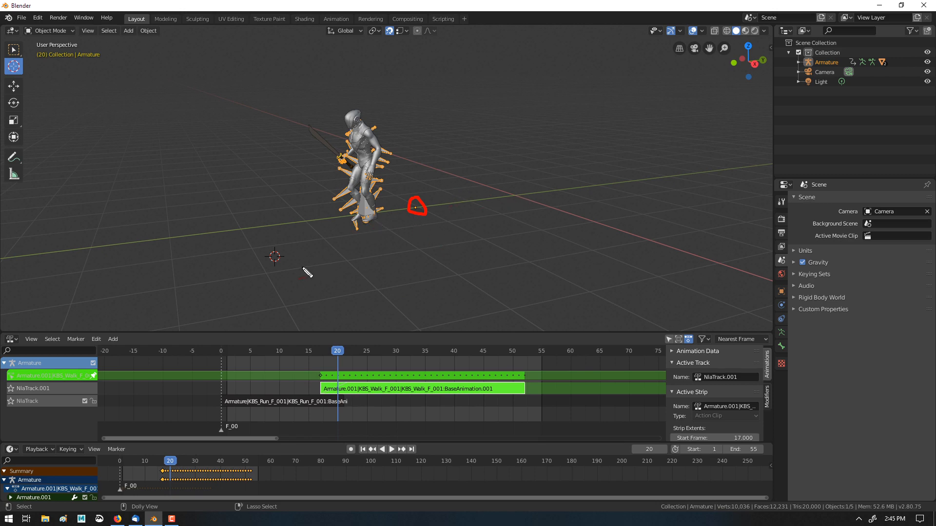
pyautogui.hotkey('ctrl', 'shift', 'd')
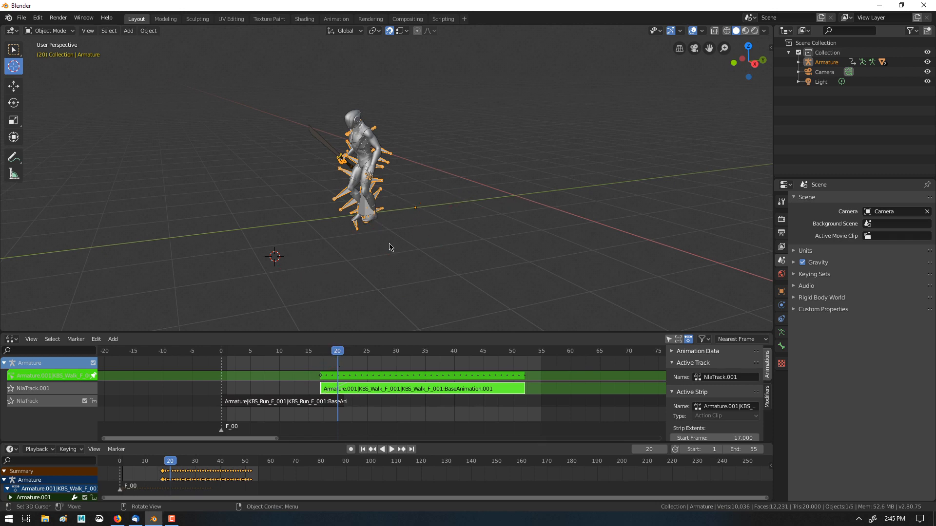
# Set the walk strip's Blend In to 0 and return the playhead to frame 17
pyautogui.scroll(-5, 753, 404)
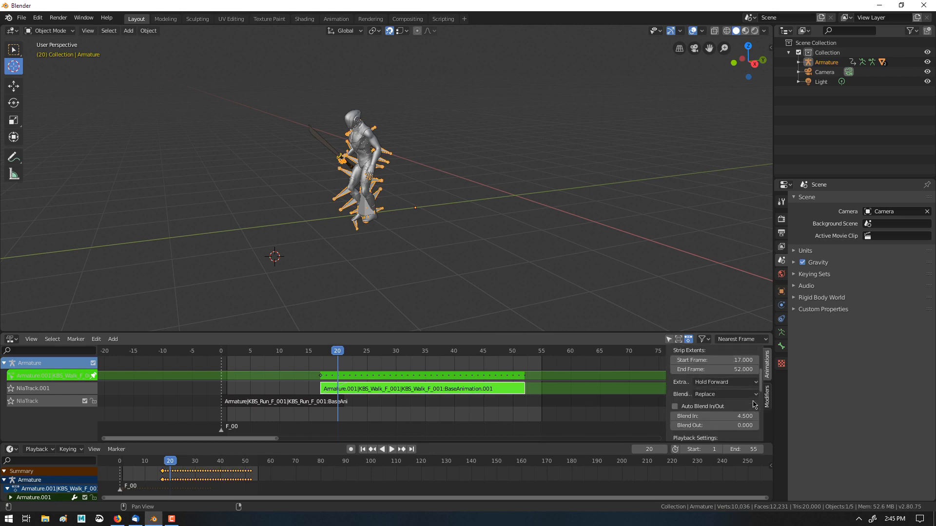
pyautogui.moveTo(714, 394); pyautogui.dragTo(683, 394)
pyautogui.moveTo(349, 352); pyautogui.dragTo(320, 352)
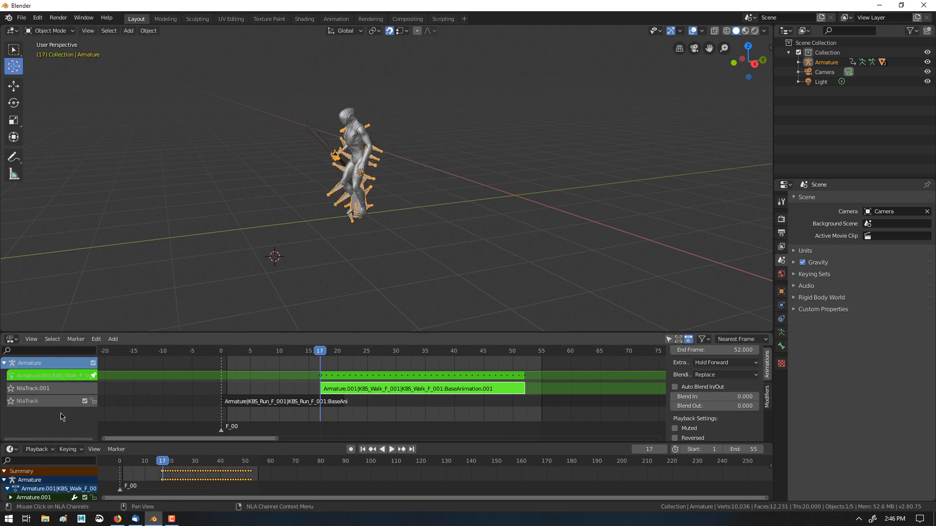
# Snap the armature to the 3D cursor at frame 17 without keying it
pyautogui.rightClick(351, 237)
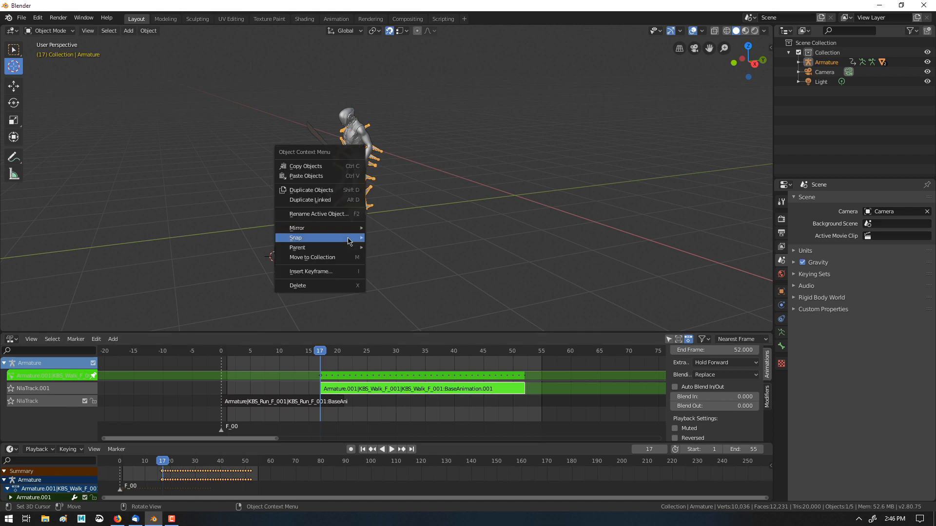
pyautogui.click(390, 247)
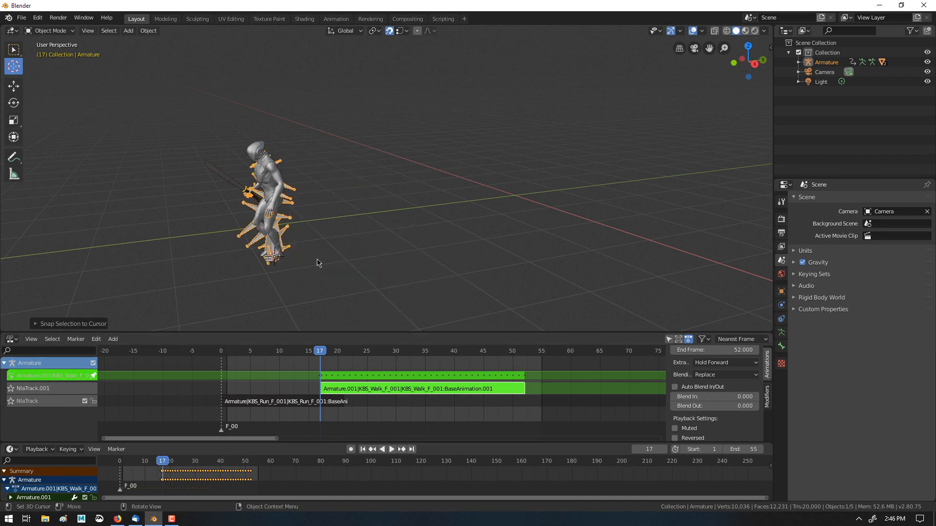
pyautogui.moveTo(317, 263); pyautogui.dragTo(332, 289, button='middle')
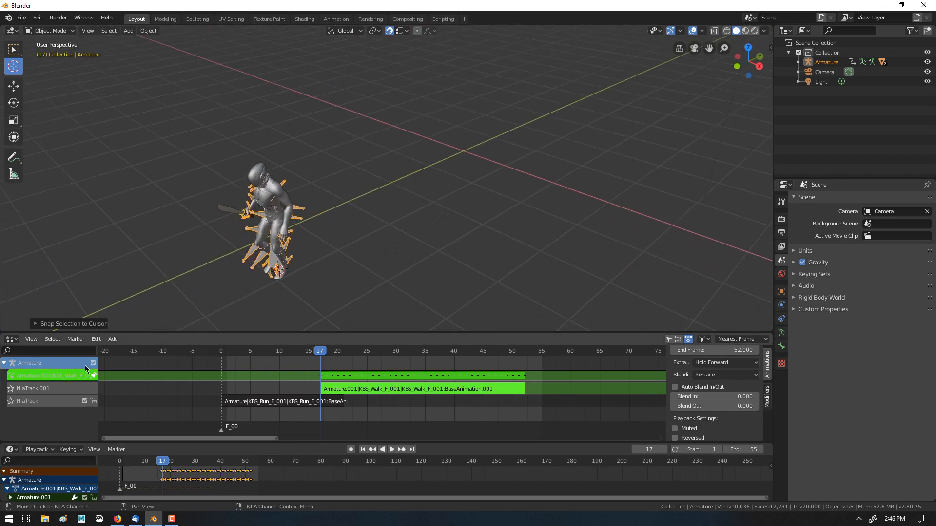
# Disable the NlaTrack run track and play the walk strip alone, ending with the playhead on frame 17
pyautogui.click(84, 403)
pyautogui.press('space')
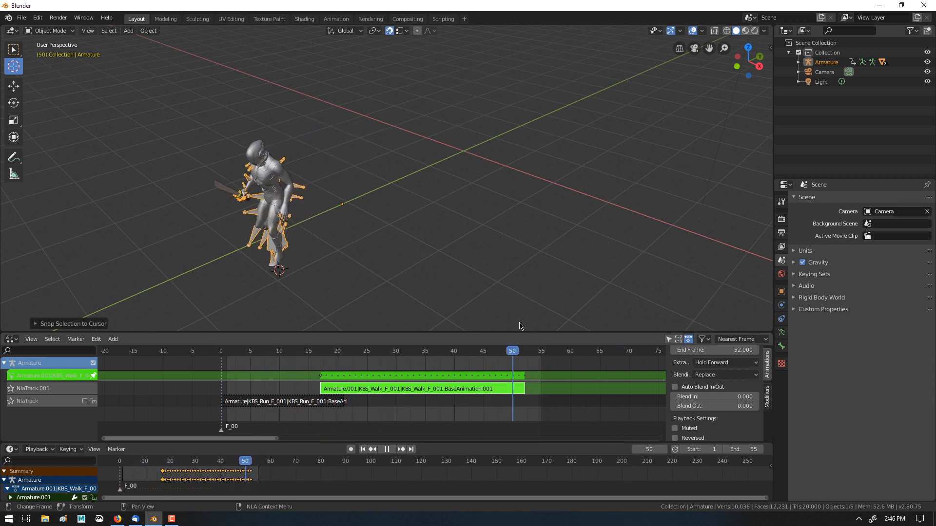
pyautogui.moveTo(544, 354); pyautogui.dragTo(320, 366)
pyautogui.press('space')
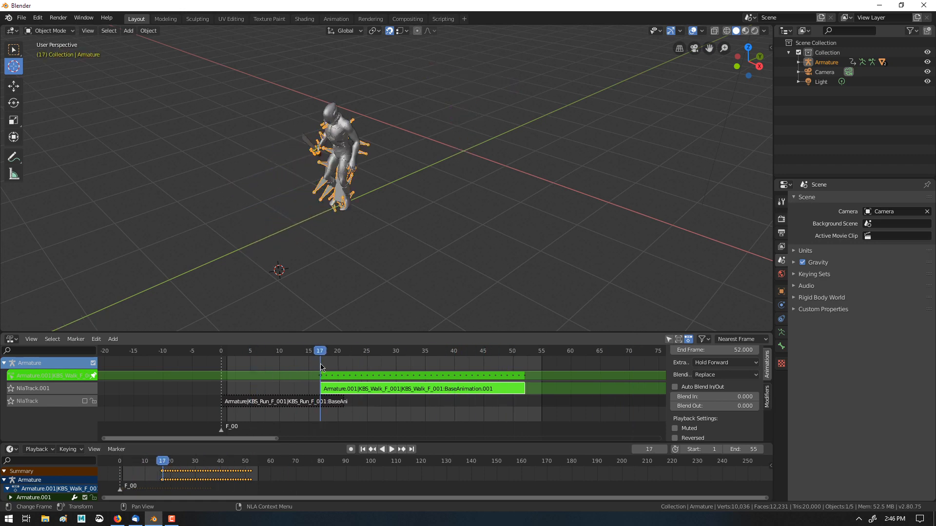
# Snap the armature to the 3D cursor at frame 17 and insert an Available keyframe
pyautogui.rightClick(317, 239)
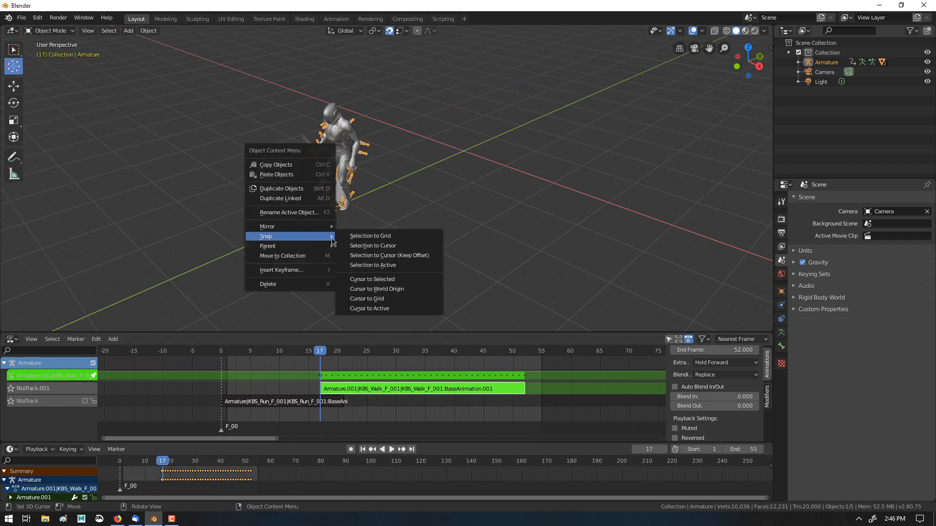
pyautogui.click(354, 246)
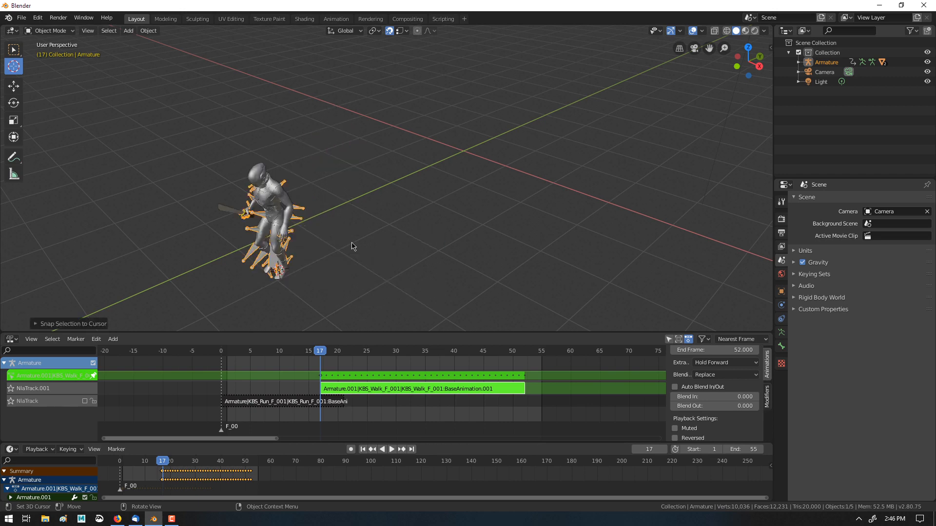
pyautogui.press('i')
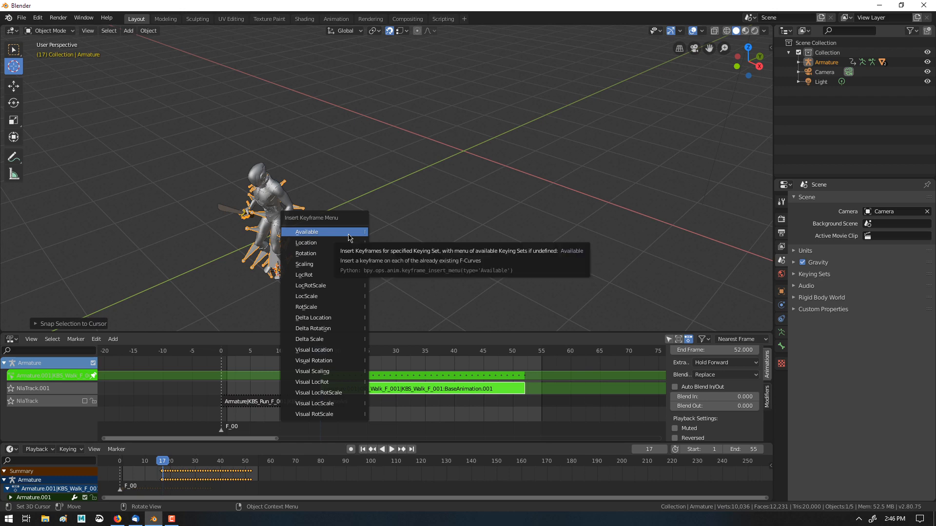
pyautogui.click(349, 233)
# Play the rekeyed walk motion, stop playback and leave tweak mode on the walk strip
pyautogui.press('space')
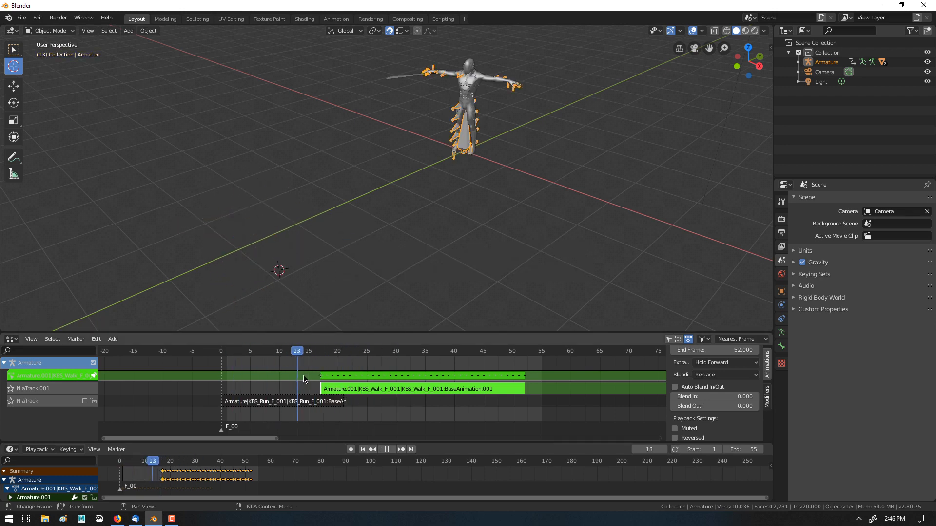
pyautogui.press('Escape')
pyautogui.press('Tab')
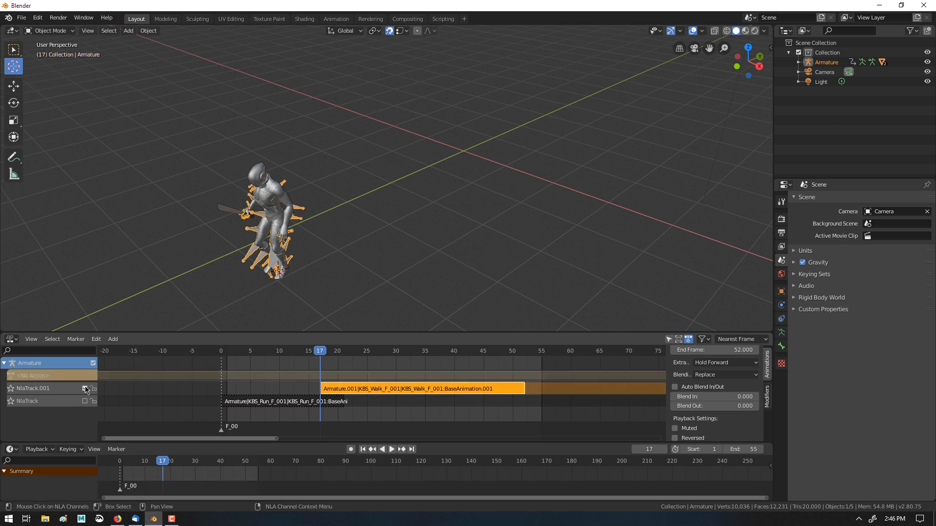
# Move the playhead to frame 14 and enable both the NlaTrack.001 walk track and the NlaTrack run track
pyautogui.moveTo(320, 359); pyautogui.dragTo(268, 379)
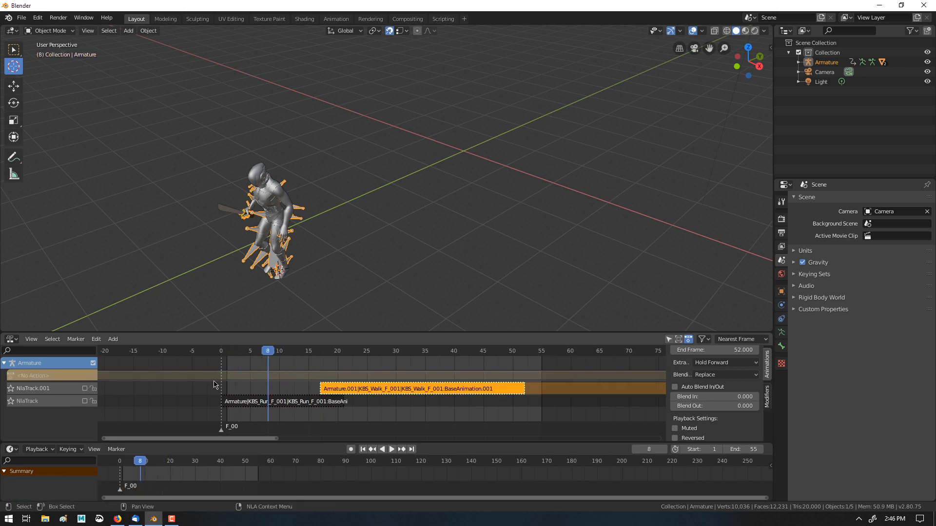
pyautogui.click(308, 380)
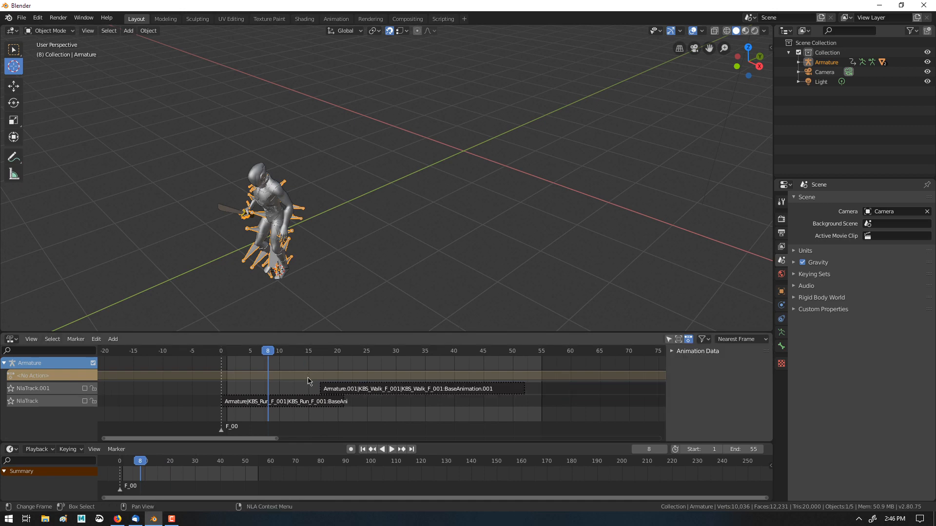
pyautogui.moveTo(269, 356); pyautogui.dragTo(303, 358)
pyautogui.click(54, 401)
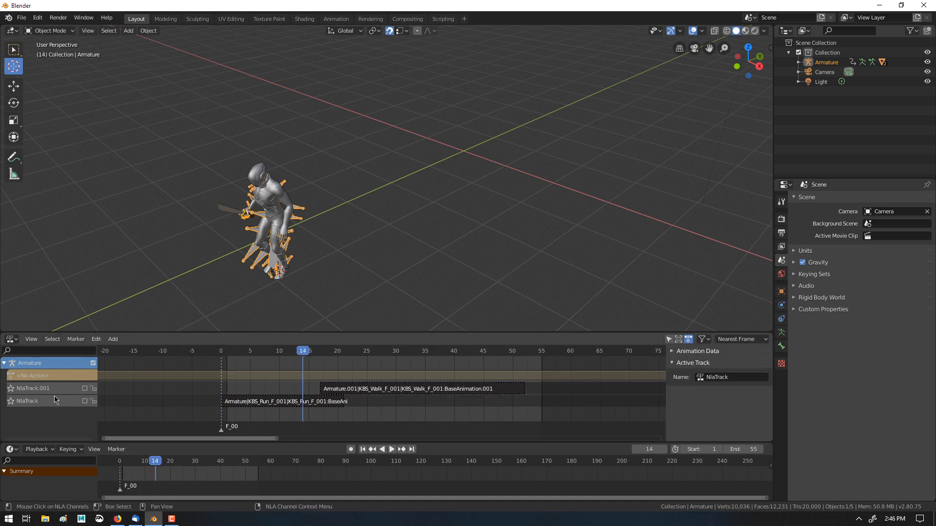
pyautogui.click(85, 389)
pyautogui.click(85, 401)
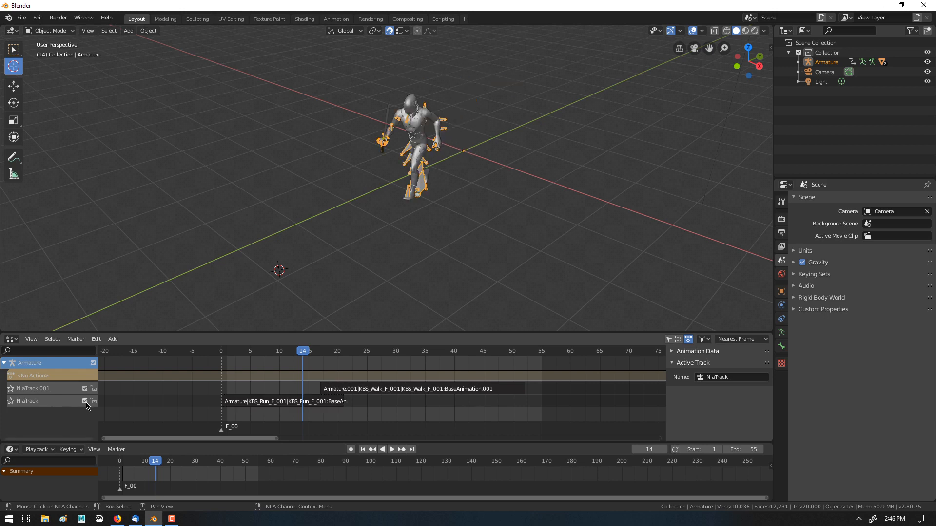
# Select the walk strip on NlaTrack.001 at frame 19 and set its Blend In to 3.6
pyautogui.hotkey('shift', 'ctrl', 'space')
pyautogui.moveTo(289, 361); pyautogui.dragTo(332, 376)
pyautogui.click(378, 393)
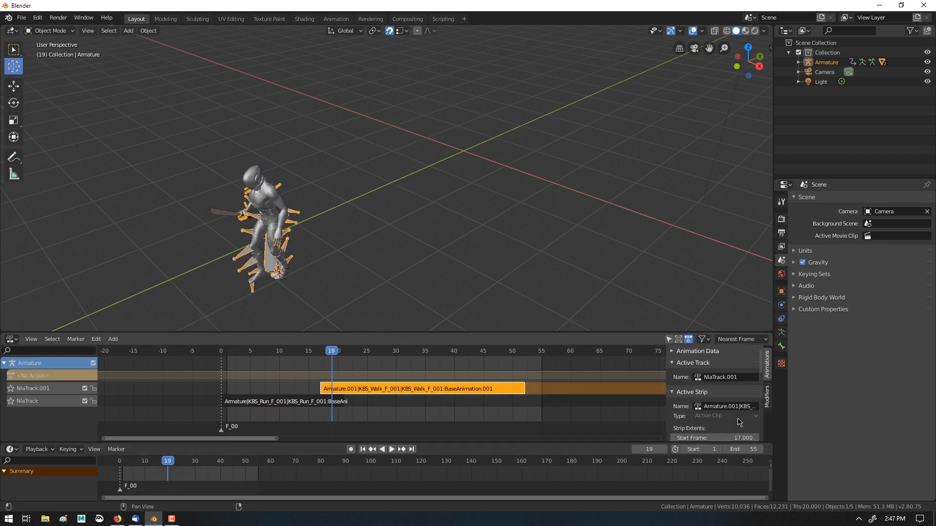
pyautogui.scroll(-3, 721, 389)
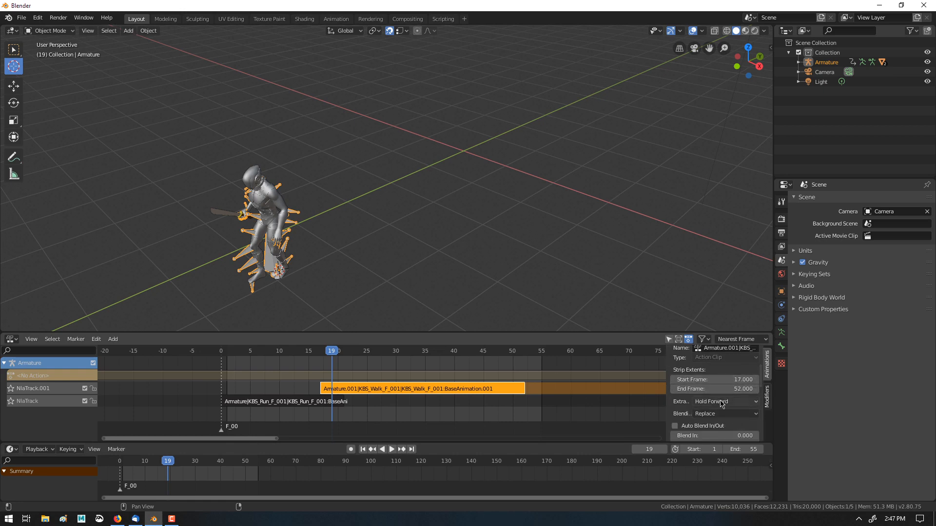
pyautogui.moveTo(715, 435); pyautogui.dragTo(734, 435)
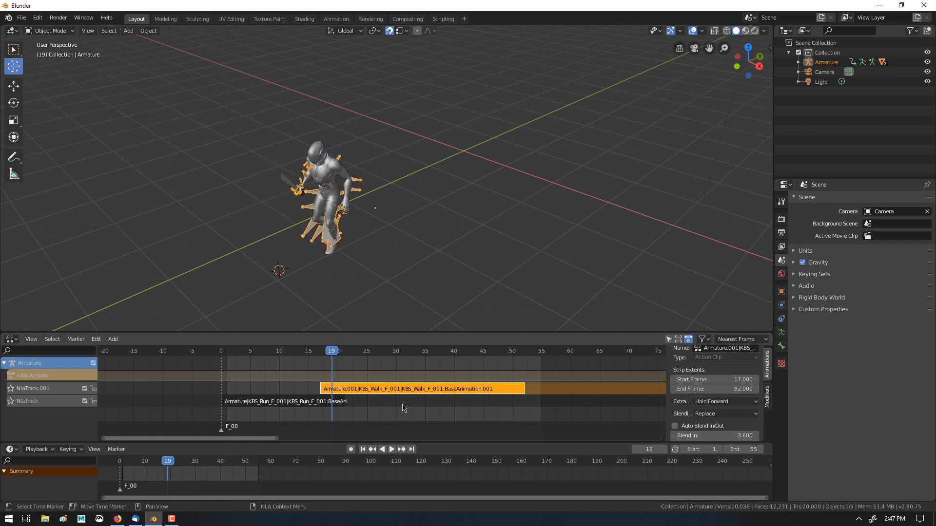
# Disable the NlaTrack.001 walk track and play the run strip alone, stopping on frame 21
pyautogui.moveTo(331, 358); pyautogui.dragTo(334, 379)
pyautogui.click(85, 389)
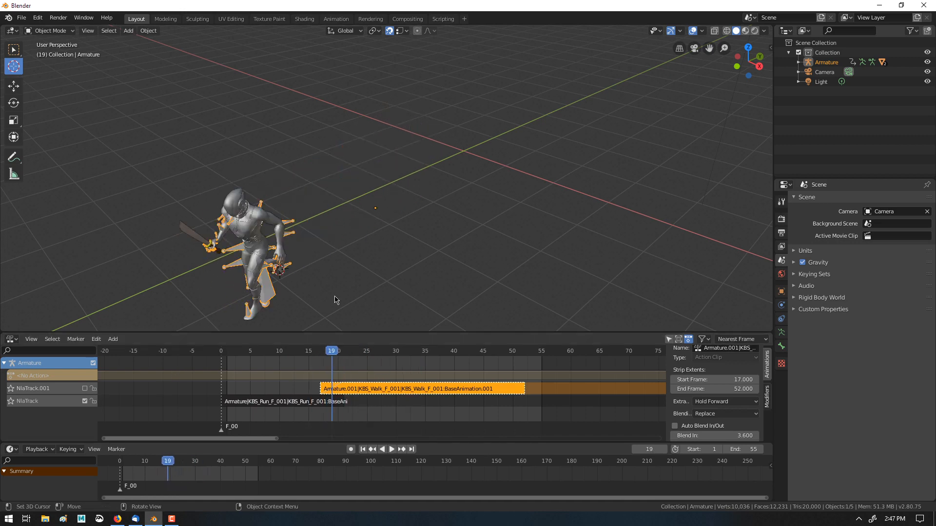
pyautogui.click(340, 362)
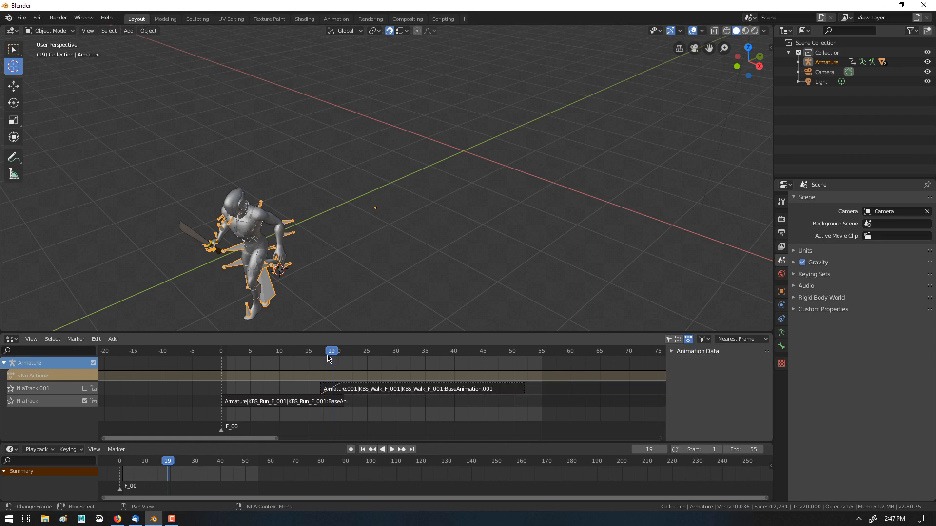
pyautogui.press('space')
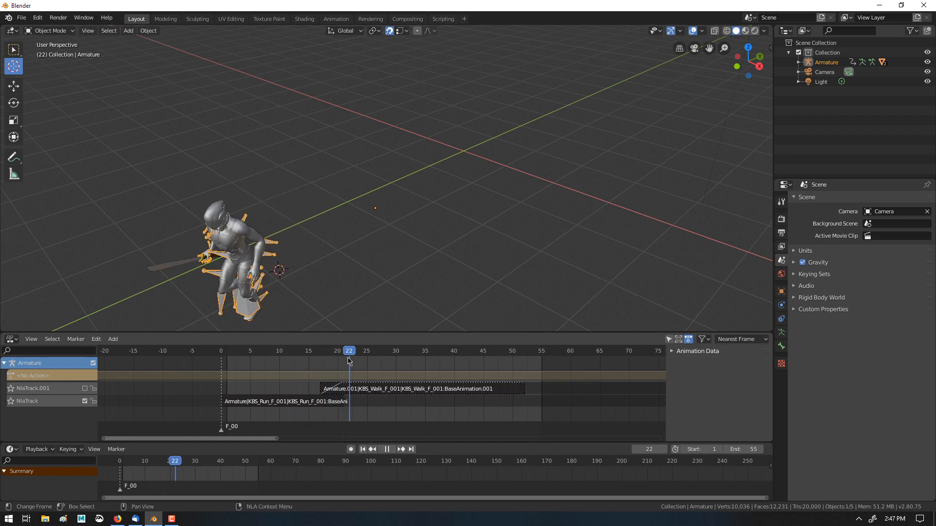
pyautogui.press('space')
# Snap the 3D cursor to the selected armature and place it at the running figure's root
pyautogui.moveTo(286, 298); pyautogui.dragTo(267, 276, button='middle')
pyautogui.rightClick(267, 276)
pyautogui.moveTo(267, 277)
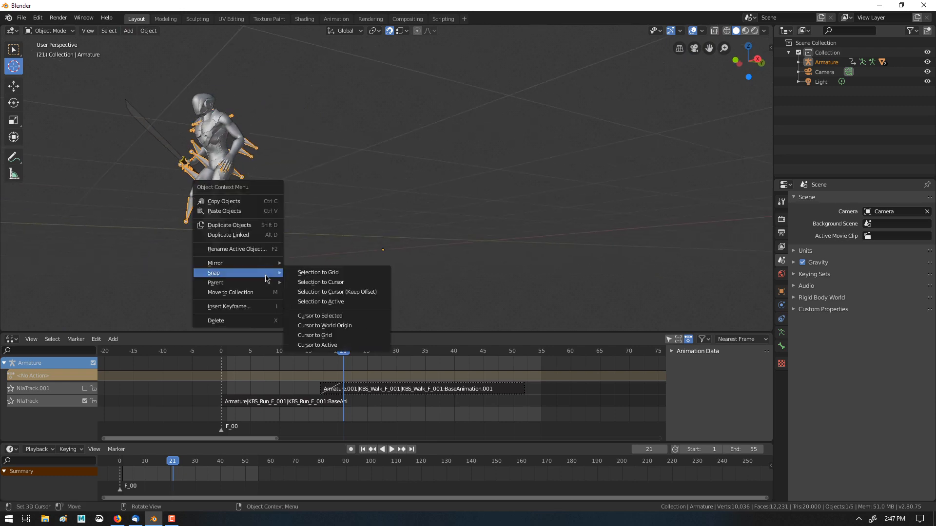
pyautogui.click(311, 317)
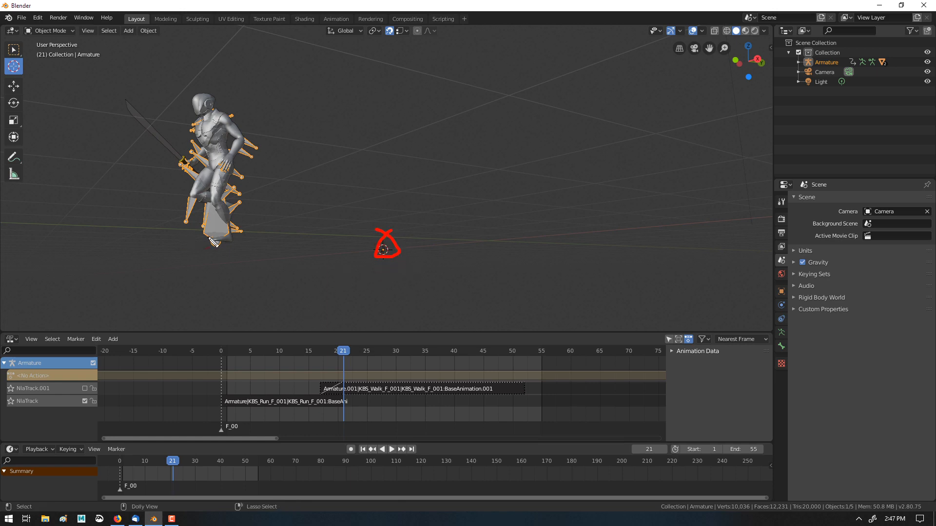
pyautogui.press('Escape')
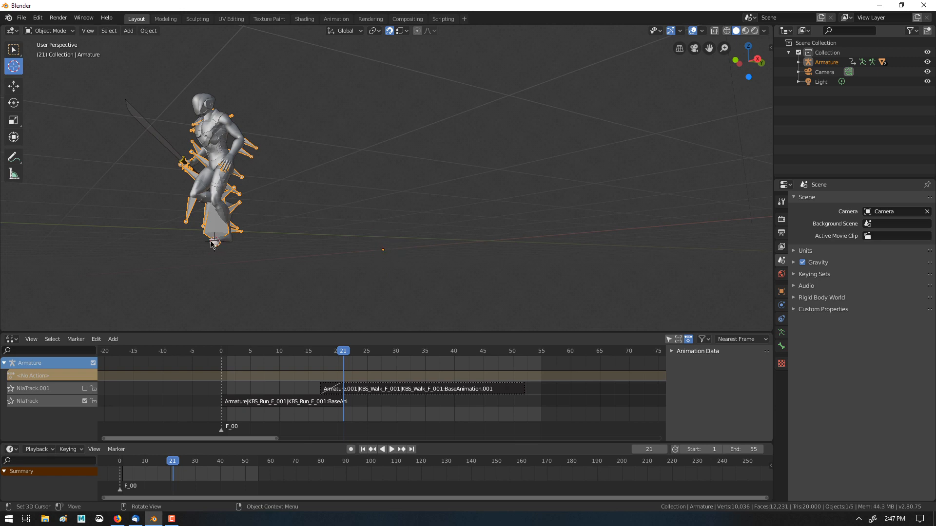
# Switch the armature to Pose Mode and select only its Root bone
pyautogui.press('Tab')
pyautogui.press('Tab')
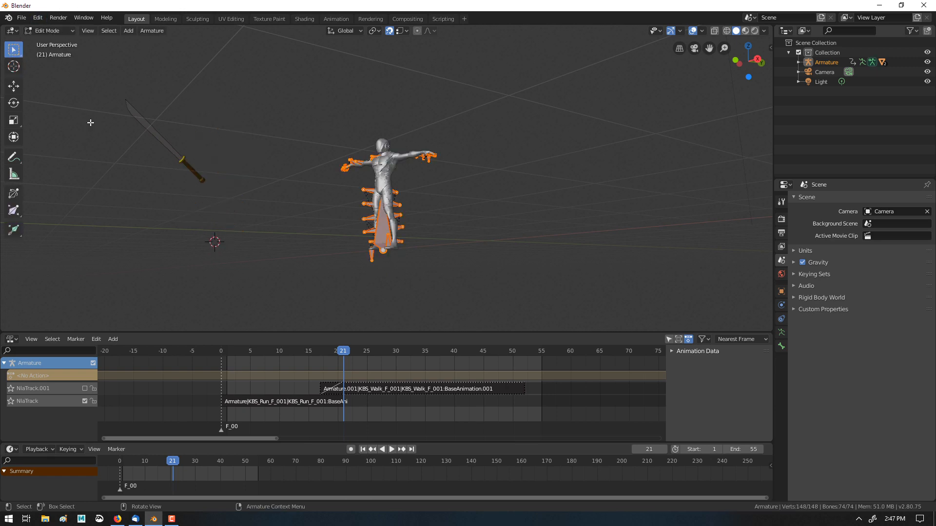
pyautogui.hotkey('ctrl', 'Tab')
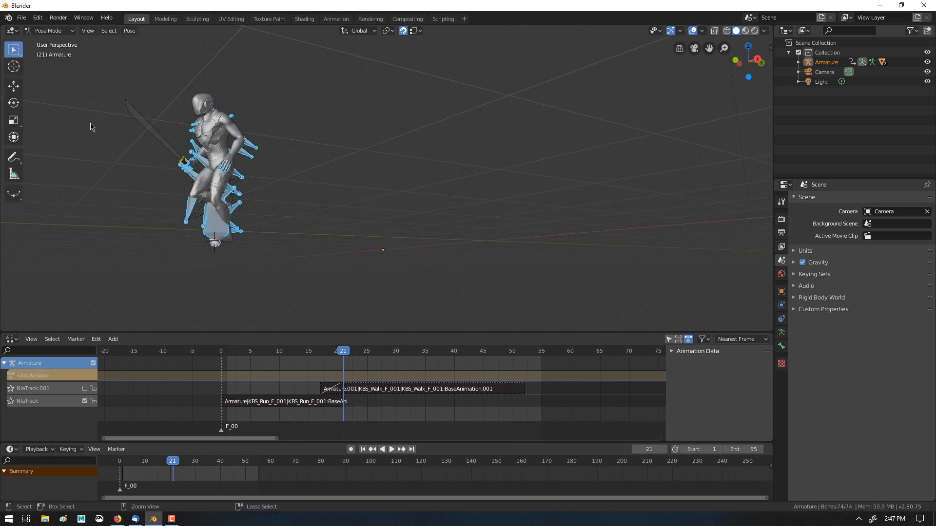
pyautogui.click(211, 241)
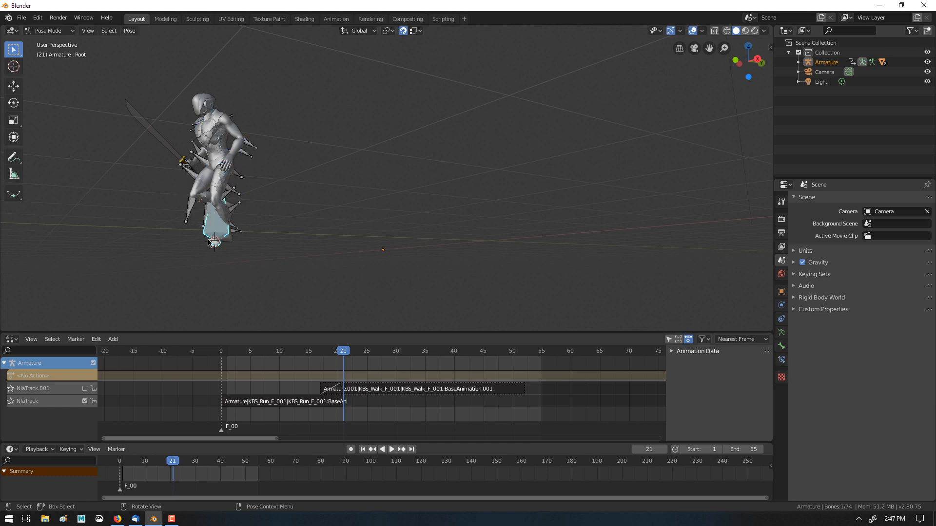
pyautogui.rightClick(203, 243)
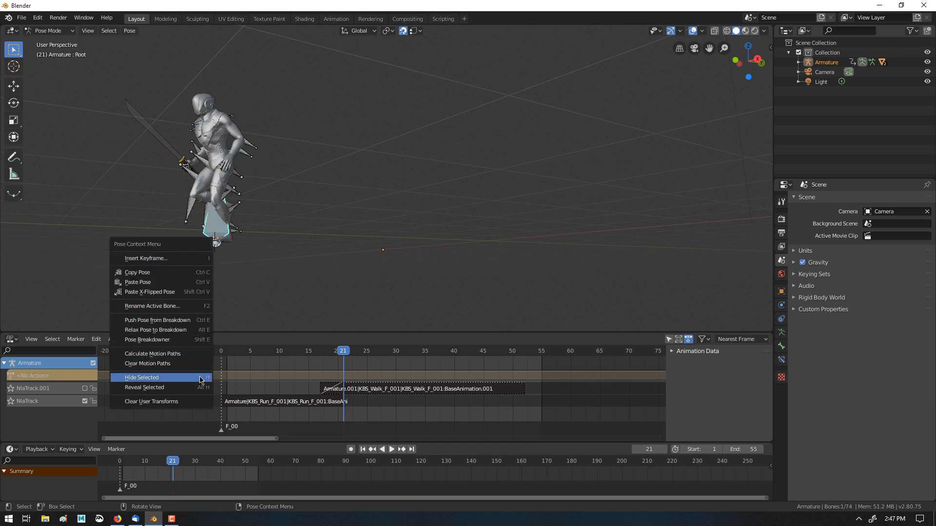
pyautogui.click(199, 271)
# Look through the Pose Mode commands for a way to snap the 3D cursor to the Root bone
pyautogui.moveTo(263, 254)
pyautogui.mouseDown(button='middle')
pyautogui.moveTo(330, 259)
pyautogui.moveTo(253, 259)
pyautogui.mouseUp(button='middle')
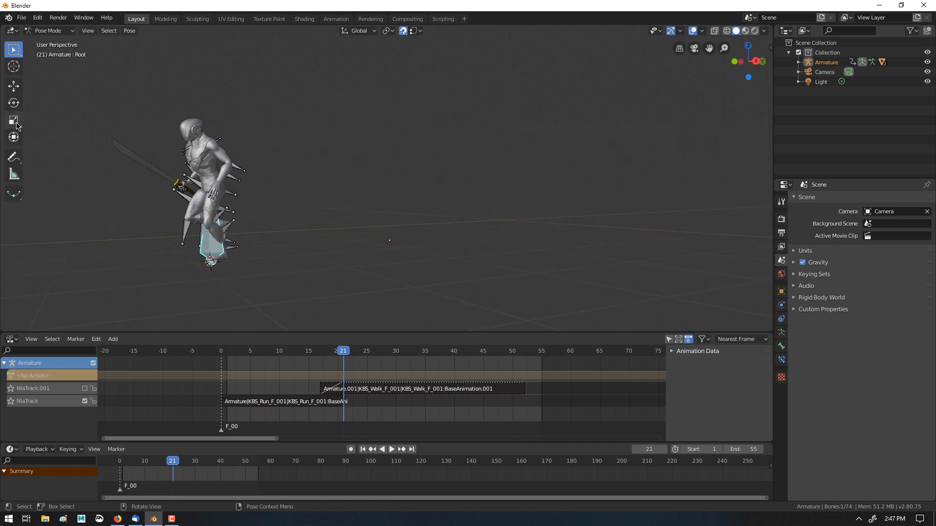
pyautogui.click(14, 66)
pyautogui.rightClick(373, 210)
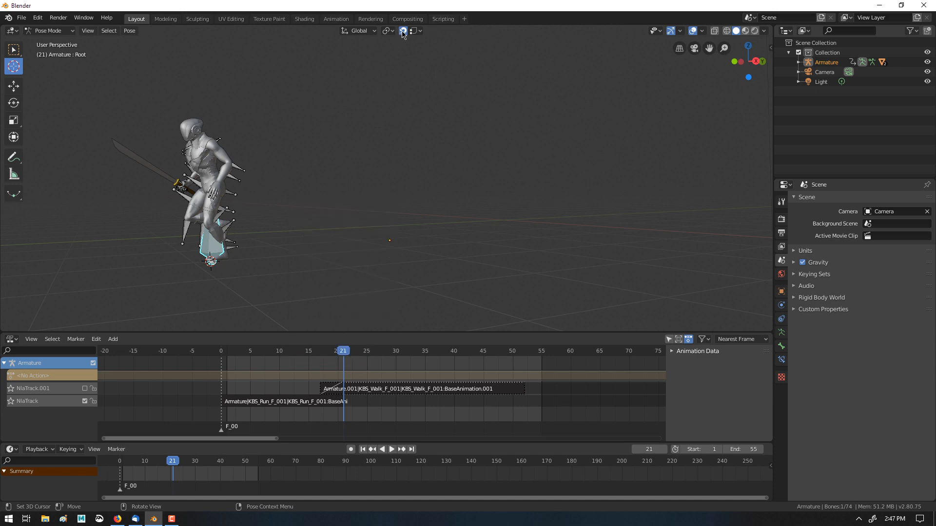
pyautogui.click(109, 32)
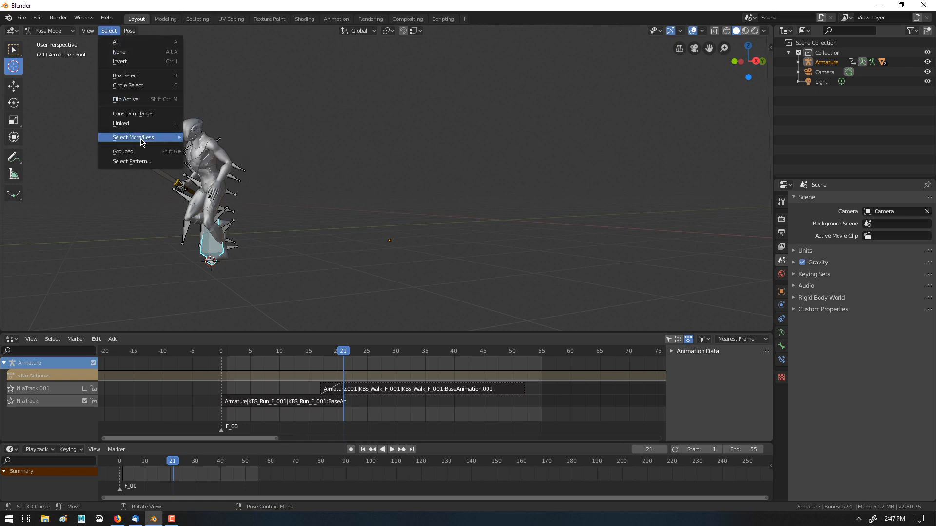
pyautogui.moveTo(91, 34)
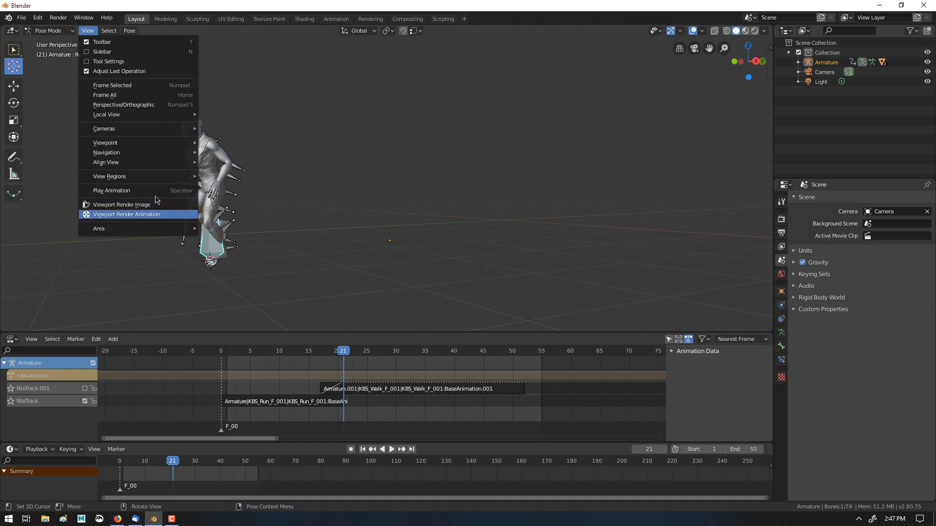
pyautogui.moveTo(129, 31)
pyautogui.moveTo(164, 43)
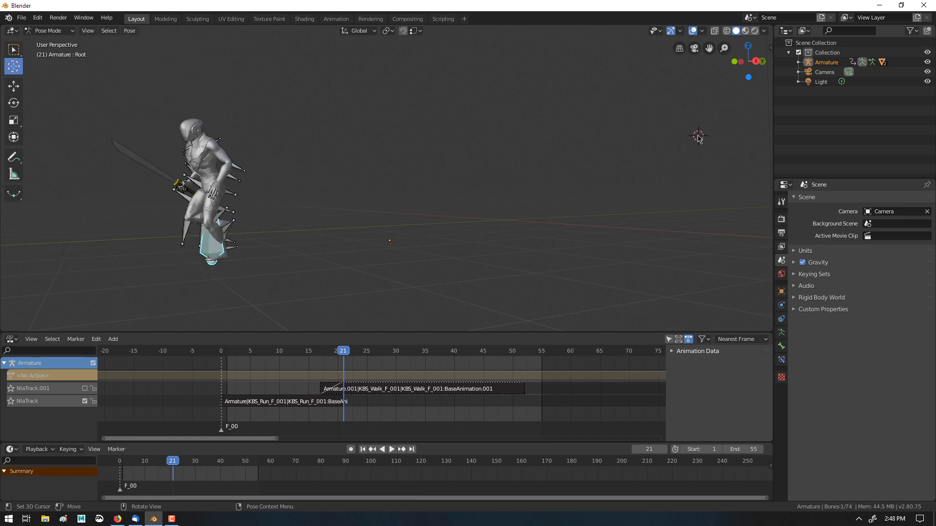
# Show the viewport sidebar and examine the Root bone's transform and the 3D cursor's location
pyautogui.press('n')
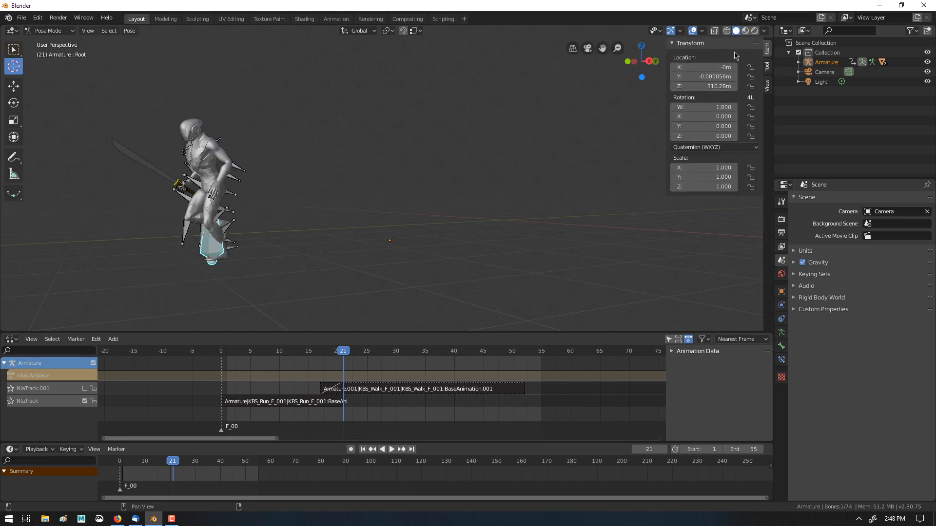
pyautogui.click(766, 66)
pyautogui.click(766, 85)
pyautogui.scroll(-2, 723, 317)
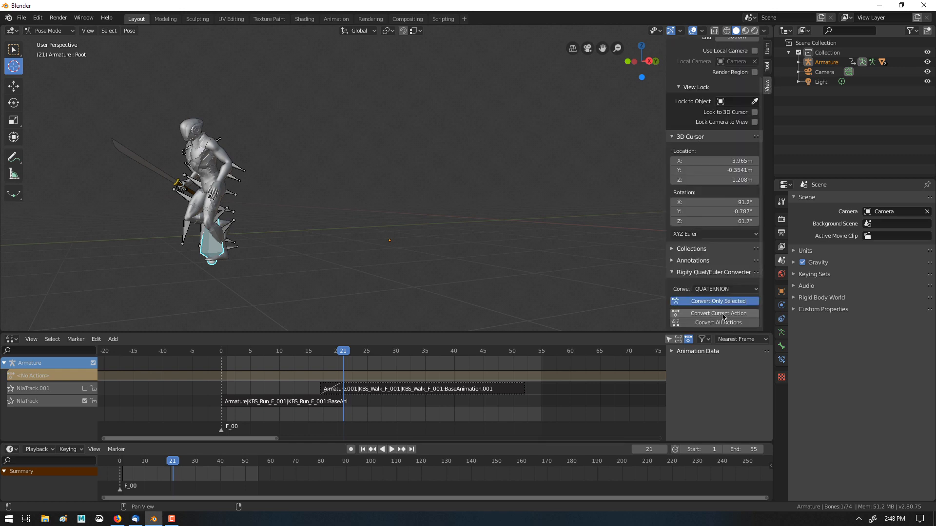
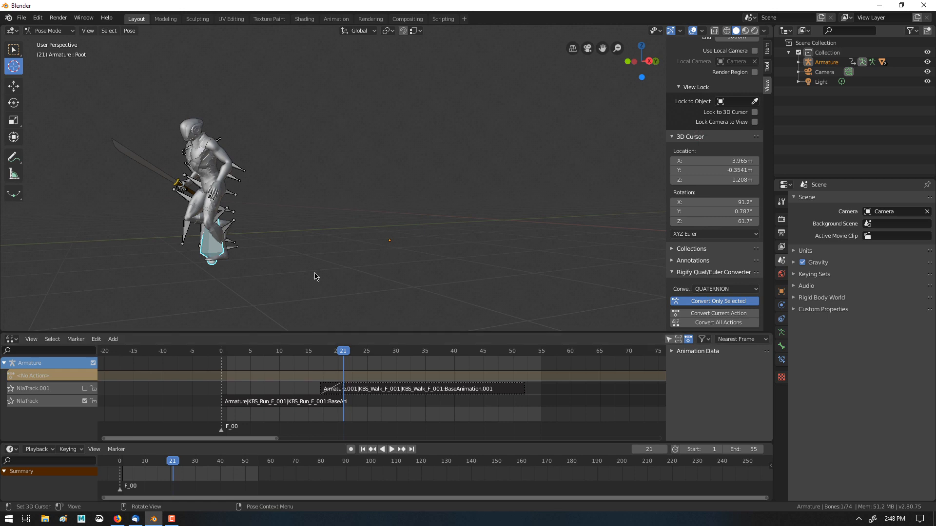
pyautogui.moveTo(387, 286); pyautogui.dragTo(476, 183, button='middle')
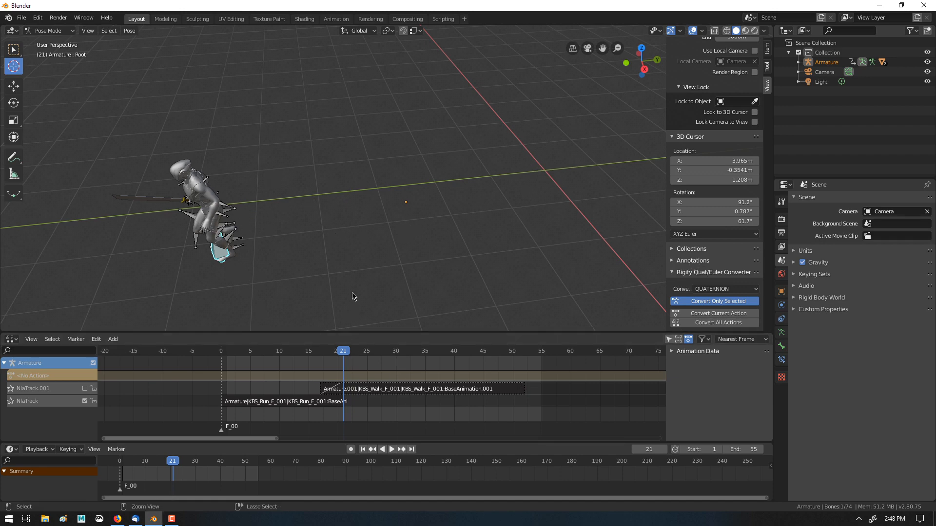
# Undo the pose mode, track and armature keying changes, back to tweak mode on the walk strip at frame 20
pyautogui.hotkey('ctrl', 'z')
pyautogui.hotkey('ctrl', 'z')
pyautogui.hotkey('ctrl', 'z')
pyautogui.hotkey('ctrl', 'z')
pyautogui.hotkey('ctrl', 'z')
pyautogui.hotkey('ctrl', 'z')
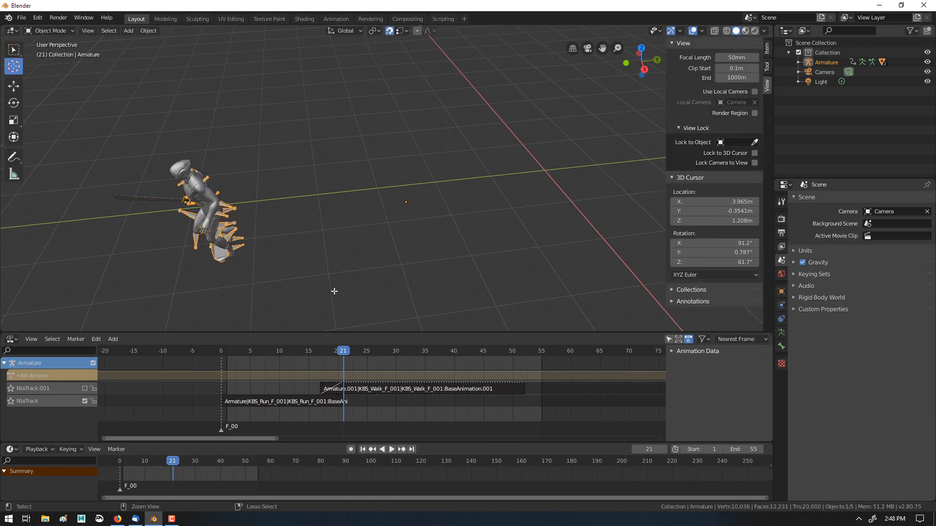
pyautogui.hotkey('ctrl', 'z')
pyautogui.hotkey('ctrl', 'z')
pyautogui.hotkey('ctrl', 'z')
pyautogui.hotkey('ctrl', 'z')
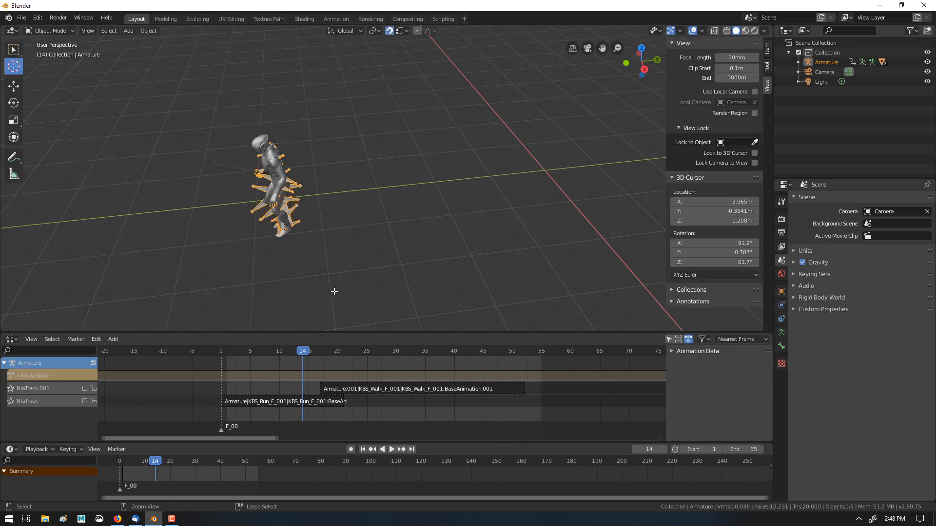
pyautogui.hotkey('ctrl', 'z')
pyautogui.hotkey('ctrl', 'z')
pyautogui.hotkey('ctrl', 'z')
pyautogui.hotkey('ctrl', 'z')
pyautogui.hotkey('ctrl', 'z')
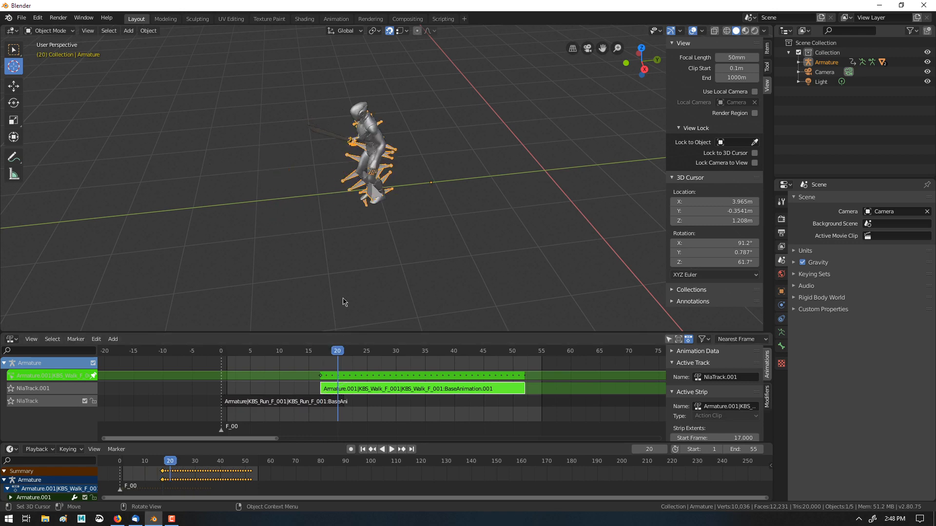
# Play and scrub the walk strip in tweak mode up to frame 38, examining the armature's position from another angle
pyautogui.moveTo(337, 350)
pyautogui.mouseDown()
pyautogui.moveTo(302, 350)
pyautogui.moveTo(341, 346)
pyautogui.mouseUp()
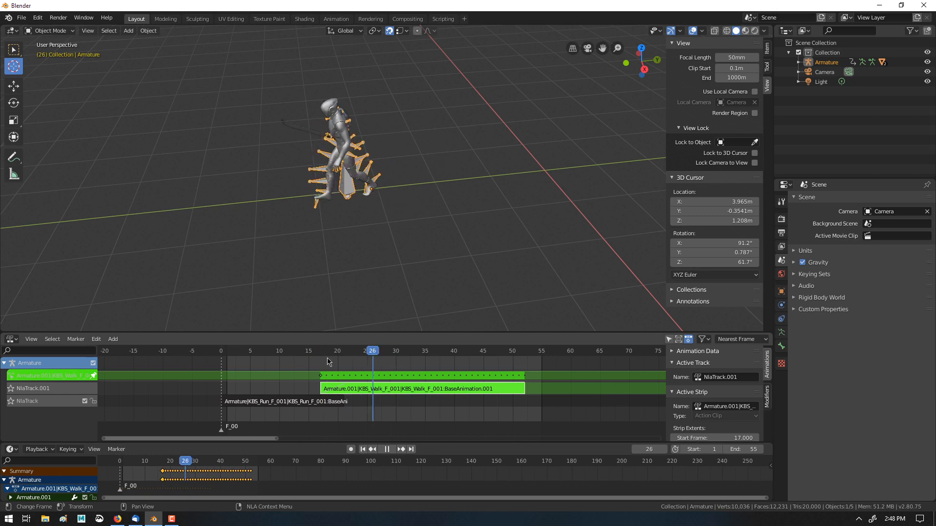
pyautogui.press('Escape')
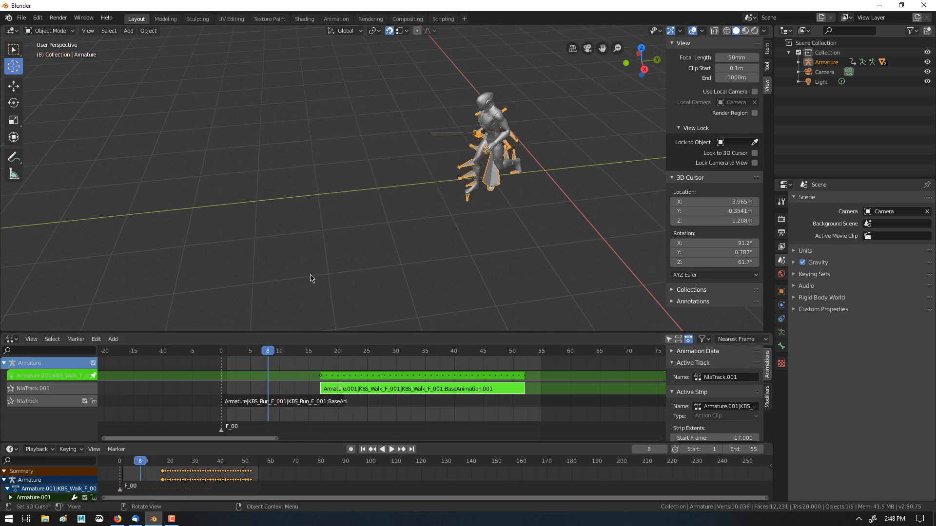
pyautogui.moveTo(260, 357); pyautogui.dragTo(443, 351)
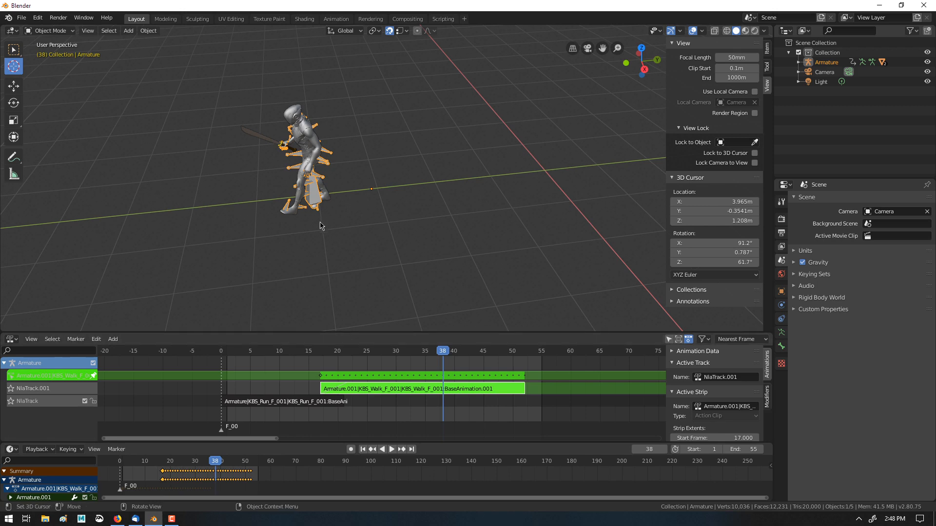
pyautogui.hotkey('ctrl', '2')
pyautogui.moveTo(547, 167)
pyautogui.mouseDown()
pyautogui.moveTo(467, 249)
pyautogui.moveTo(340, 286)
pyautogui.moveTo(462, 270)
pyautogui.mouseUp()
pyautogui.moveTo(554, 246)
pyautogui.mouseDown(button='middle')
pyautogui.moveTo(472, 240)
pyautogui.moveTo(534, 200)
pyautogui.moveTo(577, 198)
pyautogui.moveTo(568, 219)
pyautogui.moveTo(545, 230)
pyautogui.mouseUp(button='middle')
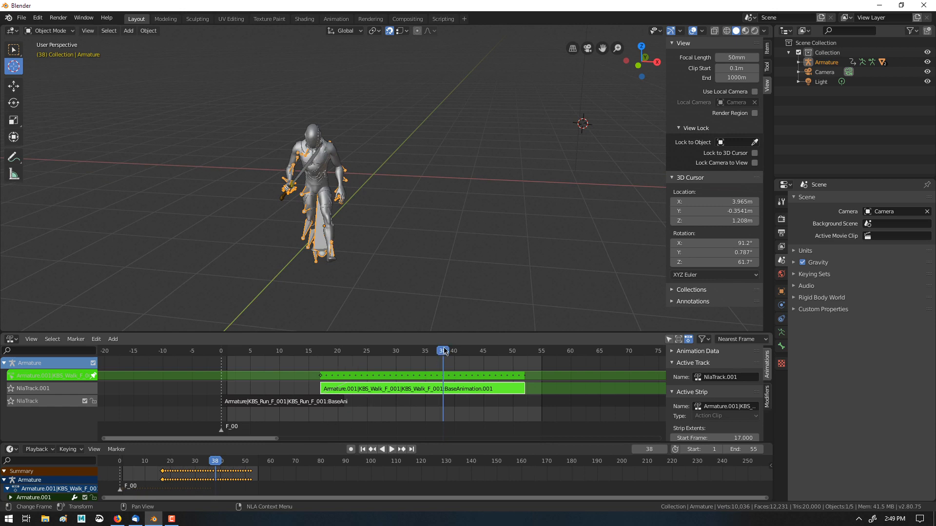
# Leave tweak mode at frame 1 and place the 3D cursor at the armature's base, about X 0.06, Y -0.23, Z 0.15 m
pyautogui.moveTo(444, 351); pyautogui.dragTo(227, 359)
pyautogui.press('Tab')
pyautogui.moveTo(384, 176); pyautogui.dragTo(461, 182, button='middle')
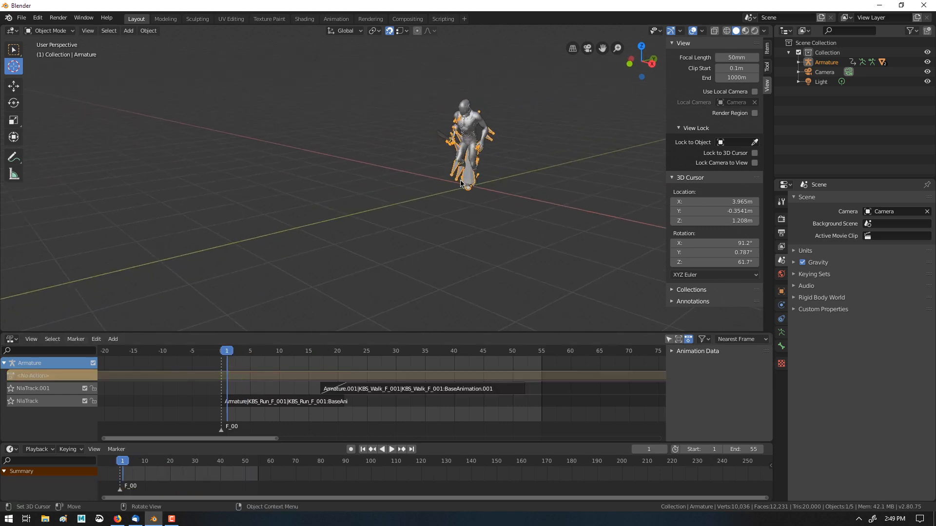
pyautogui.click(467, 184)
pyautogui.hotkey('ctrl', 'z')
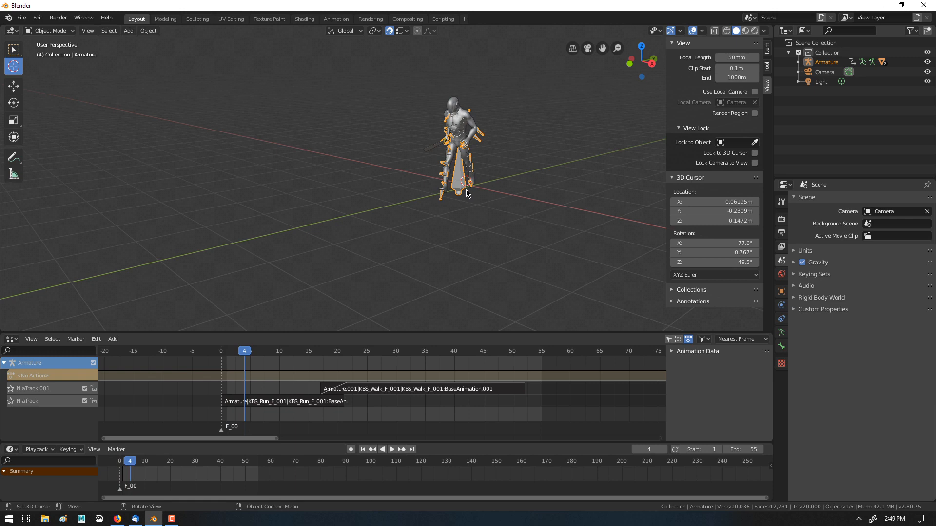
# Set the armature's Z rotation to 0° in its object transform, keeping the 90° X rotation
pyautogui.click(18, 102)
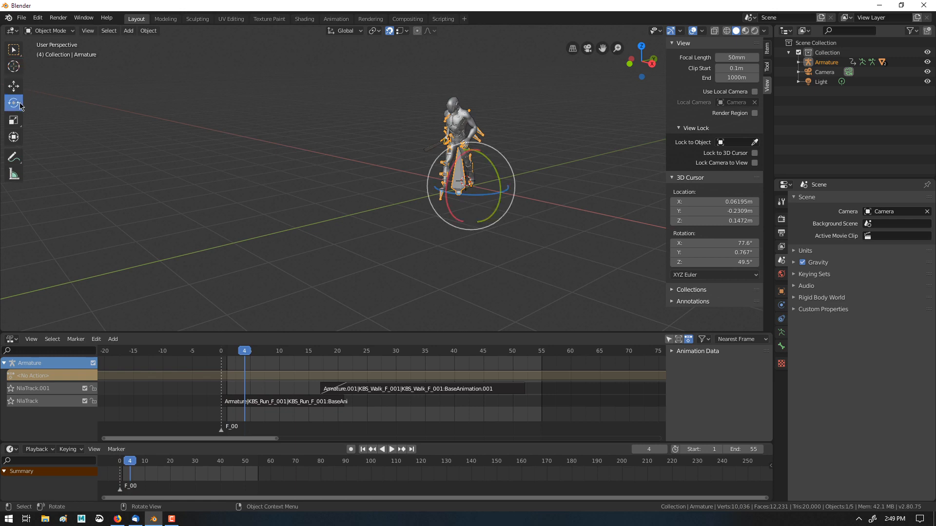
pyautogui.click(767, 49)
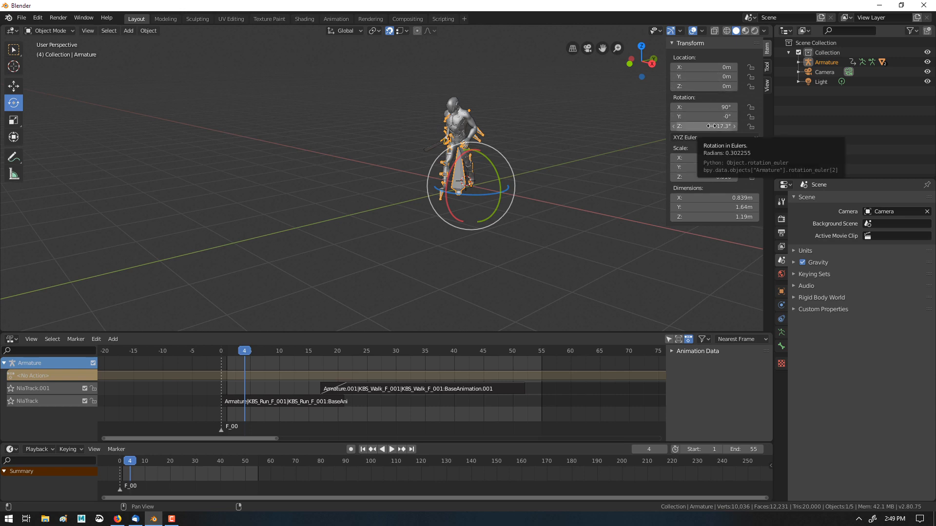
pyautogui.press('BackSpace')
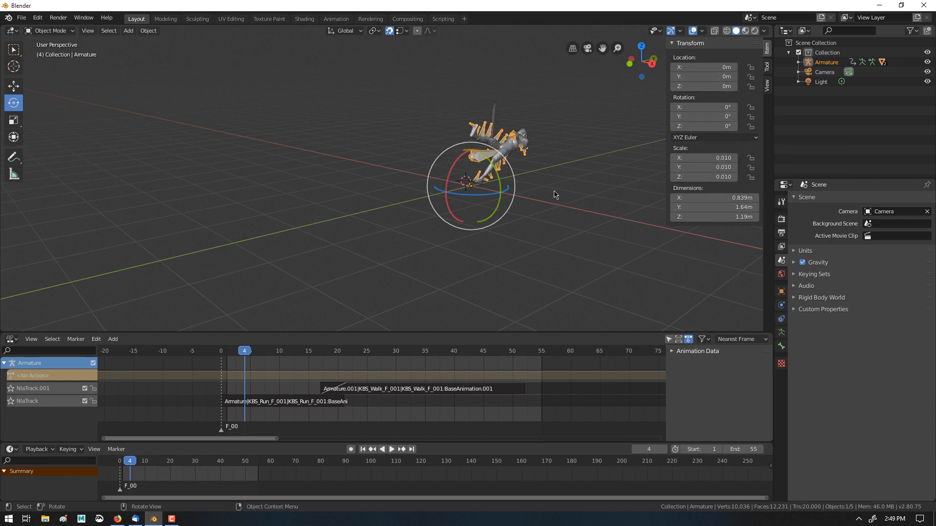
pyautogui.hotkey('ctrl', 'z')
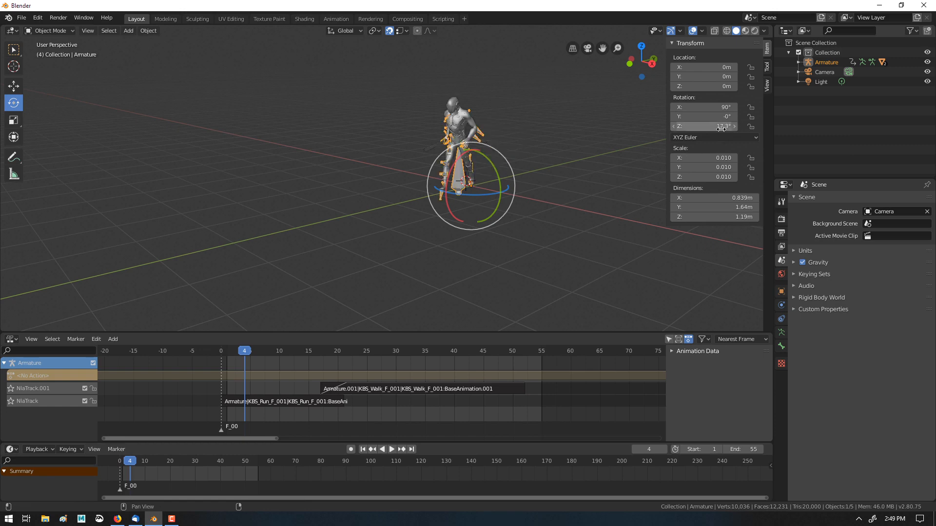
pyautogui.click(705, 126)
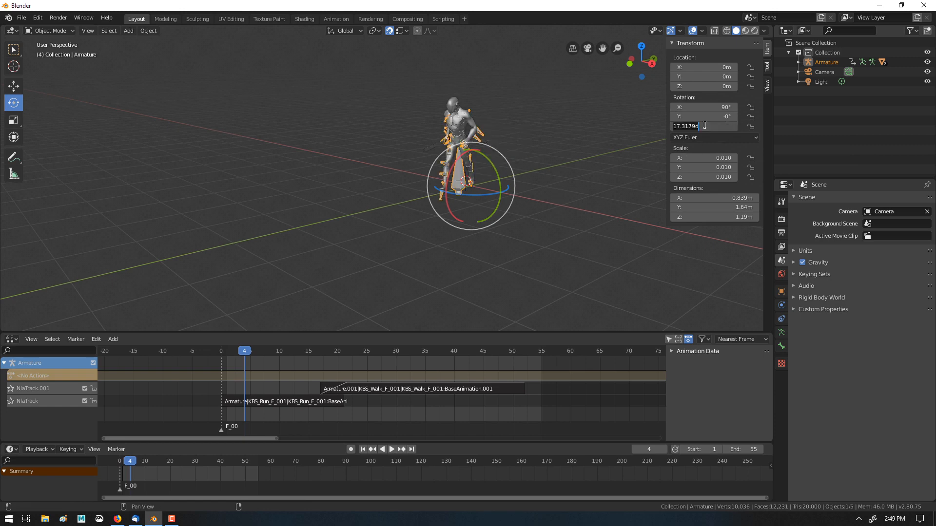
pyautogui.write('0')
pyautogui.press('Return')
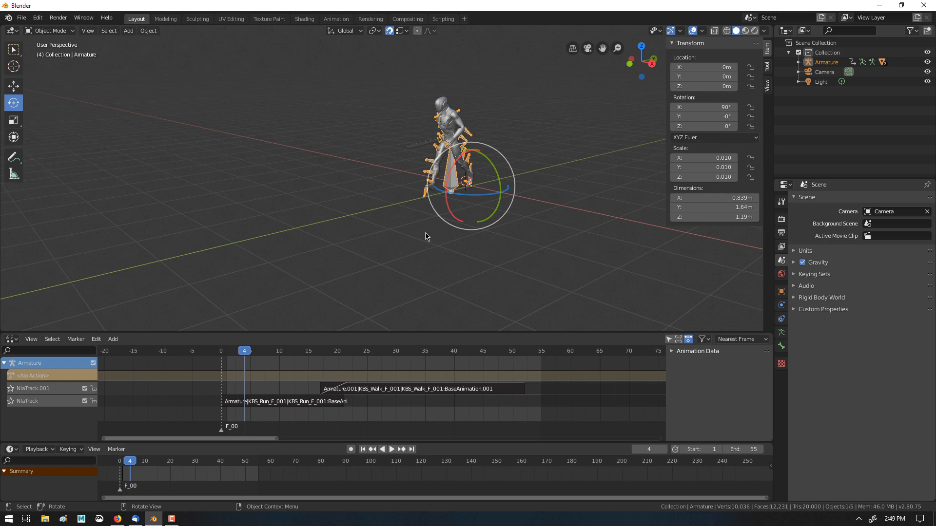
# Play and scrub the run and walk strips with the armature selected, examining the transition between the two actions
pyautogui.press('space')
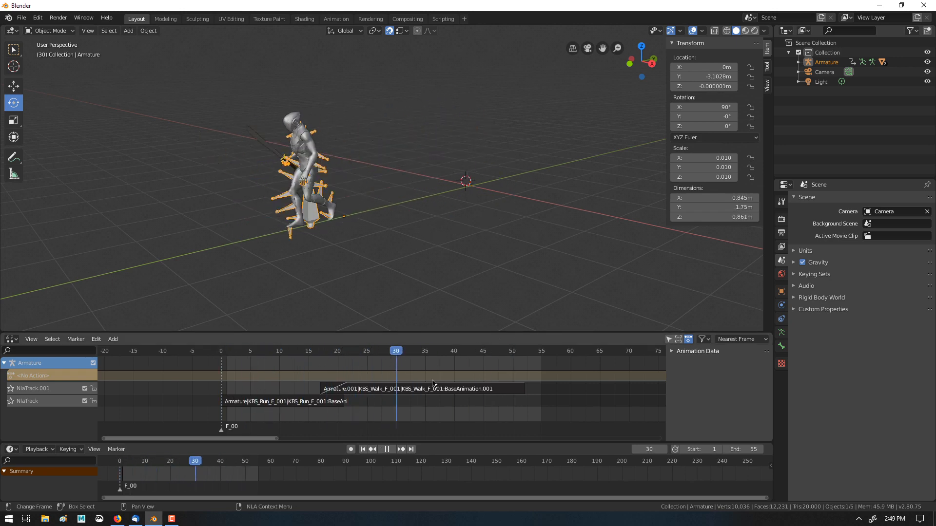
pyautogui.press('space')
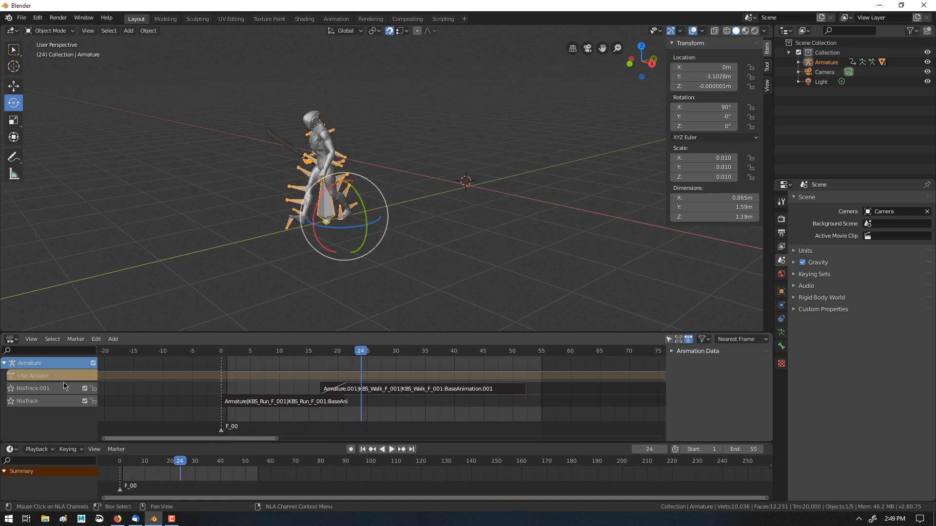
pyautogui.click(93, 81)
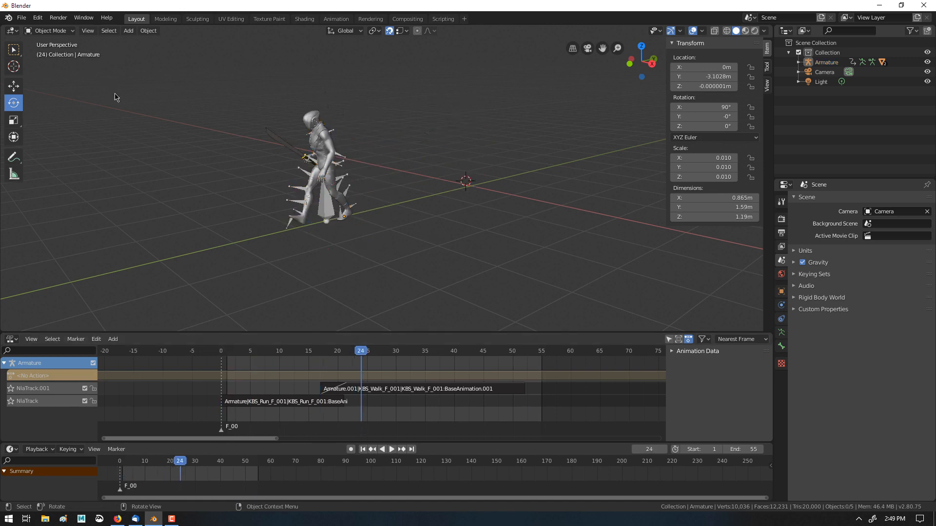
pyautogui.click(325, 224)
pyautogui.press('space')
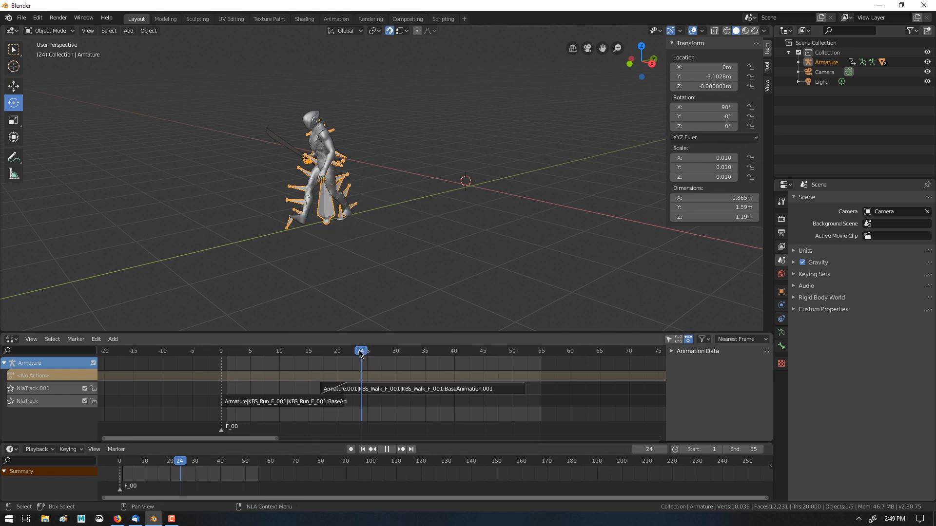
pyautogui.moveTo(359, 352); pyautogui.dragTo(366, 386)
# Select both the run and walk strips, play to frame 37 and show the armature's animation data settings
pyautogui.moveTo(392, 408); pyautogui.dragTo(272, 364)
pyautogui.press('space')
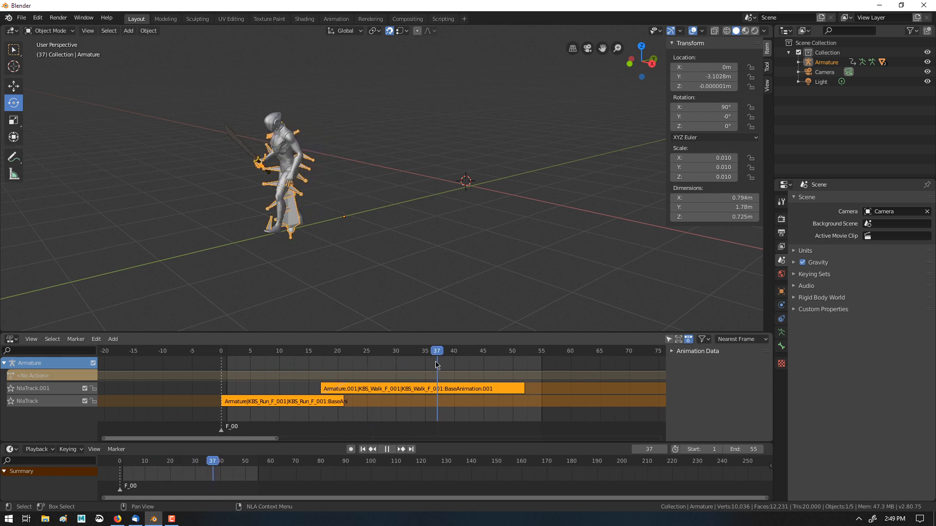
pyautogui.press('space')
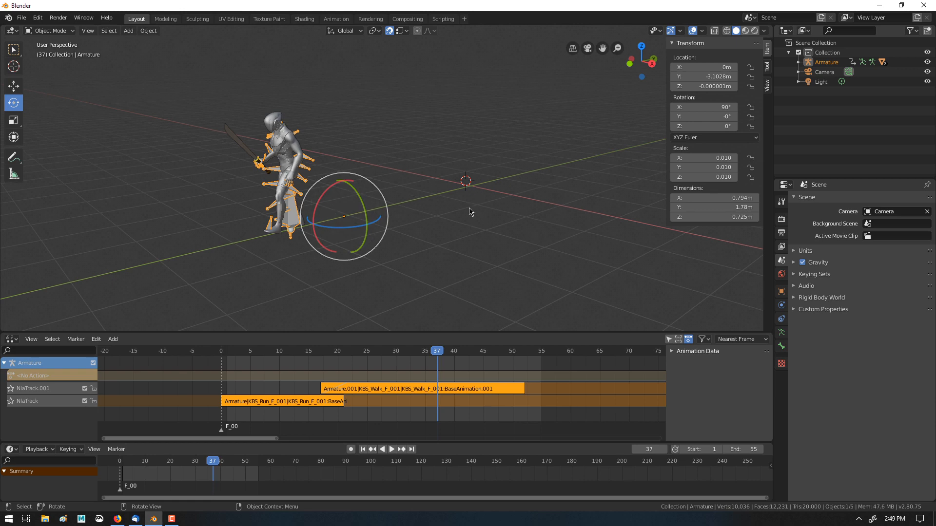
pyautogui.click(672, 352)
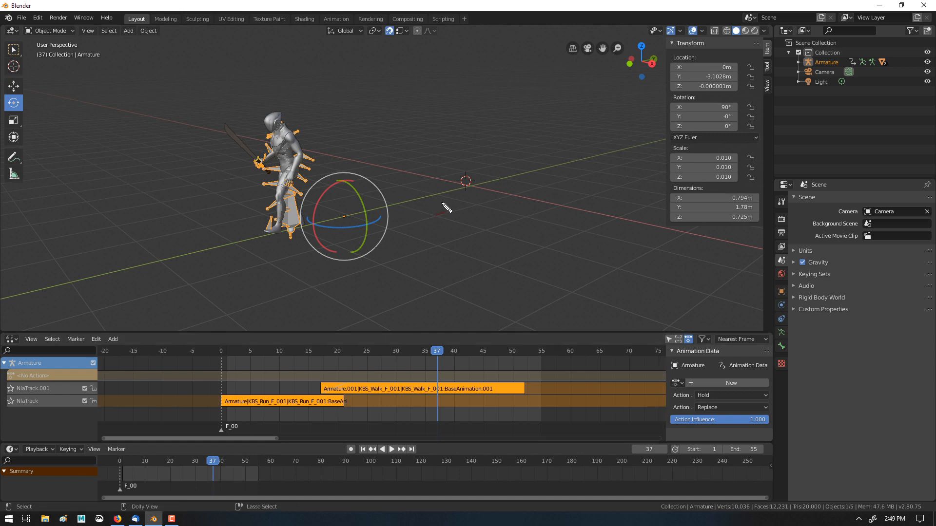
pyautogui.moveTo(330, 371)
pyautogui.mouseDown()
pyautogui.moveTo(282, 403)
pyautogui.moveTo(354, 351)
pyautogui.mouseUp()
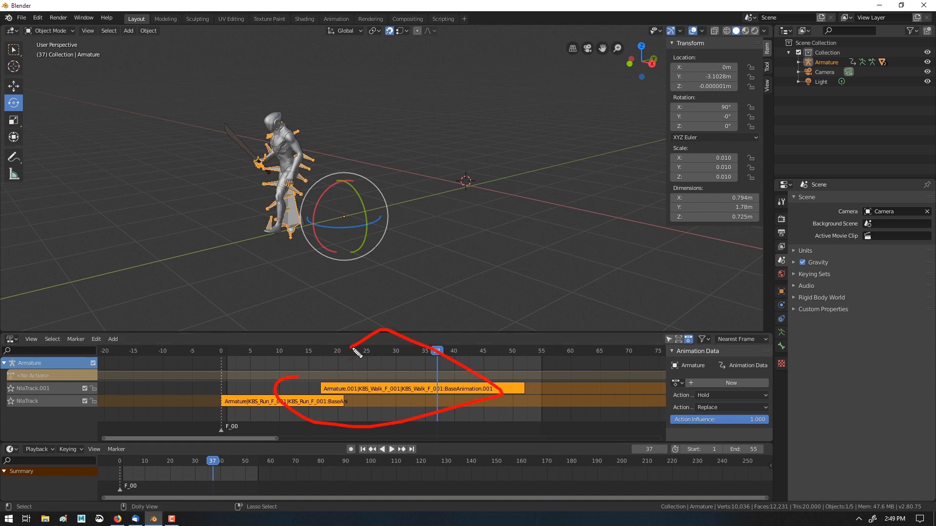
pyautogui.press('Escape')
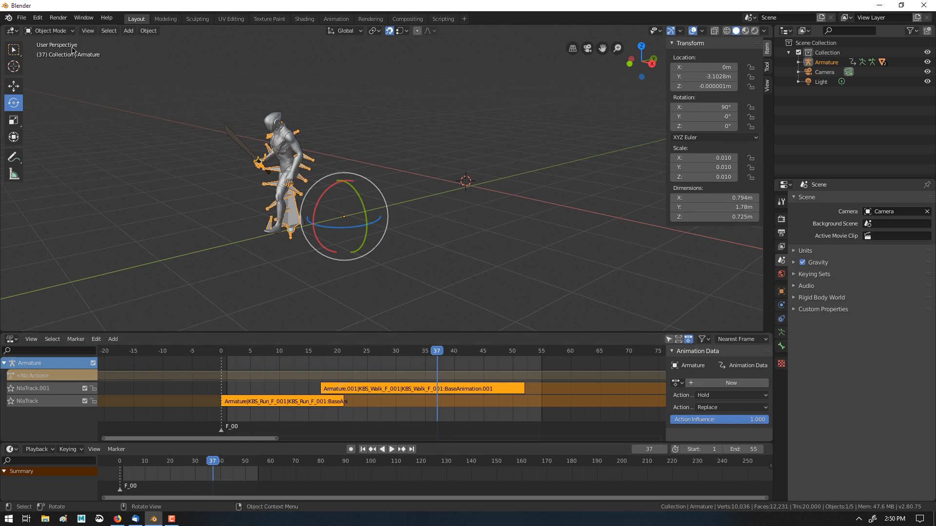
# Switch the armature to Pose Mode and open the Bake Action settings for its bones
pyautogui.hotkey('ctrl', 'Tab')
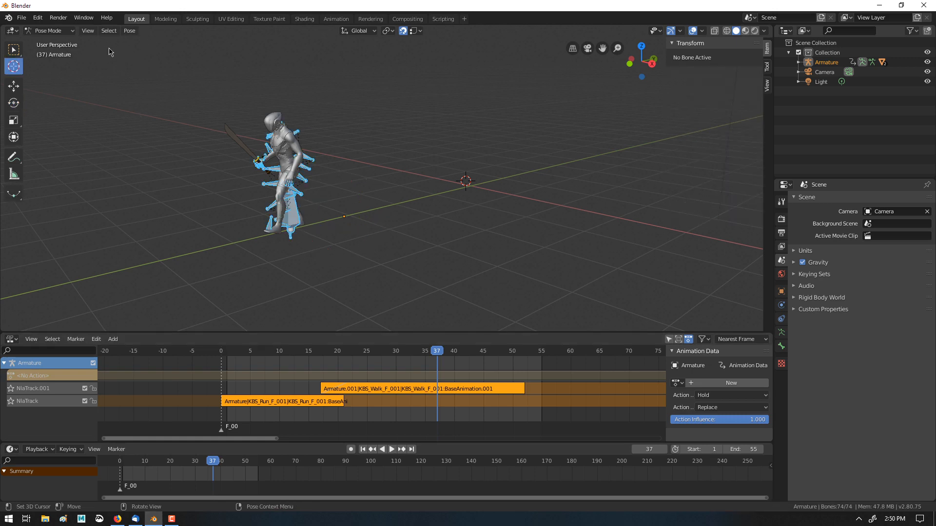
pyautogui.click(68, 31)
pyautogui.click(129, 30)
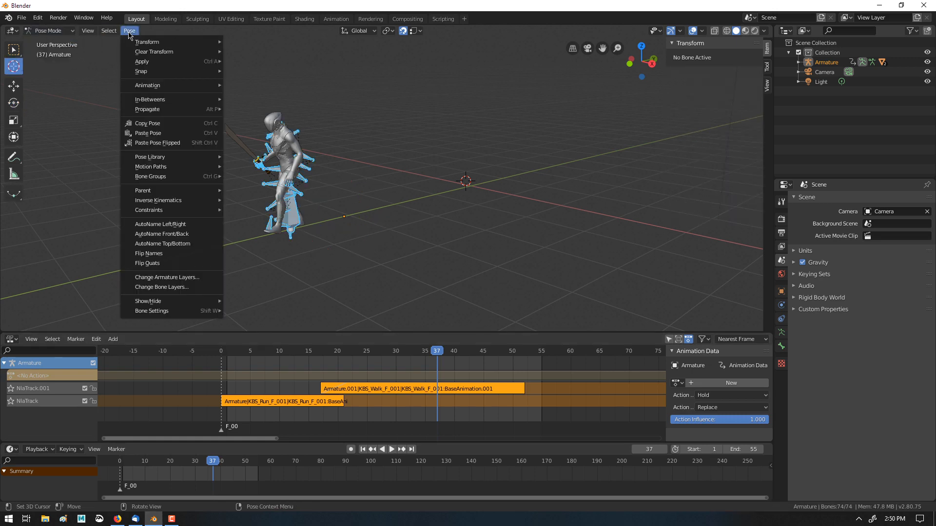
pyautogui.moveTo(177, 86)
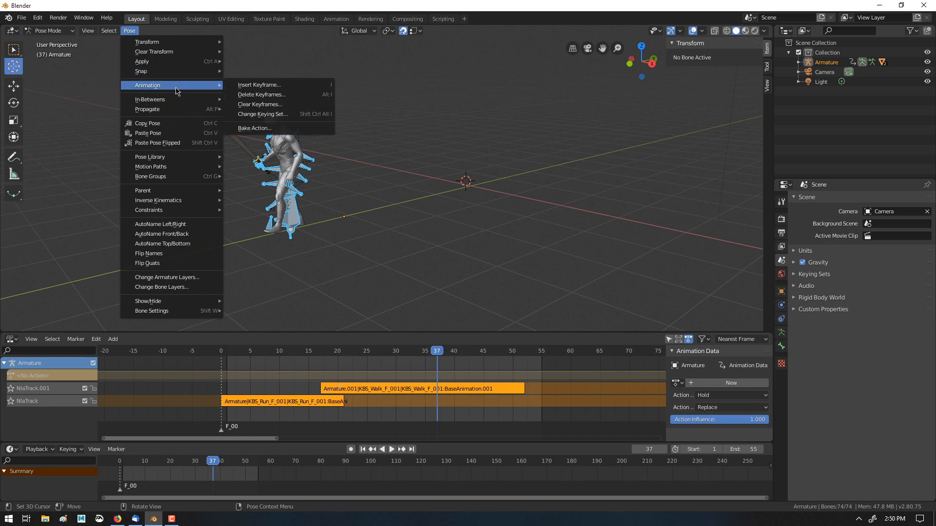
pyautogui.click(271, 128)
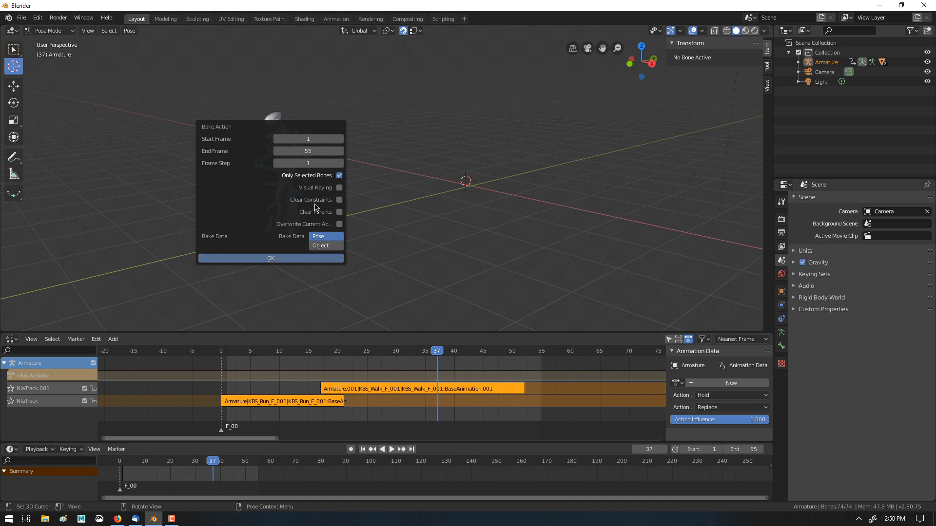
# Bake the combined strips into a pose action over frames 1 to 55 with Only Selected Bones turned off
pyautogui.click(337, 175)
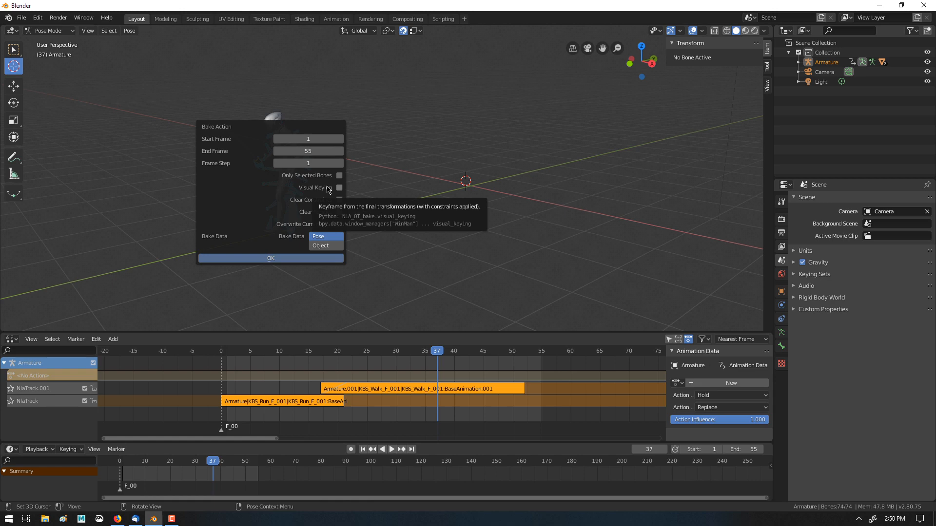
pyautogui.click(338, 190)
pyautogui.click(338, 190)
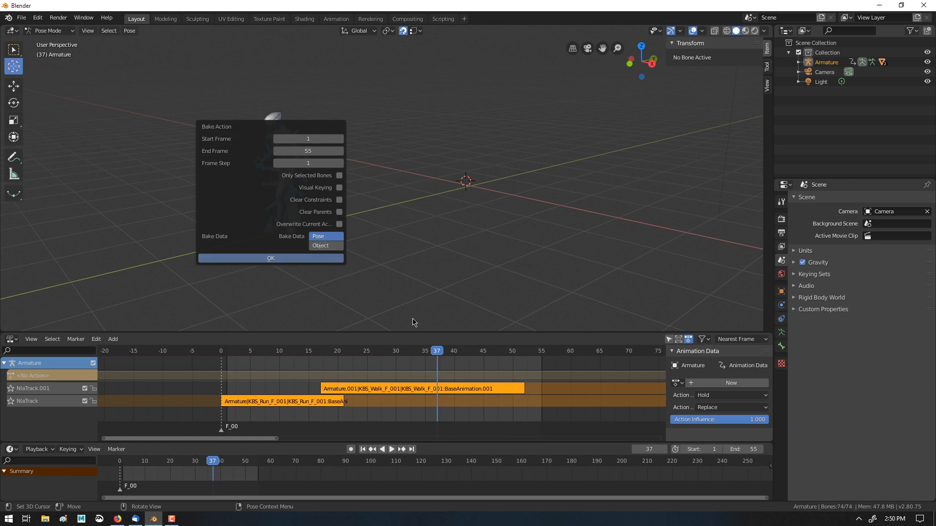
pyautogui.moveTo(325, 380); pyautogui.dragTo(329, 394)
pyautogui.moveTo(483, 222); pyautogui.dragTo(340, 282)
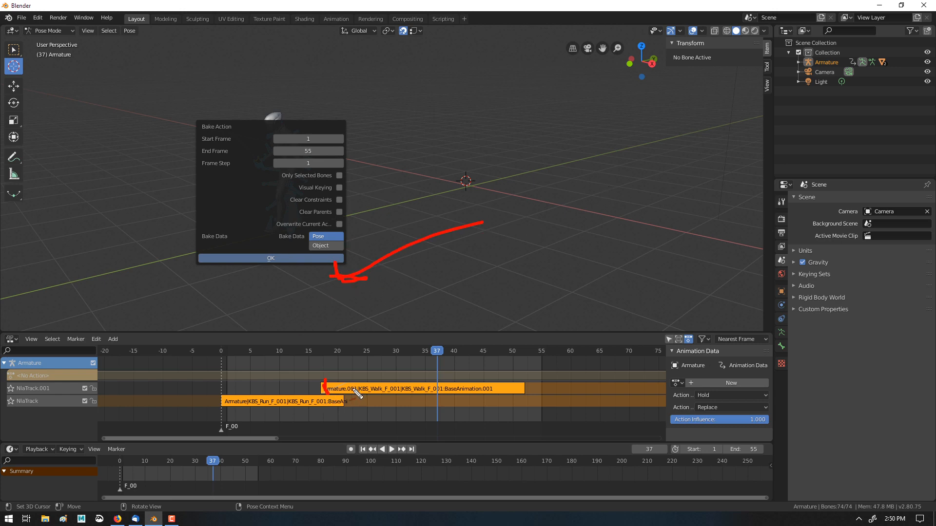
pyautogui.moveTo(324, 350)
pyautogui.mouseDown()
pyautogui.moveTo(336, 376)
pyautogui.moveTo(460, 285)
pyautogui.mouseUp()
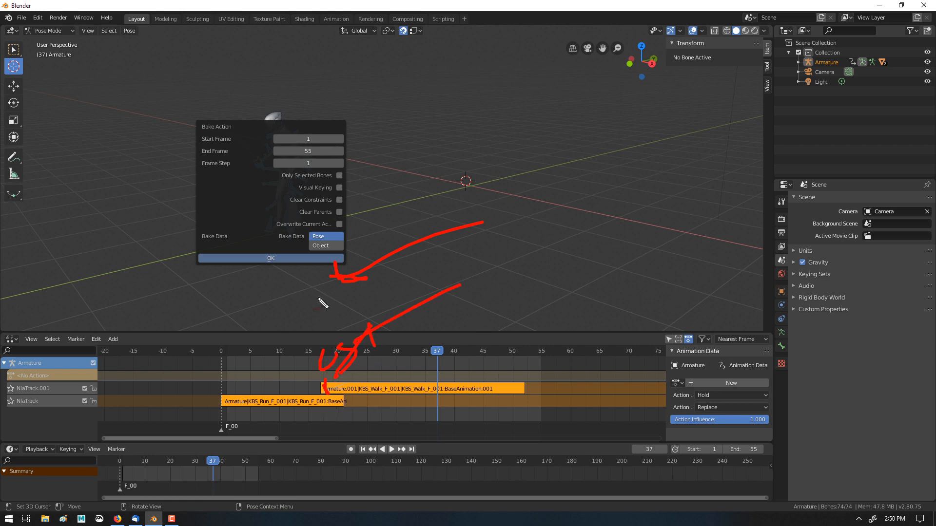
pyautogui.moveTo(340, 247)
pyautogui.mouseDown()
pyautogui.moveTo(306, 246)
pyautogui.moveTo(345, 252)
pyautogui.mouseUp()
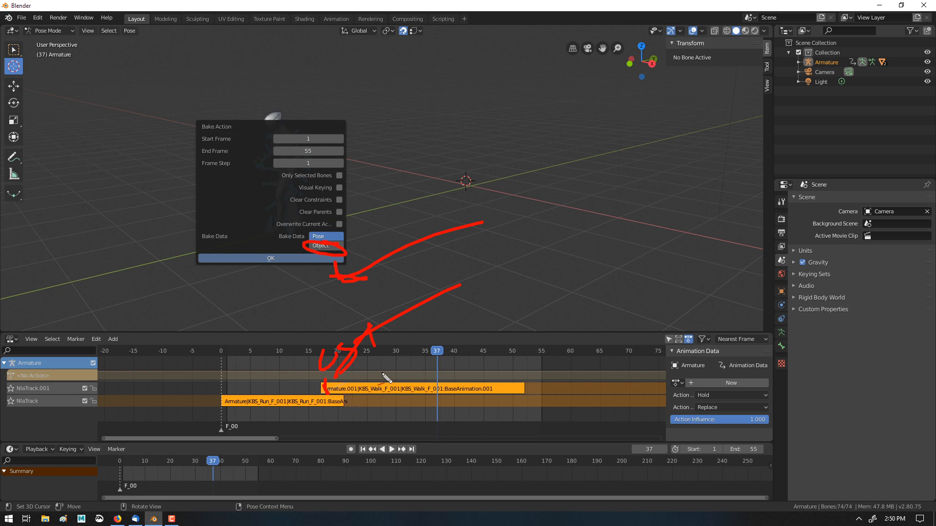
pyautogui.moveTo(317, 233)
pyautogui.mouseDown()
pyautogui.moveTo(335, 244)
pyautogui.moveTo(344, 238)
pyautogui.mouseUp()
pyautogui.press('Escape')
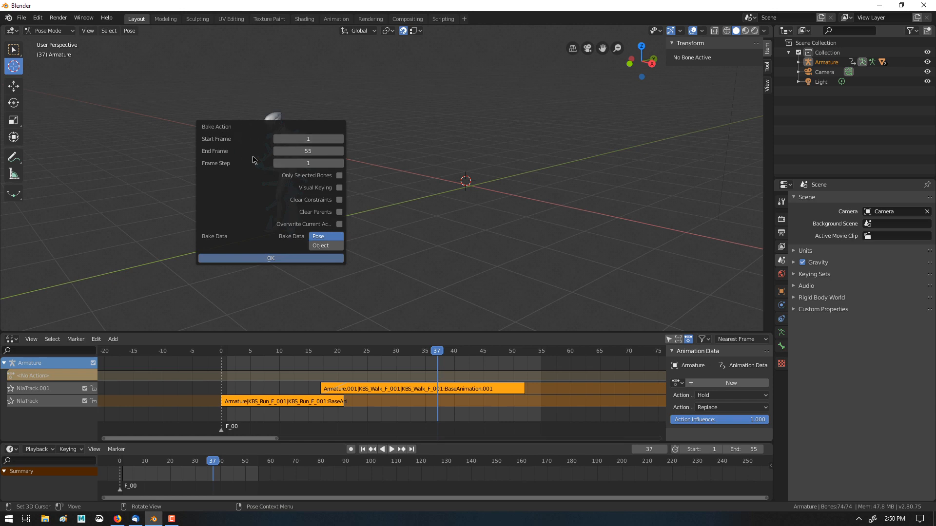
pyautogui.click(316, 260)
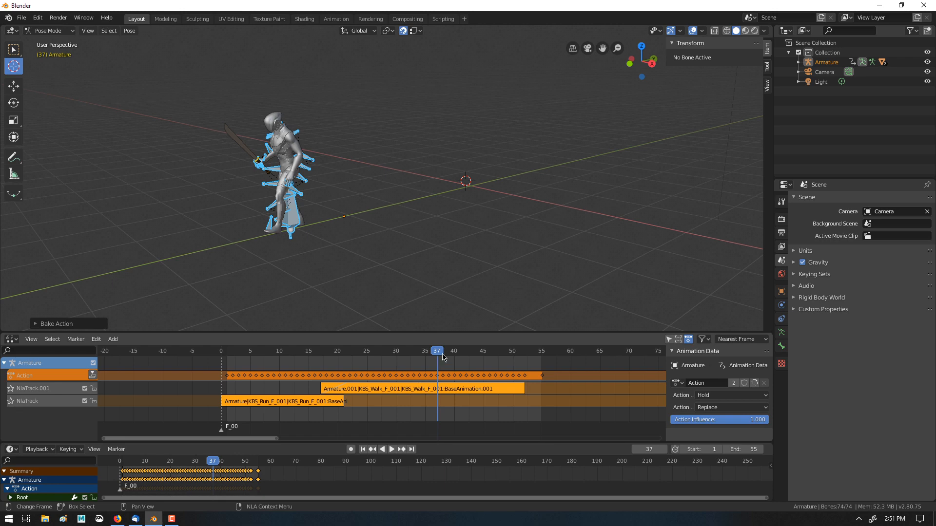
# Mute both NLA tracks and scrub back to frame 1, examining the baked action's motion on its own
pyautogui.moveTo(442, 357); pyautogui.dragTo(419, 357)
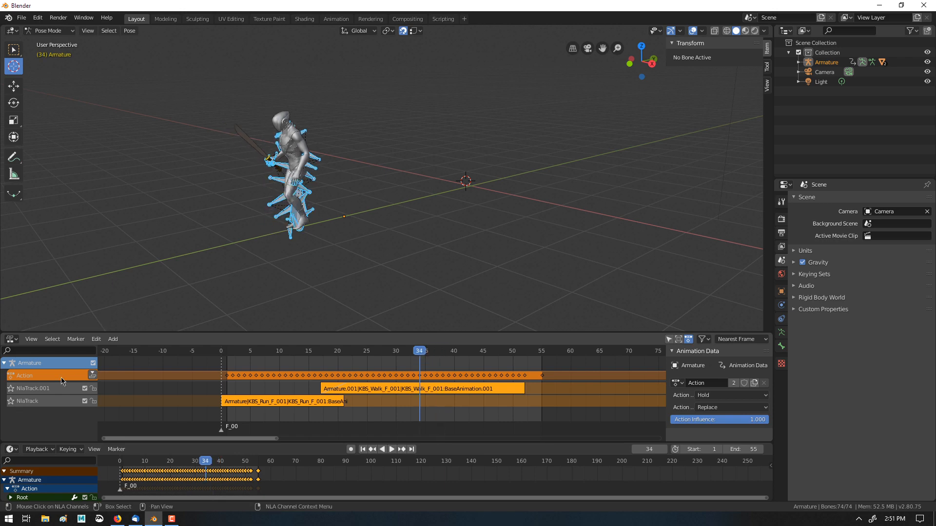
pyautogui.click(85, 401)
pyautogui.moveTo(351, 351); pyautogui.dragTo(191, 362)
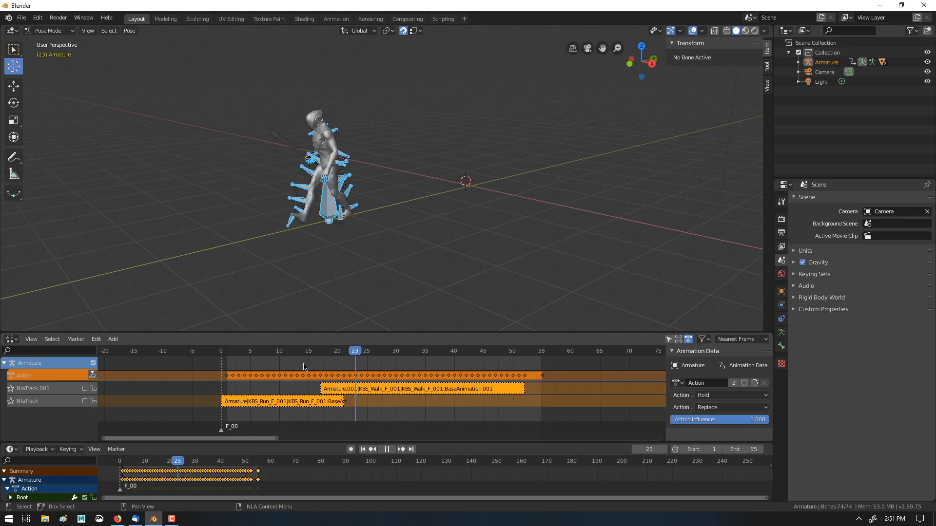
pyautogui.moveTo(304, 364); pyautogui.dragTo(226, 368)
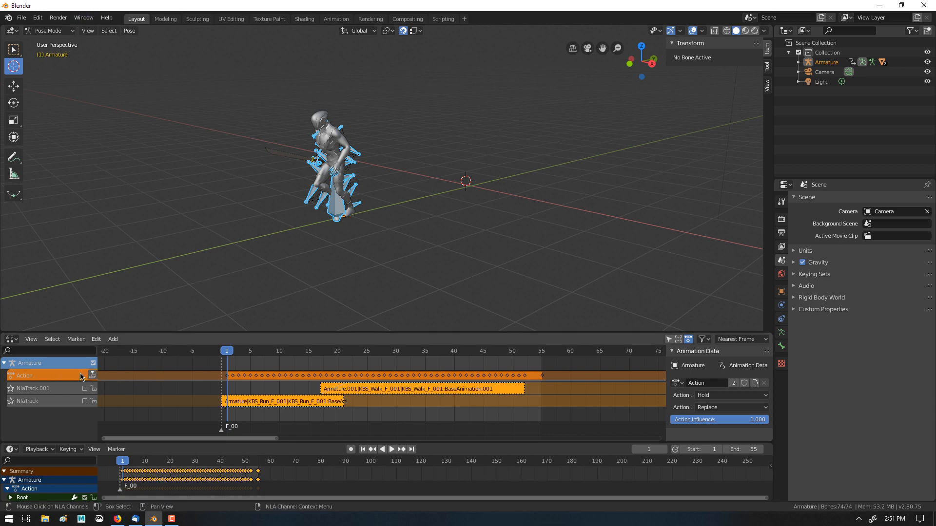
# Unmute the run and walk tracks, play the full animation again and return to frame 1
pyautogui.click(85, 388)
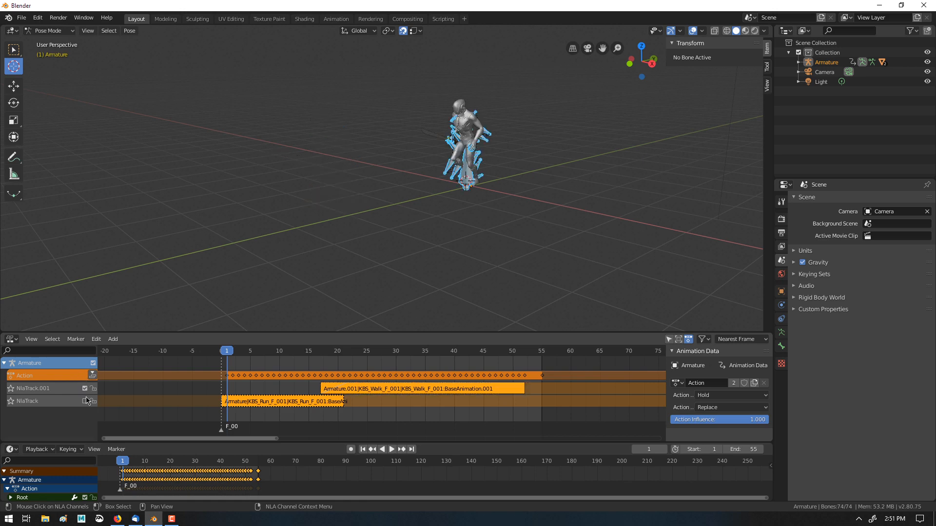
pyautogui.doubleClick(84, 399)
pyautogui.press('Return')
pyautogui.press('space')
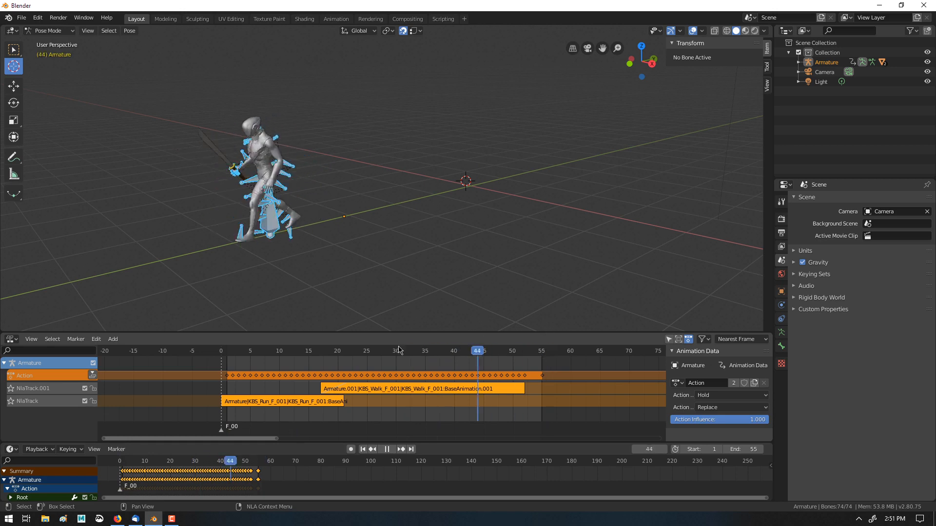
pyautogui.press('Escape')
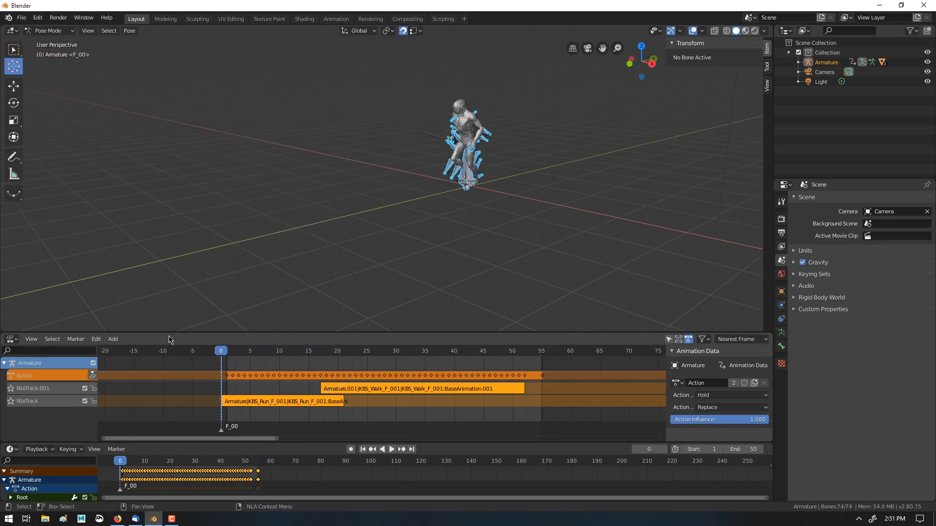
pyautogui.moveTo(221, 350); pyautogui.dragTo(226, 353)
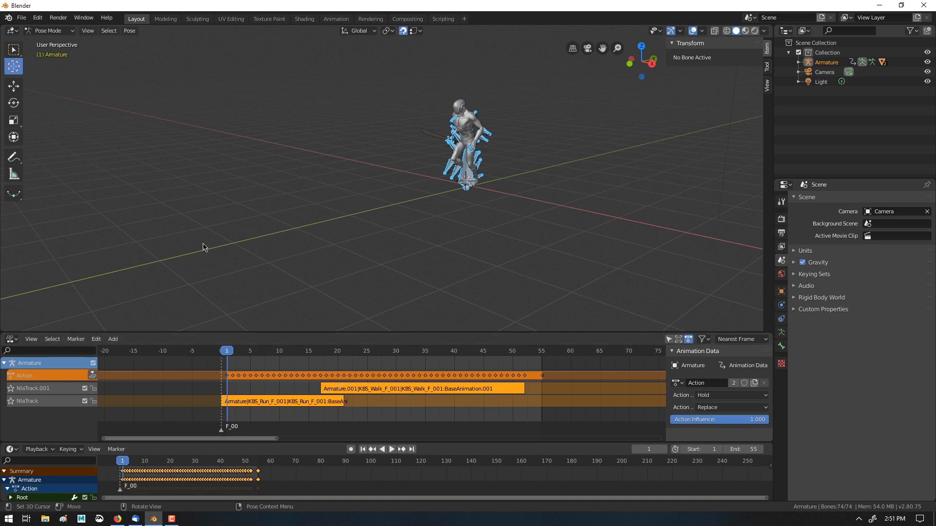
# Bake the armature's combined strips again into a pose action over frames 1 to 55 with frame step 1
pyautogui.click(130, 31)
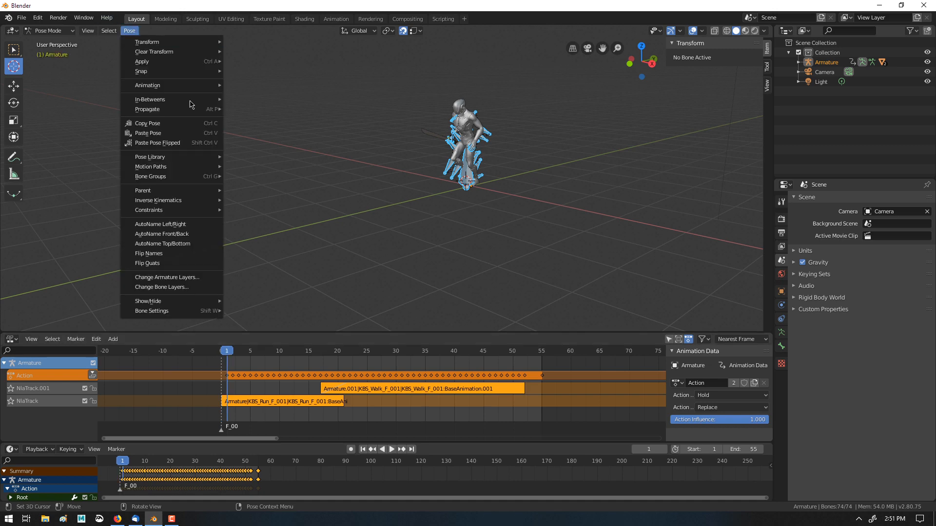
pyautogui.moveTo(210, 86)
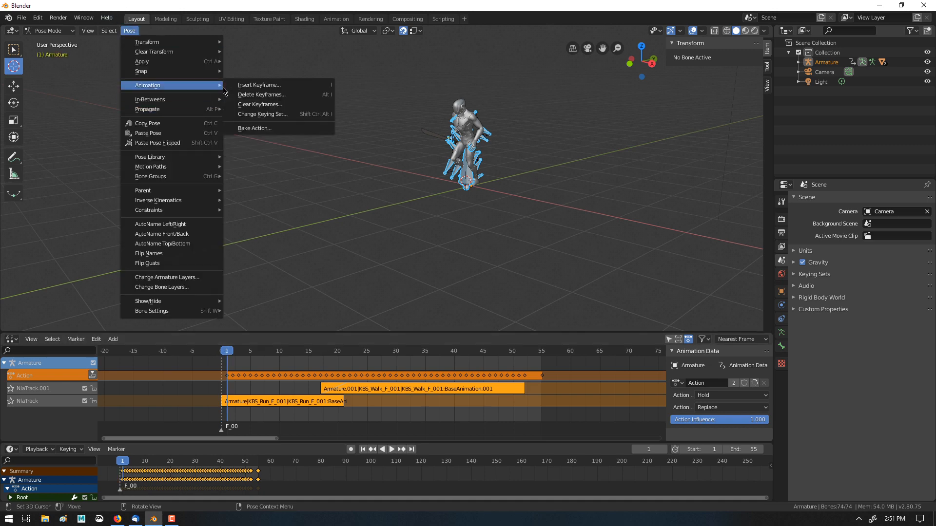
pyautogui.click(252, 129)
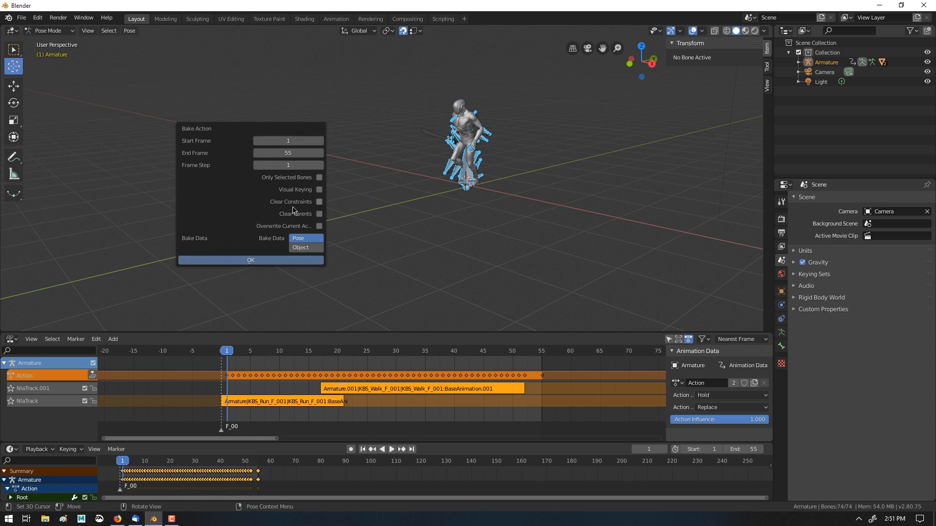
pyautogui.click(298, 261)
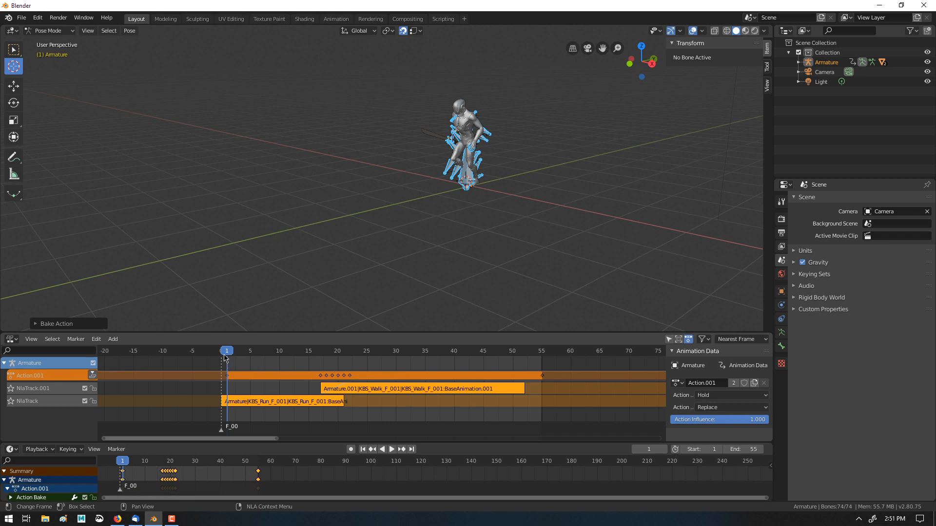
# Mute the run and walk tracks and scrub from the start to examine the newly baked action on its own
pyautogui.moveTo(225, 358); pyautogui.dragTo(240, 388)
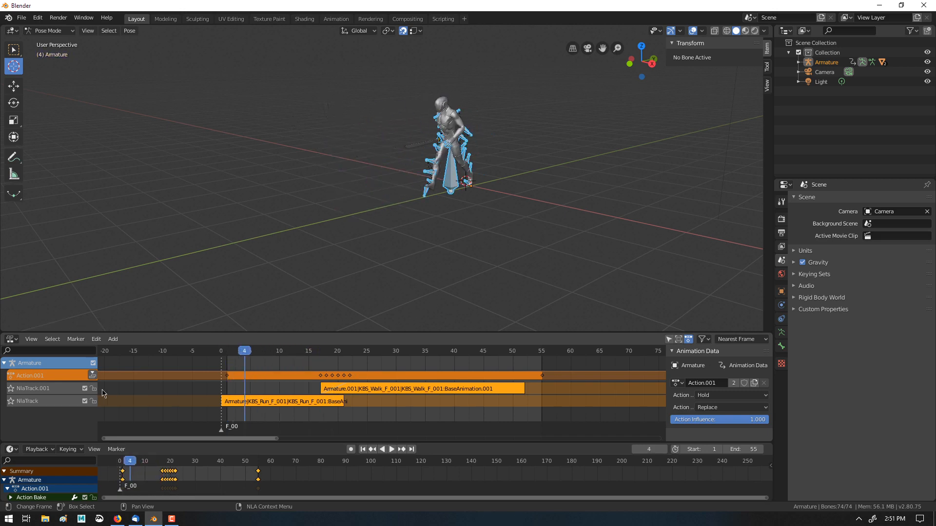
pyautogui.click(84, 388)
pyautogui.click(84, 401)
pyautogui.hotkey('shift', 'Left')
pyautogui.press('space')
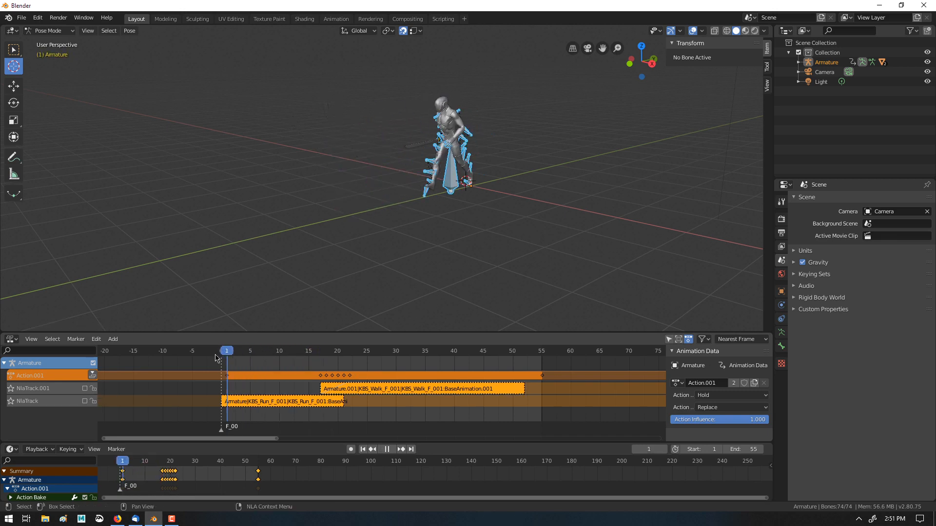
pyautogui.moveTo(214, 358); pyautogui.dragTo(244, 369)
# Push the baked action down onto its own NLA track and unmute the run and walk tracks
pyautogui.click(91, 375)
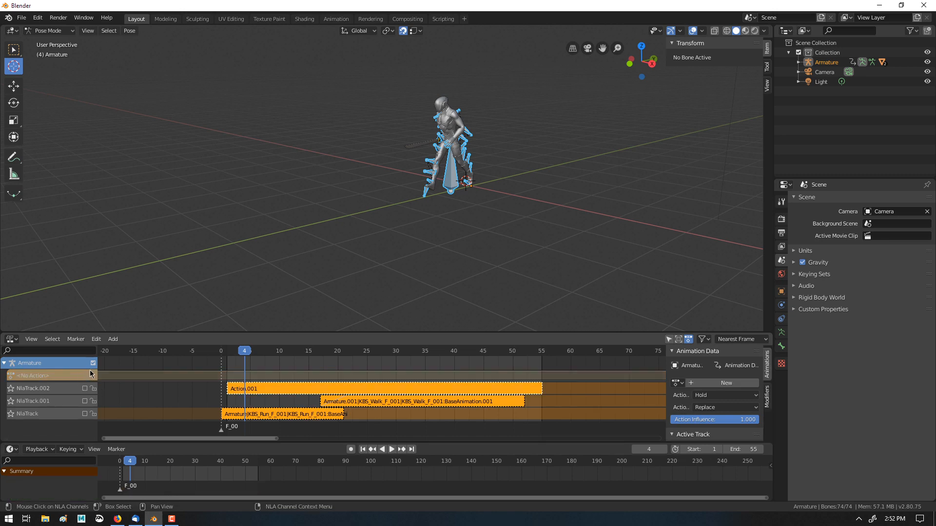
pyautogui.click(85, 414)
pyautogui.click(85, 401)
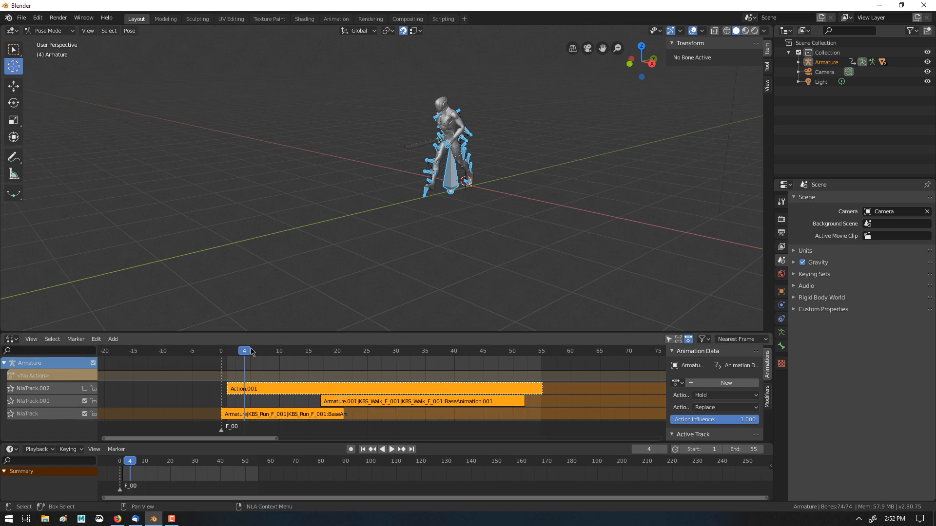
# Bake the run and walk strips into another pose action over frames 1 to 55 and undo its push-down onto a track
pyautogui.moveTo(250, 351)
pyautogui.mouseDown()
pyautogui.moveTo(279, 352)
pyautogui.moveTo(233, 351)
pyautogui.mouseUp()
pyautogui.click(129, 31)
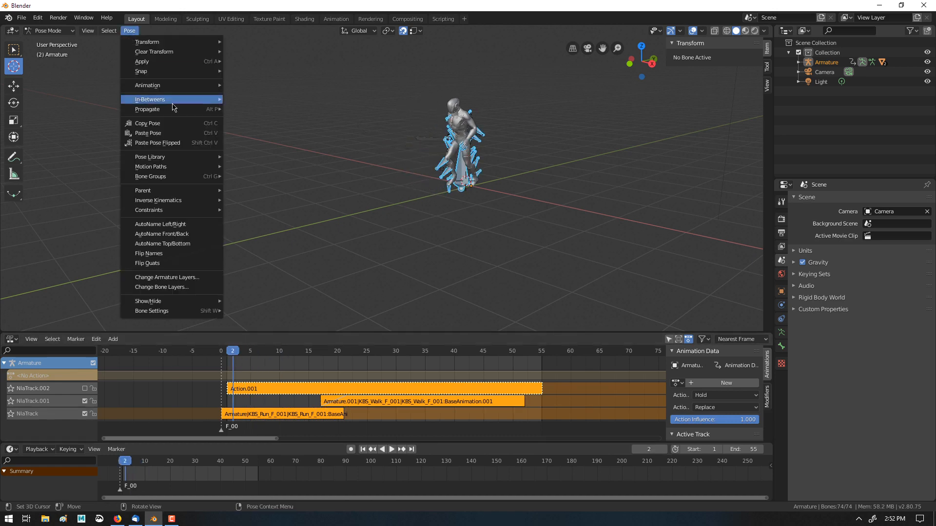
pyautogui.moveTo(185, 87)
pyautogui.click(272, 129)
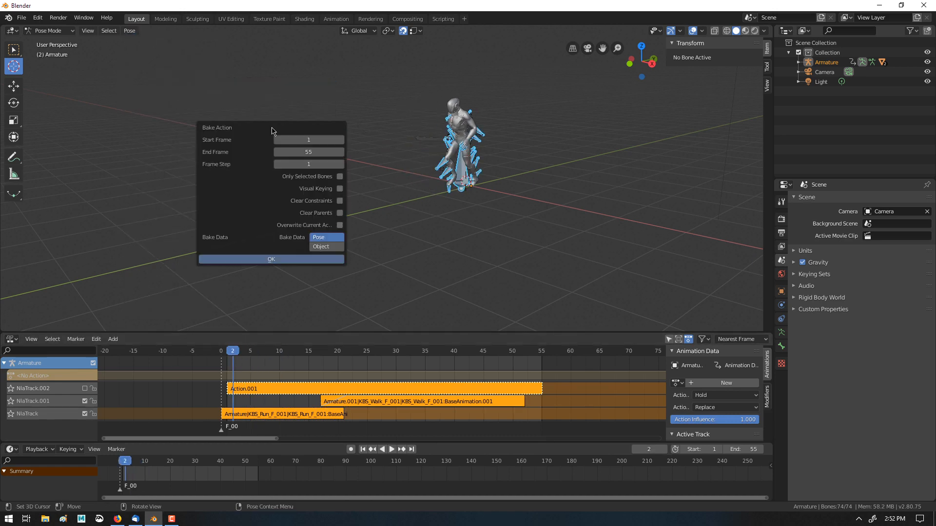
pyautogui.click(320, 261)
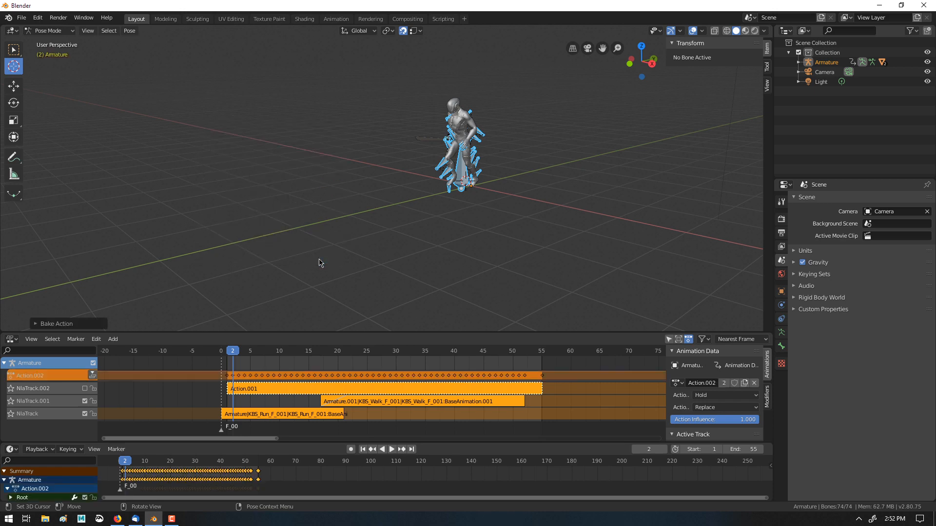
pyautogui.click(92, 375)
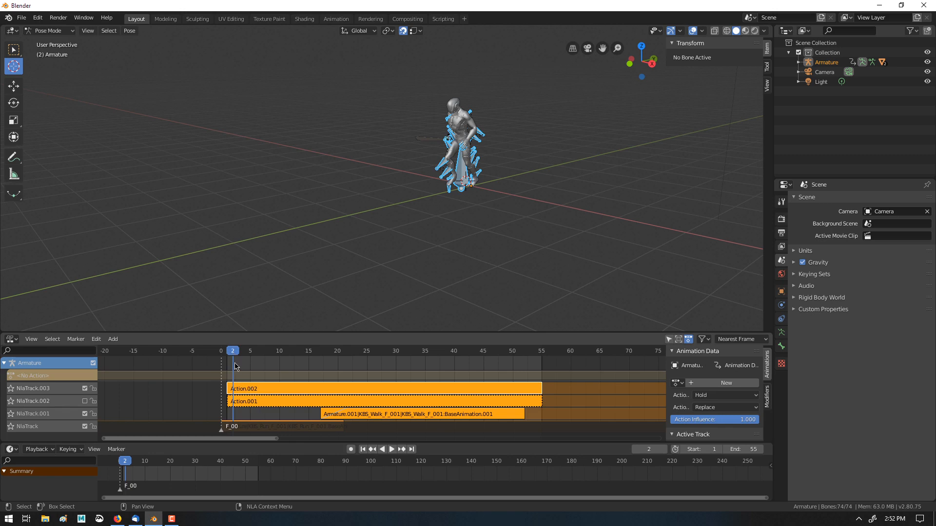
pyautogui.hotkey('ctrl', 'z')
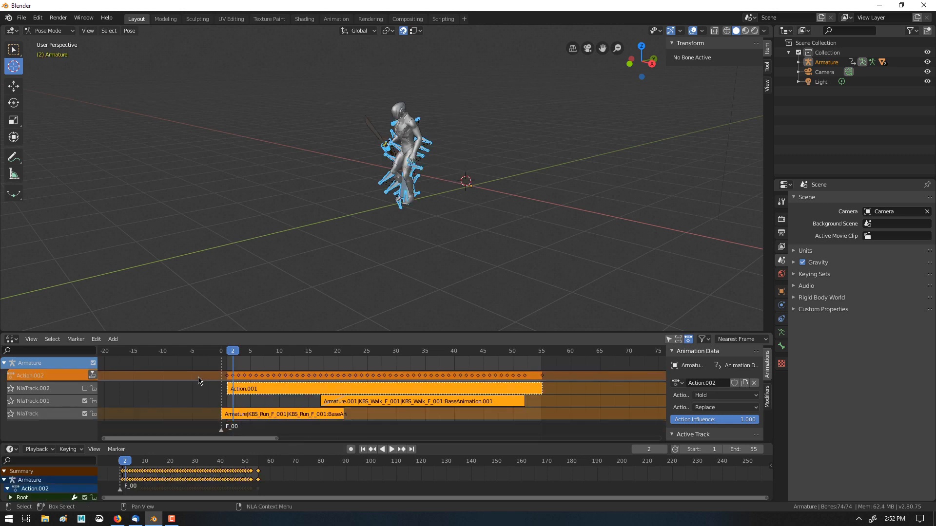
# Enter tweak mode on the Action.001 strip, select all its keyframes and copy them with the playhead at frame 1
pyautogui.click(245, 394)
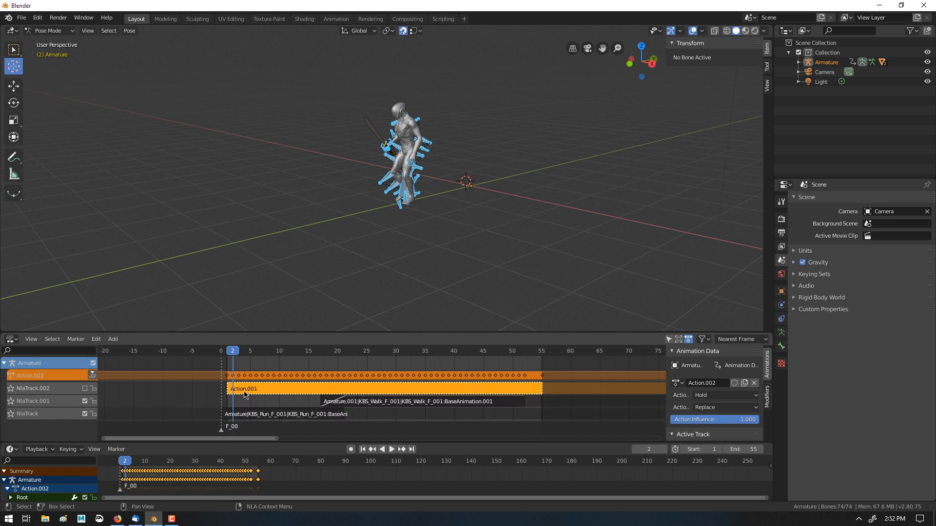
pyautogui.press('Tab')
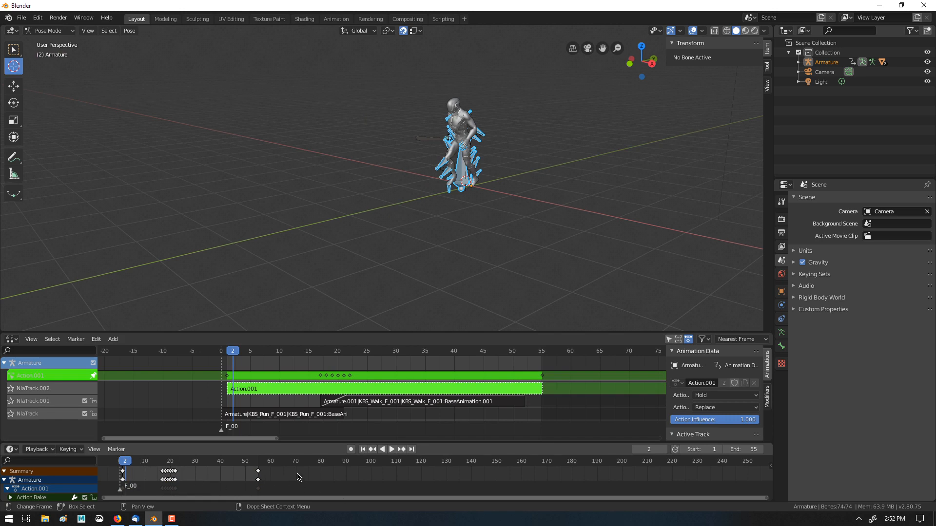
pyautogui.press('a')
pyautogui.moveTo(128, 458); pyautogui.dragTo(122, 459)
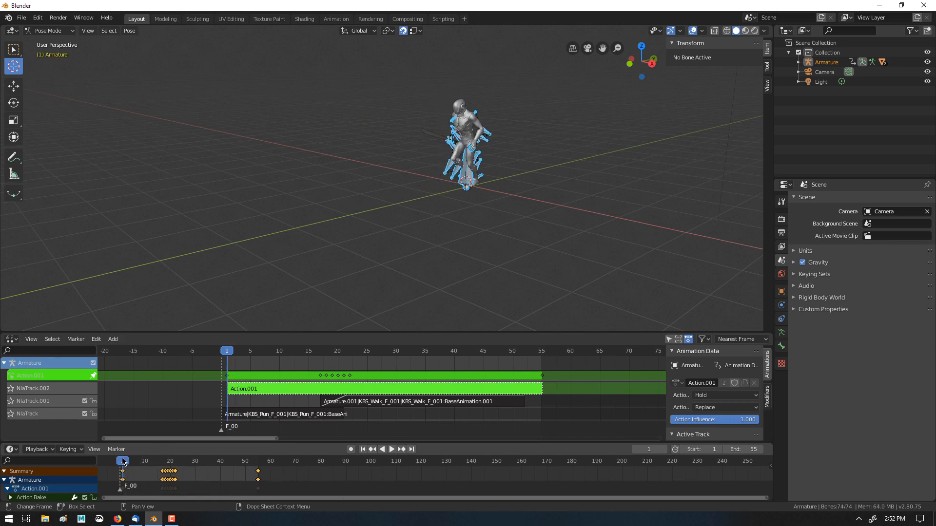
pyautogui.click(69, 455)
pyautogui.rightClick(126, 479)
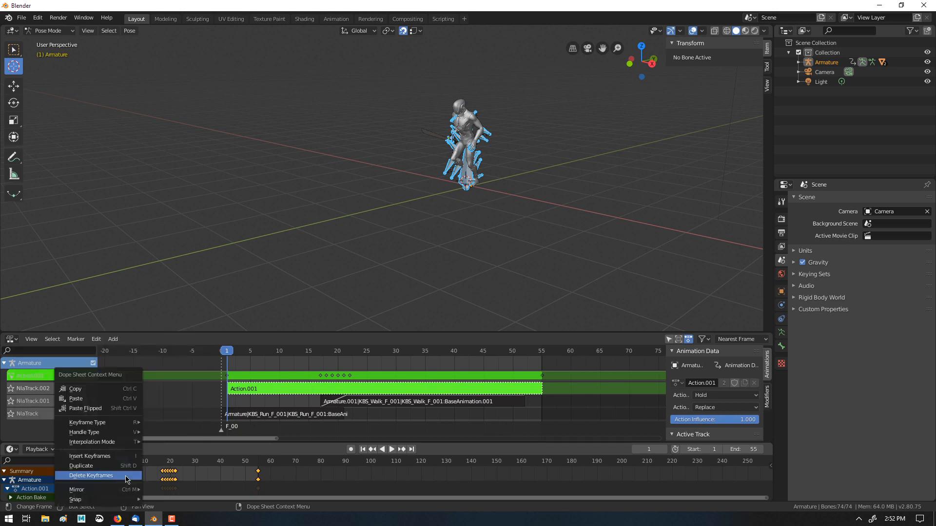
pyautogui.click(121, 389)
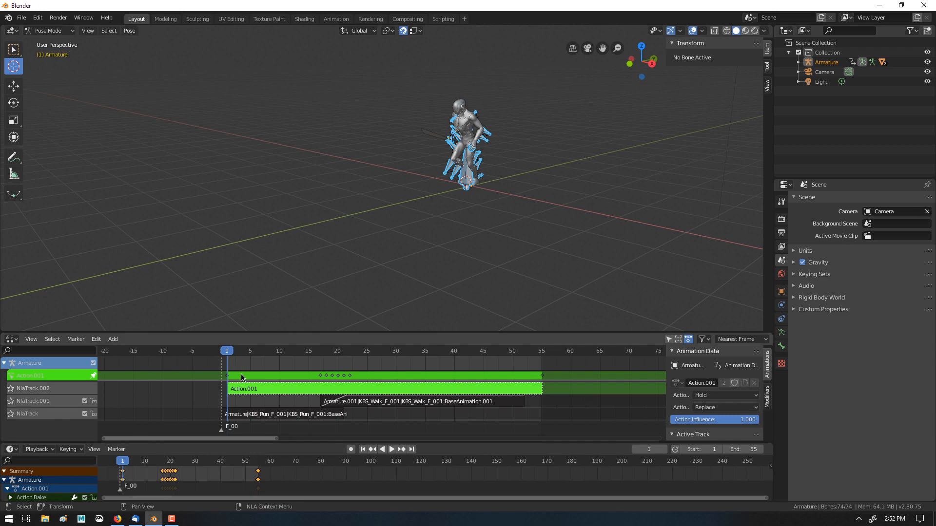
# Leave tweak mode on Action.001, push Action.002 down onto its own track and open that strip for tweaking
pyautogui.press('Tab')
pyautogui.press('Tab')
pyautogui.press('Tab')
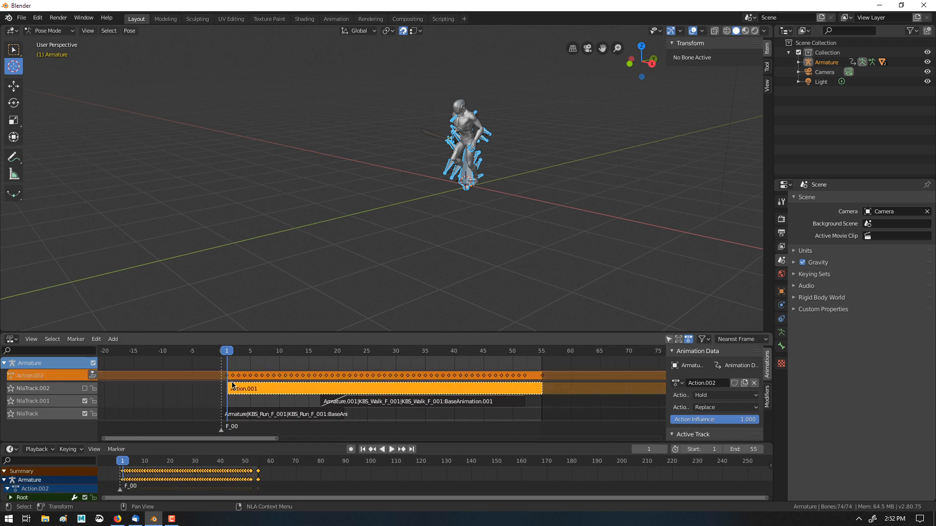
pyautogui.click(92, 375)
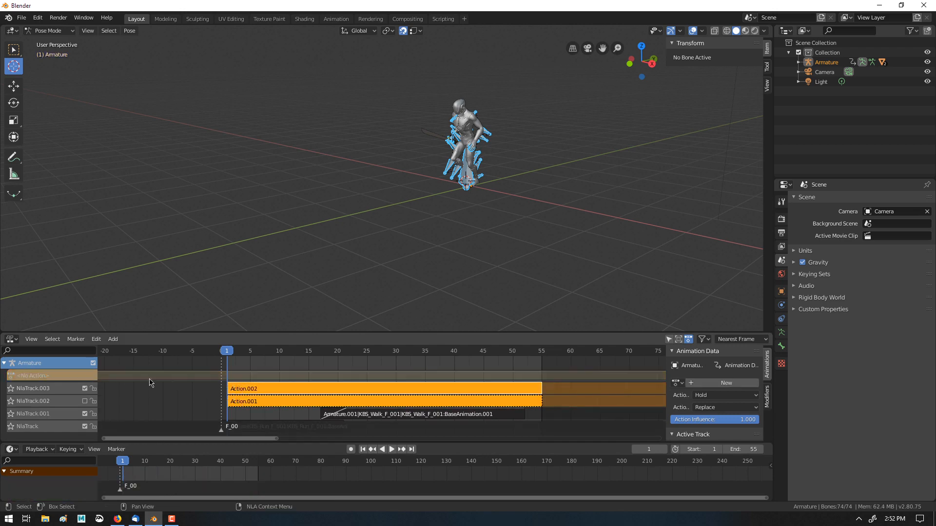
pyautogui.click(84, 400)
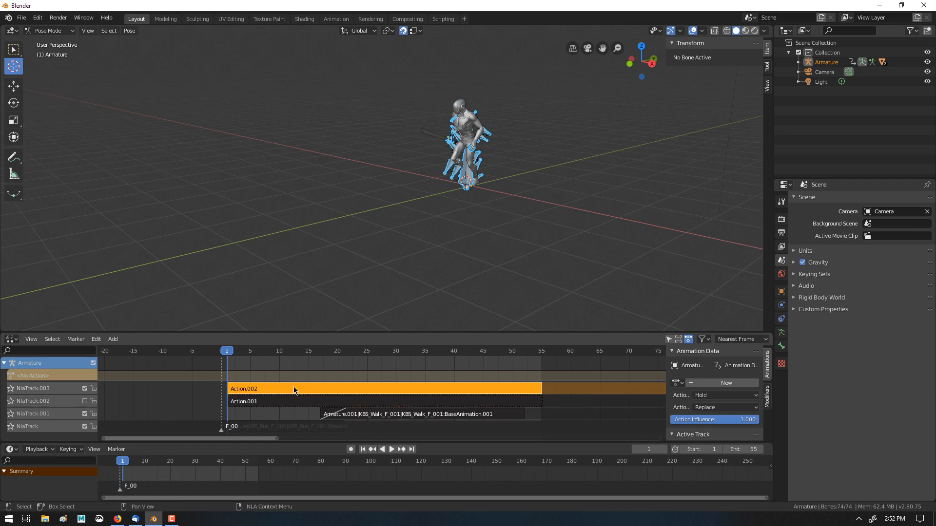
pyautogui.press('Tab')
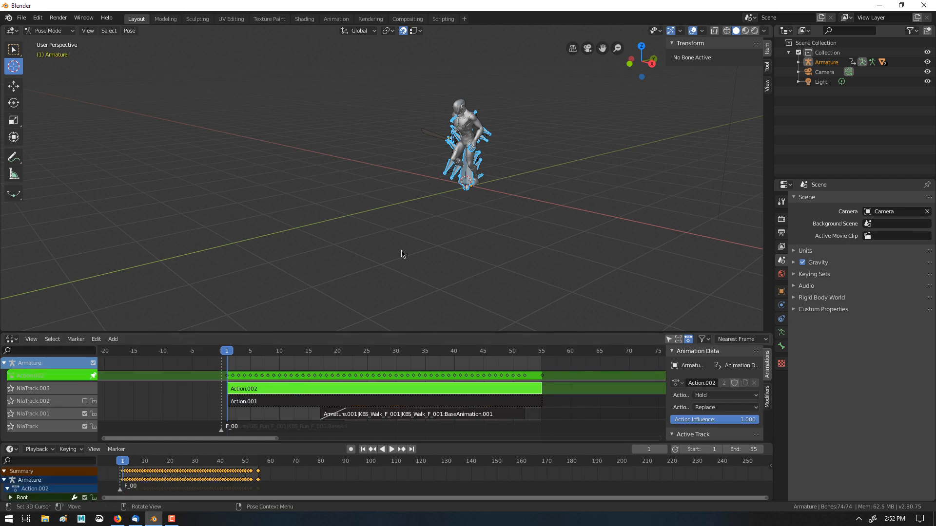
# Switch the armature to Object Mode, try pasting the copied keyframes into Action.002 and scrub back to frame 0 to check the result
pyautogui.click(49, 30)
pyautogui.click(47, 42)
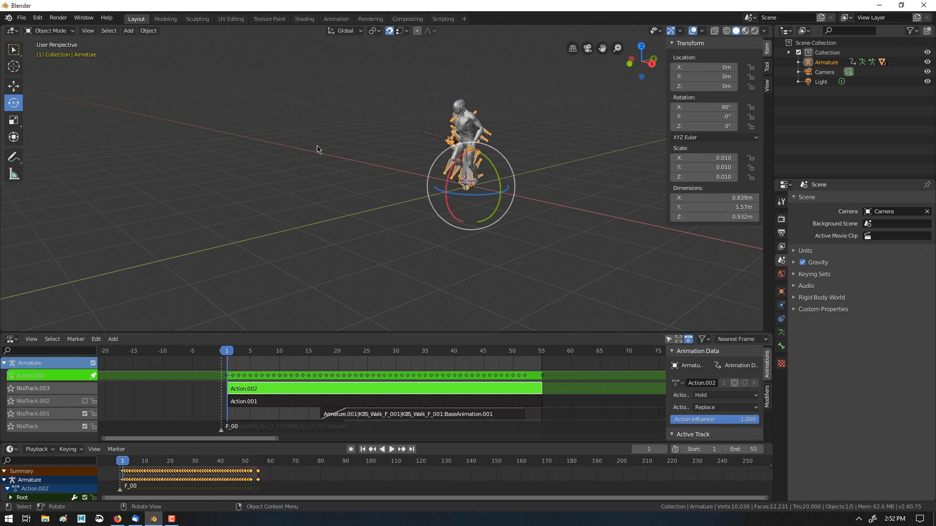
pyautogui.rightClick(278, 471)
pyautogui.click(279, 400)
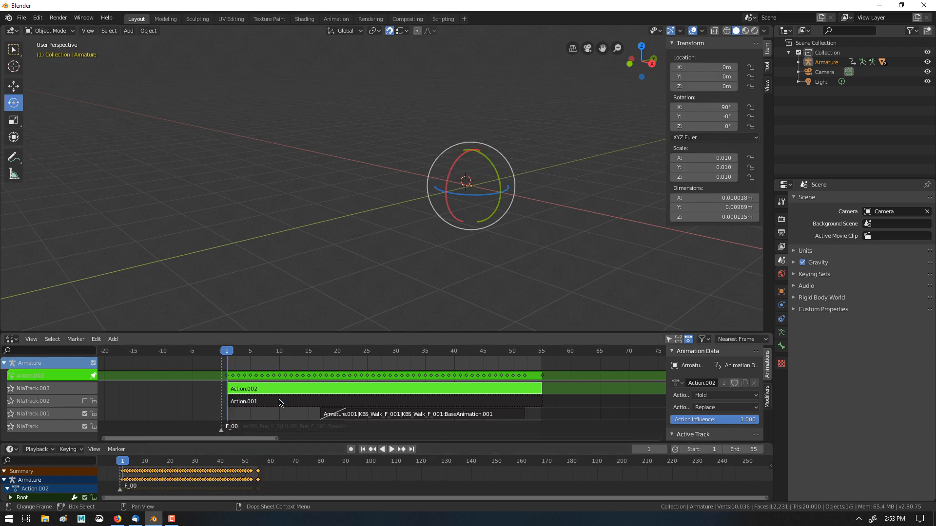
pyautogui.moveTo(227, 350); pyautogui.dragTo(172, 350)
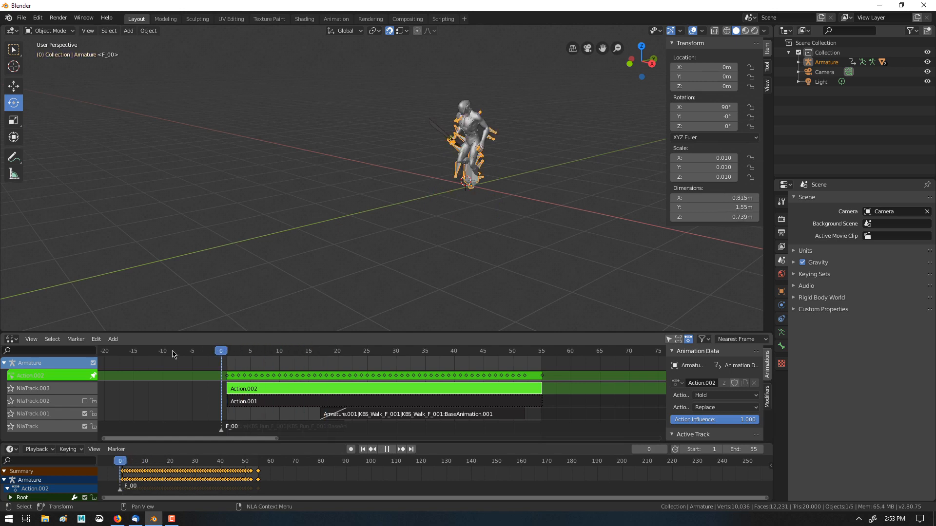
pyautogui.press('Escape')
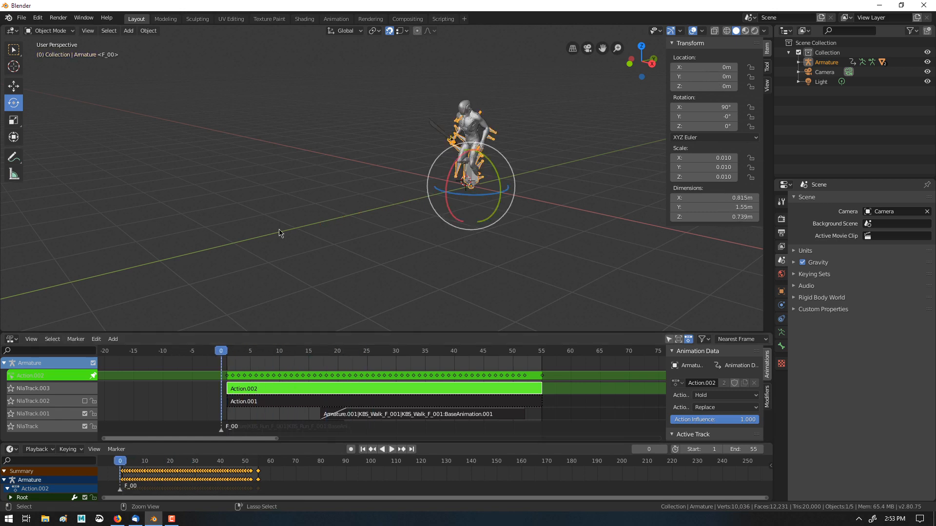
# Undo the keyframe paste and the Action.002 push-down, returning to tweak mode on the Action.001 strip
pyautogui.press('Right')
pyautogui.hotkey('ctrl', 'z')
pyautogui.hotkey('ctrl', 'z')
pyautogui.hotkey('ctrl', 'z')
pyautogui.hotkey('ctrl', 'z')
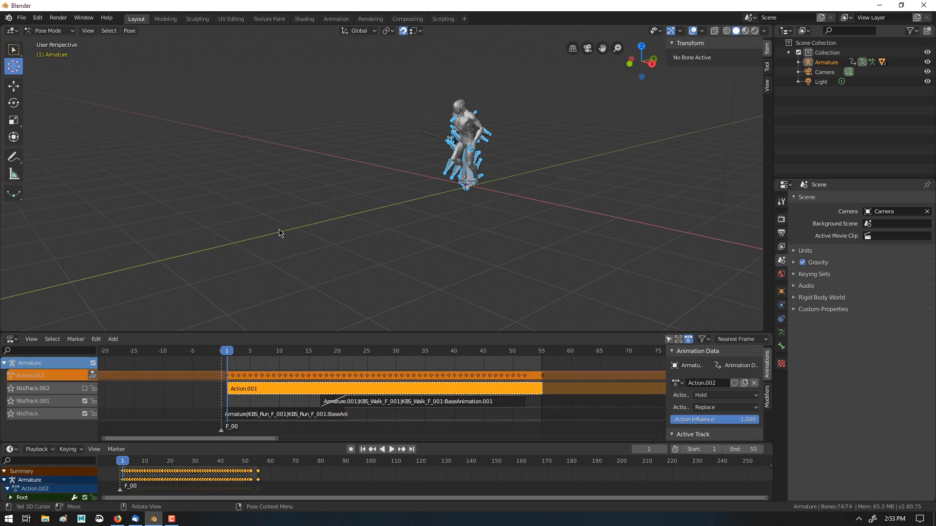
pyautogui.hotkey('ctrl', 'shift', 'z')
pyautogui.click(279, 230)
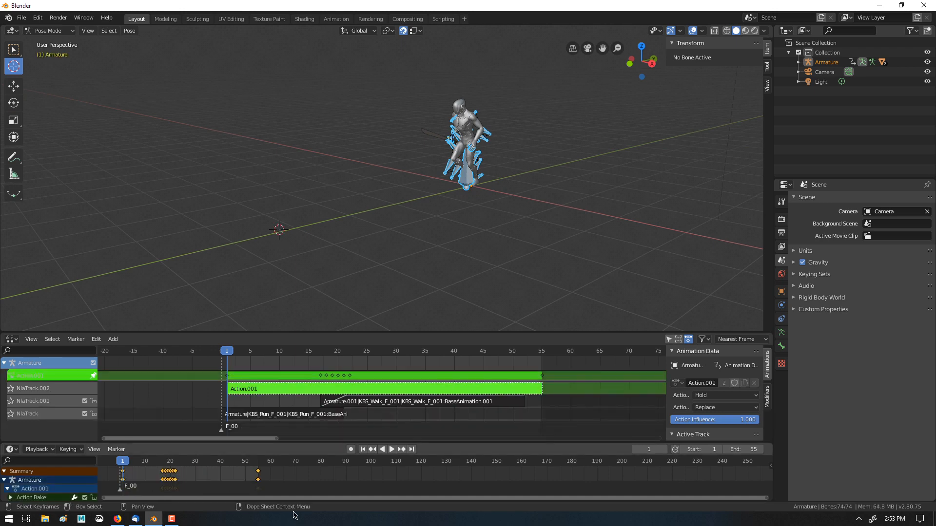
# Switch the armature to Object Mode and copy the selected keyframes of the Action.001 strip
pyautogui.scroll(-1, 281, 483)
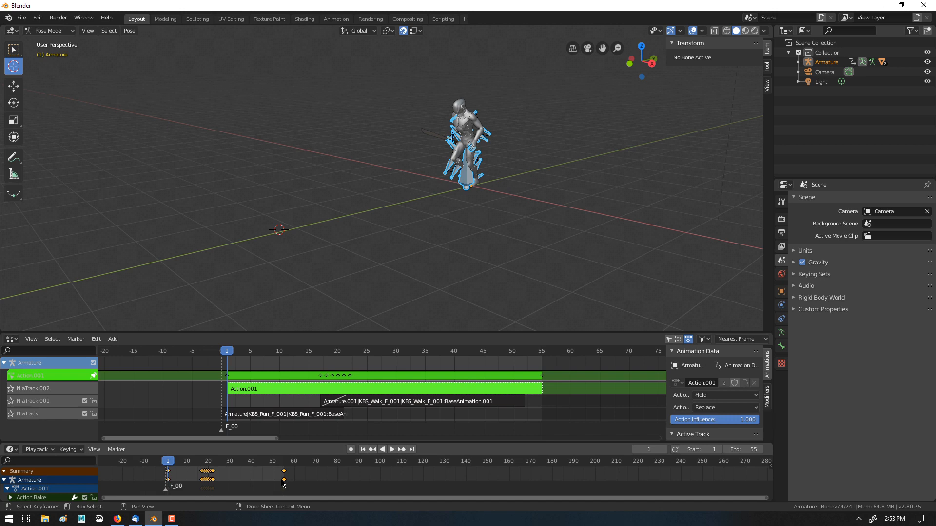
pyautogui.click(50, 31)
pyautogui.click(55, 41)
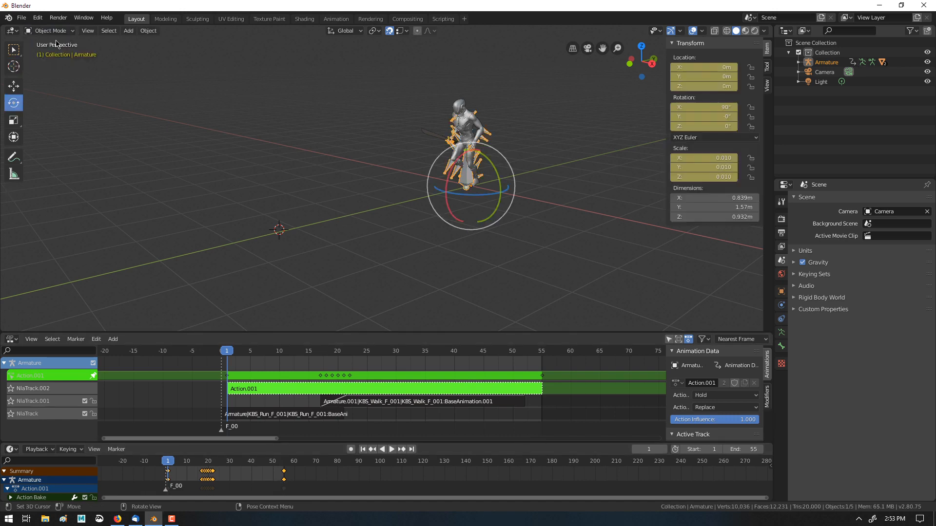
pyautogui.click(329, 195)
pyautogui.click(459, 189)
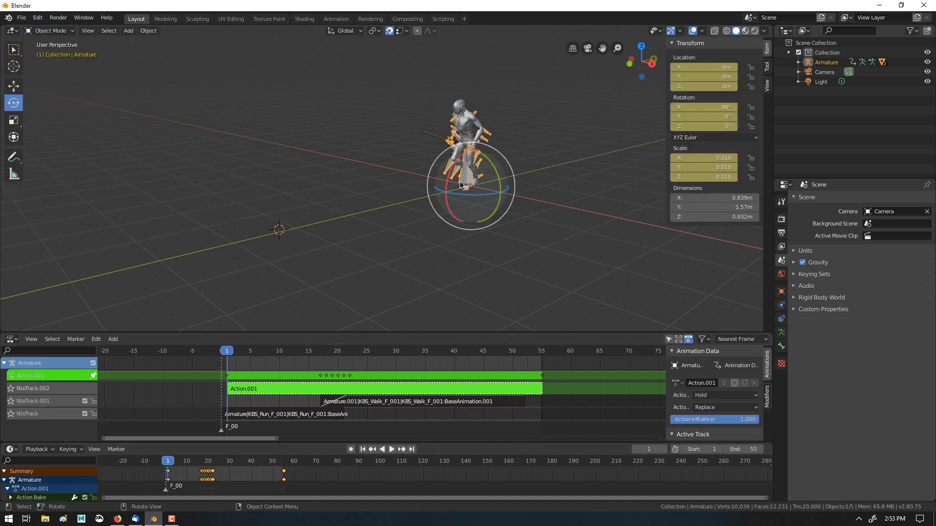
pyautogui.rightClick(244, 477)
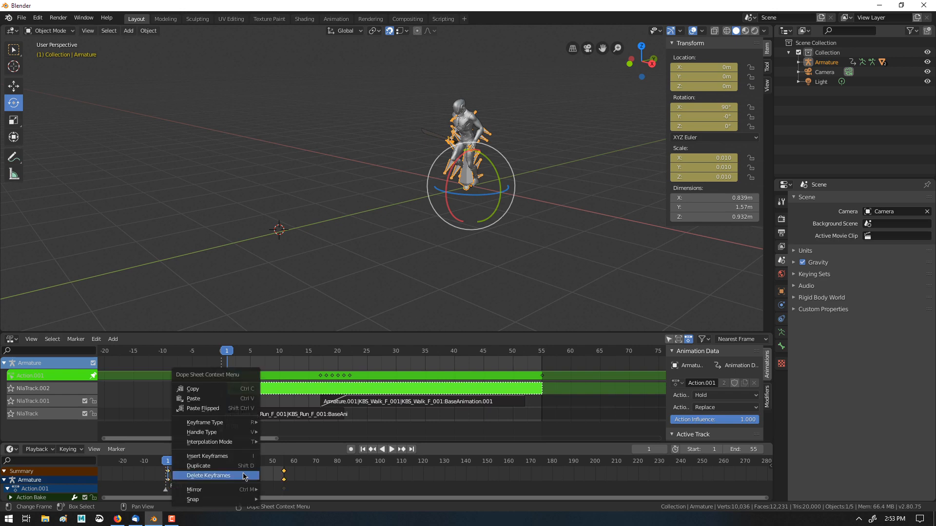
pyautogui.click(238, 390)
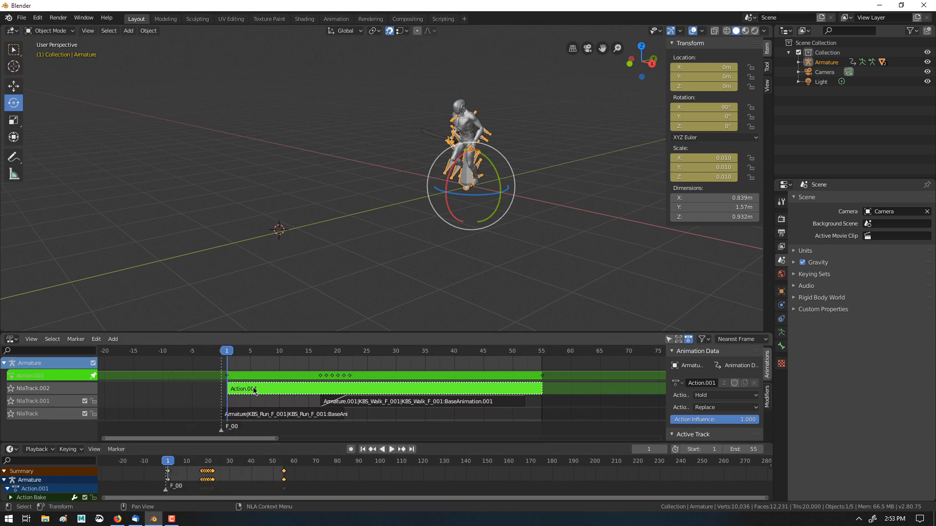
# Leave tweak mode on the Action.001 strip and reselect that strip with the NLA sidebar shown
pyautogui.press('Tab')
pyautogui.click(199, 391)
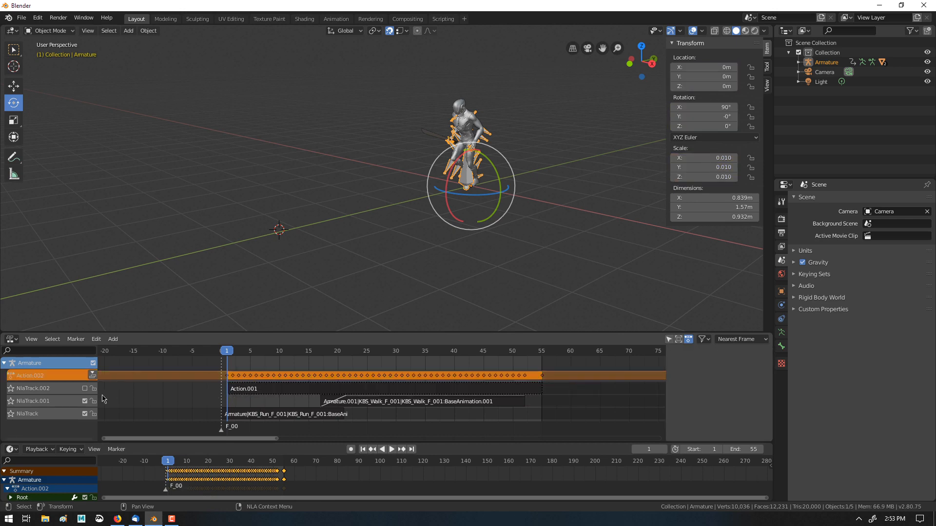
pyautogui.press('n')
pyautogui.click(267, 390)
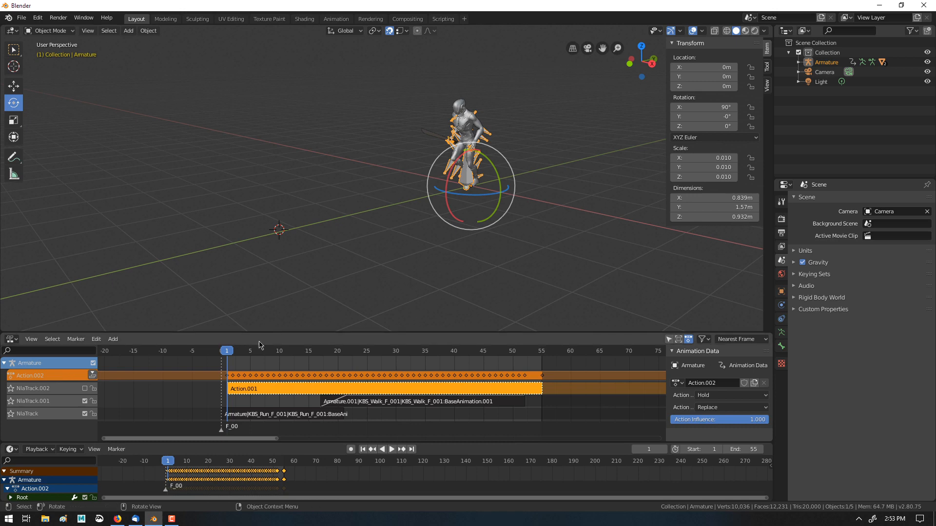
# Try pasting the copied keyframes into Action.002 at frame 1, then undo the paste
pyautogui.moveTo(235, 355)
pyautogui.mouseDown()
pyautogui.moveTo(328, 352)
pyautogui.moveTo(226, 351)
pyautogui.mouseUp()
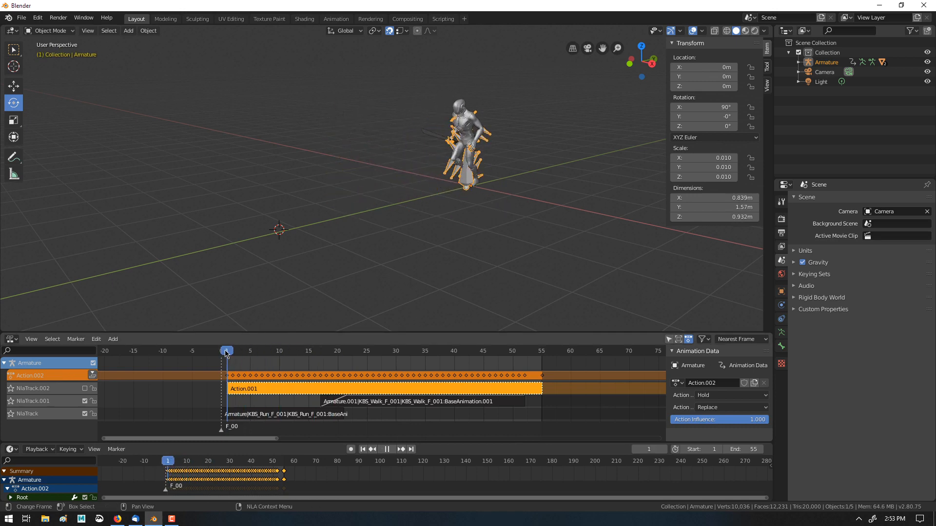
pyautogui.rightClick(326, 471)
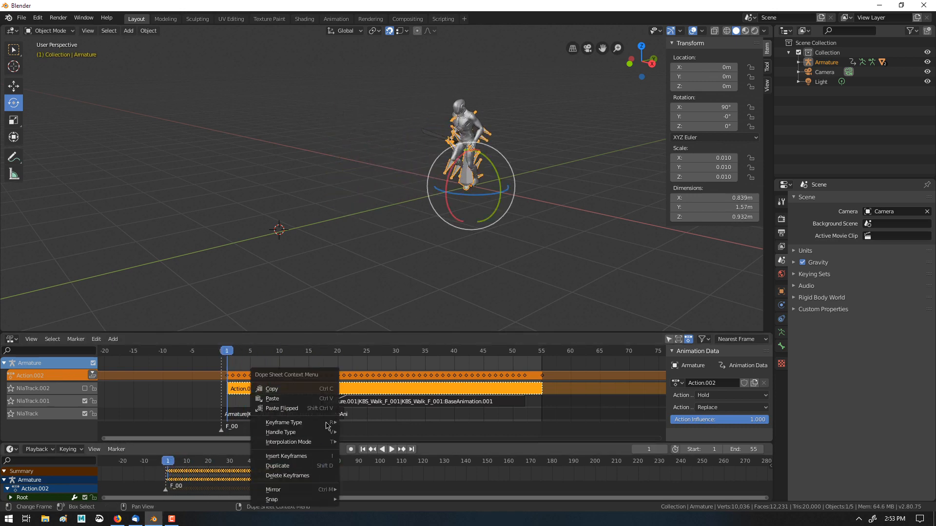
pyautogui.click(326, 399)
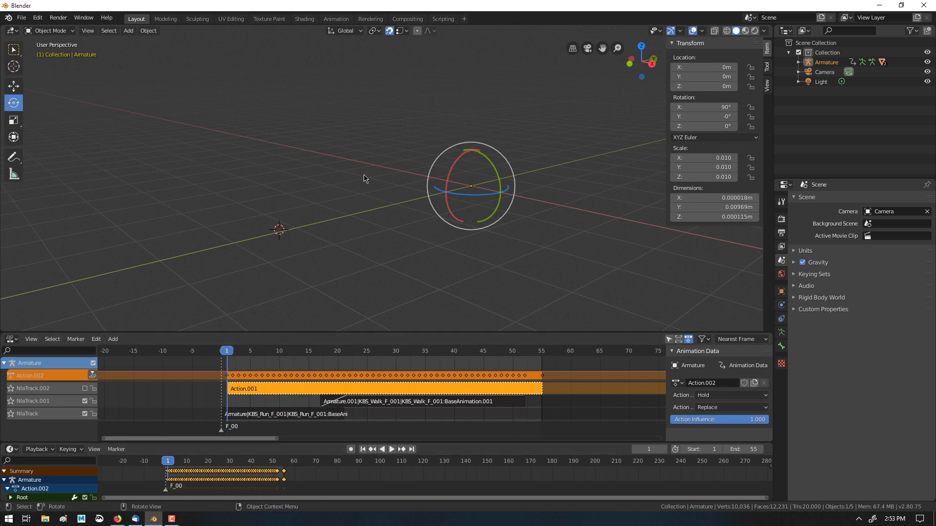
pyautogui.hotkey('shift', 'c')
pyautogui.press('KP_Decimal')
pyautogui.hotkey('ctrl', 'z')
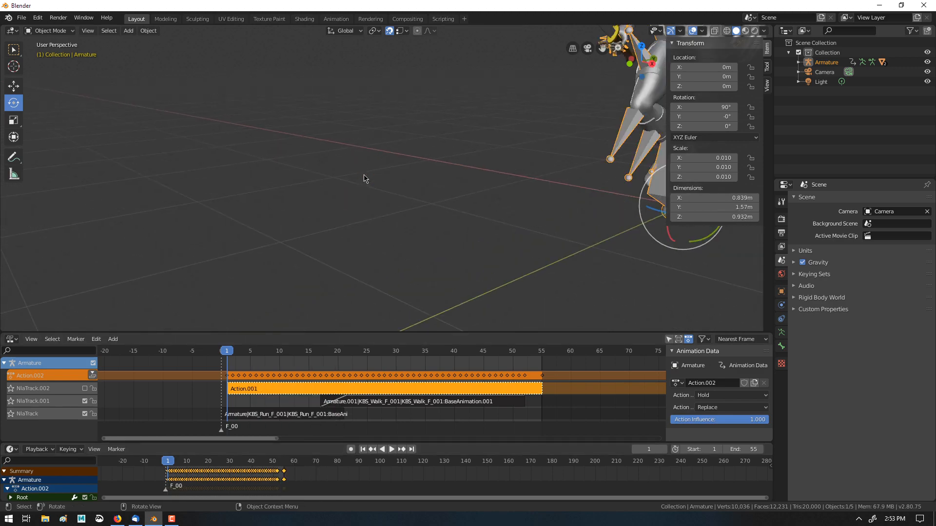
pyautogui.scroll(-4, 291, 302)
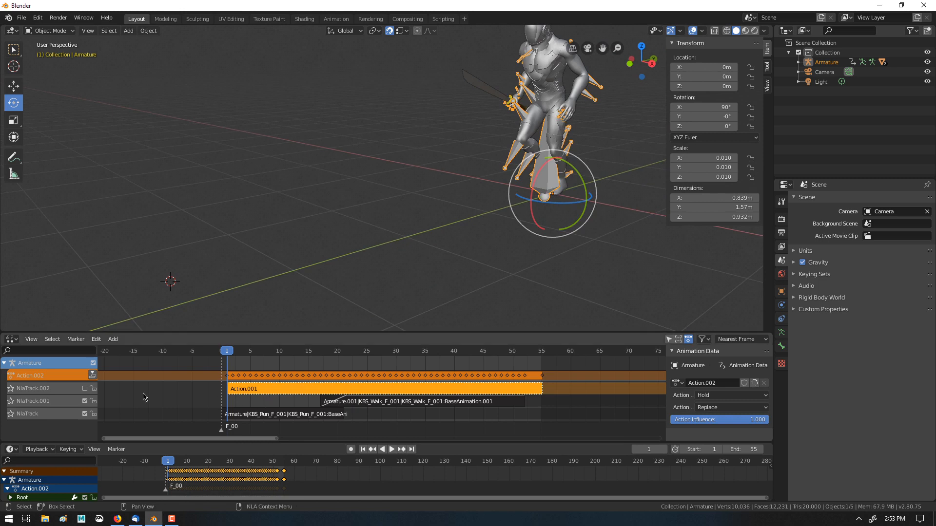
# Push Action.002 down into its own NLA track and enter tweak mode on the new strip
pyautogui.click(92, 375)
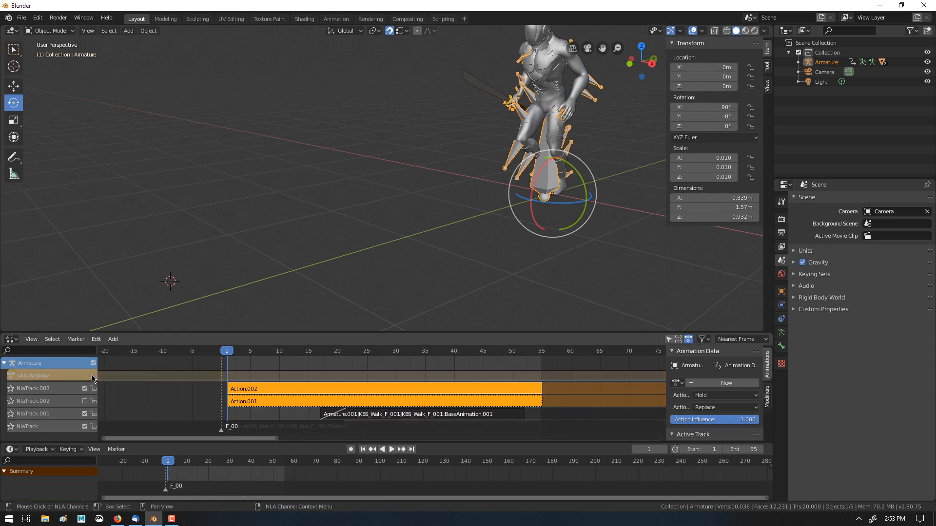
pyautogui.click(249, 390)
pyautogui.press('Tab')
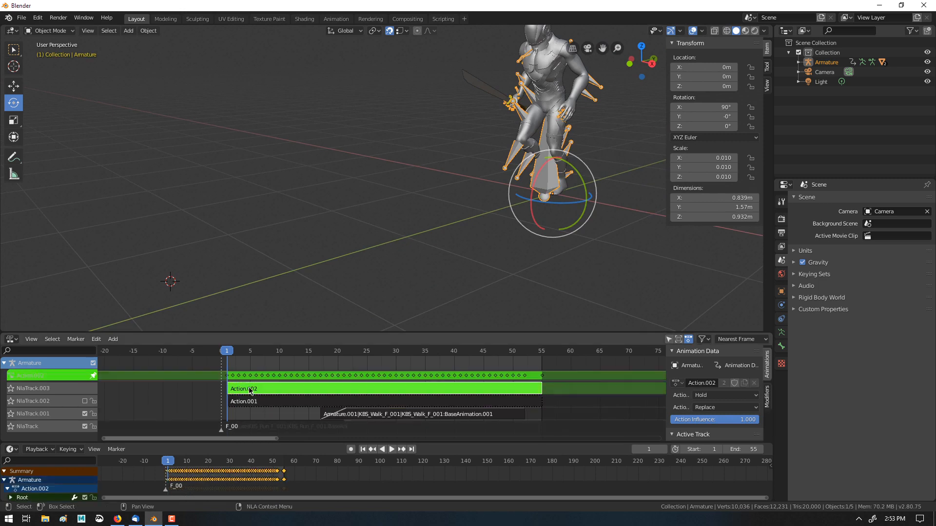
pyautogui.scroll(-2, 131, 473)
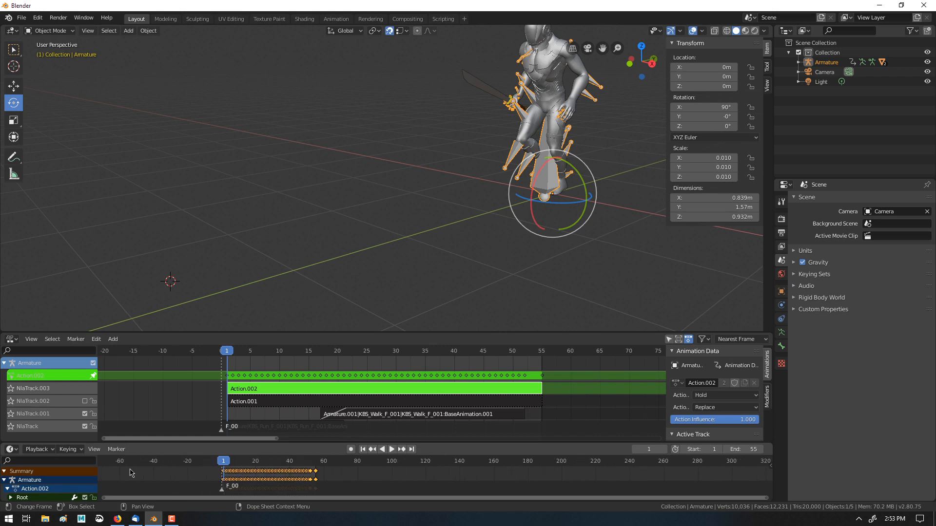
# Try pasting the copied keyframes into the tweaked Action.002 strip, then undo the paste and the tweak mode
pyautogui.rightClick(340, 469)
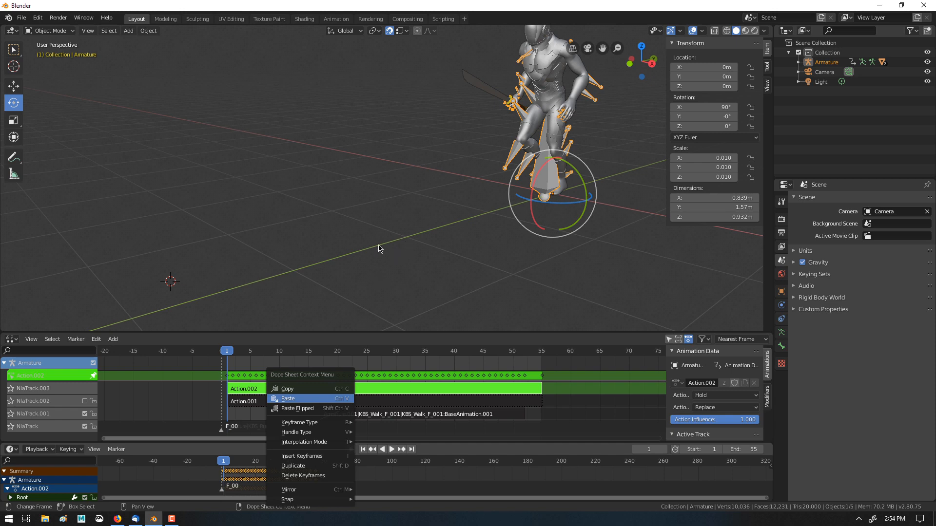
pyautogui.moveTo(159, 521)
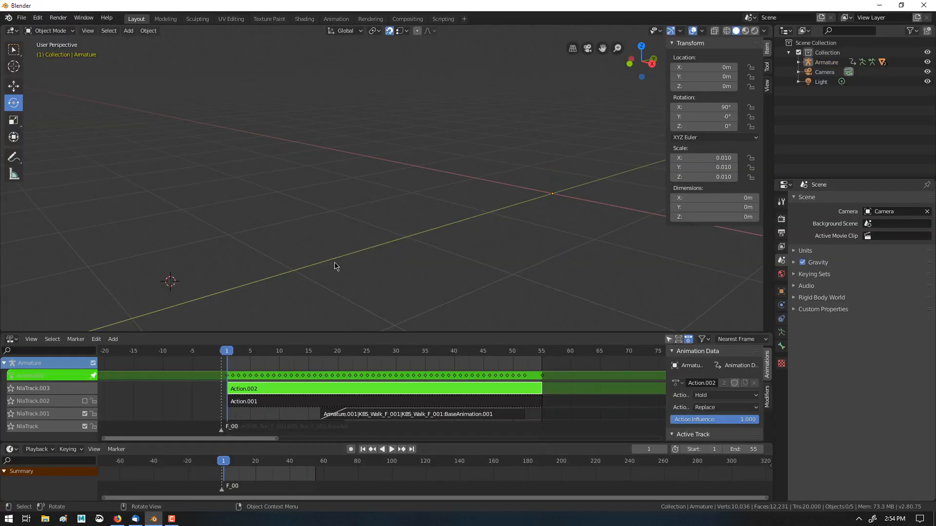
pyautogui.scroll(-15, 335, 267)
pyautogui.scroll(10, 335, 266)
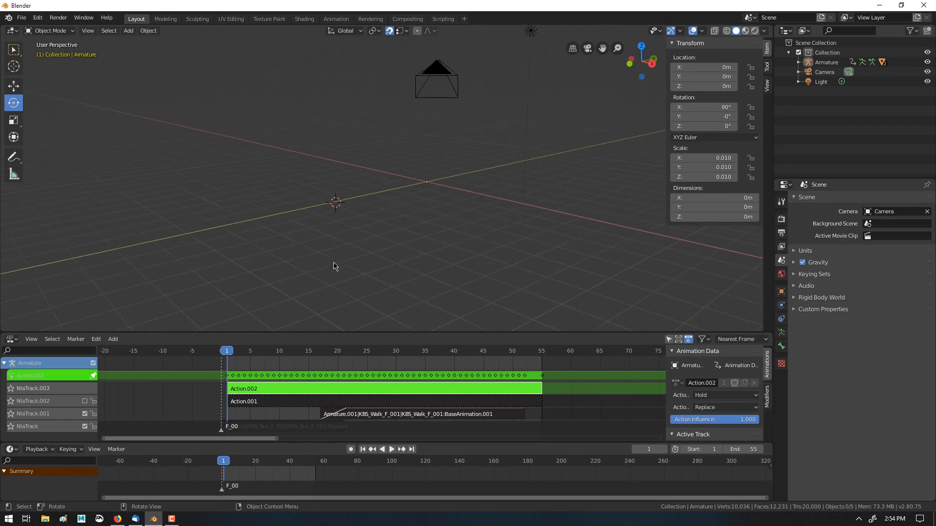
pyautogui.hotkey('ctrl', 'z')
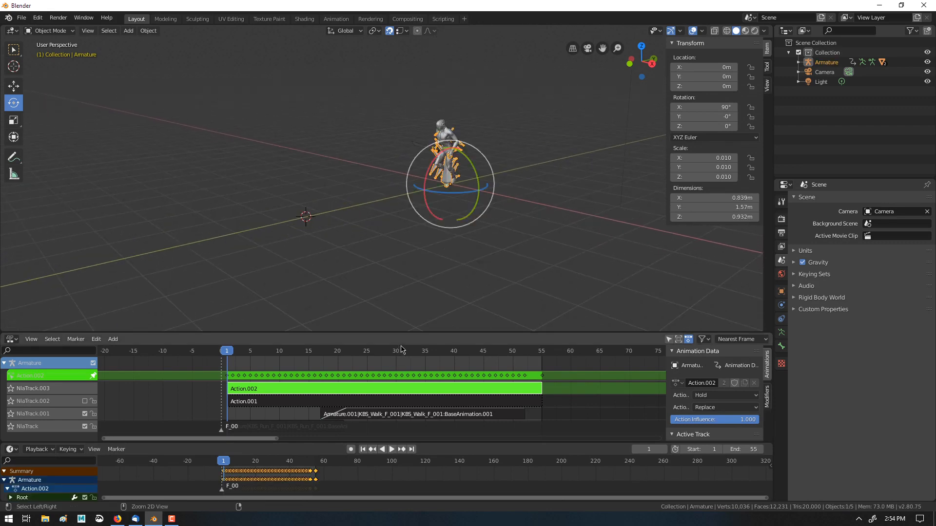
pyautogui.hotkey('ctrl', 'z')
pyautogui.hotkey('ctrl', 'z')
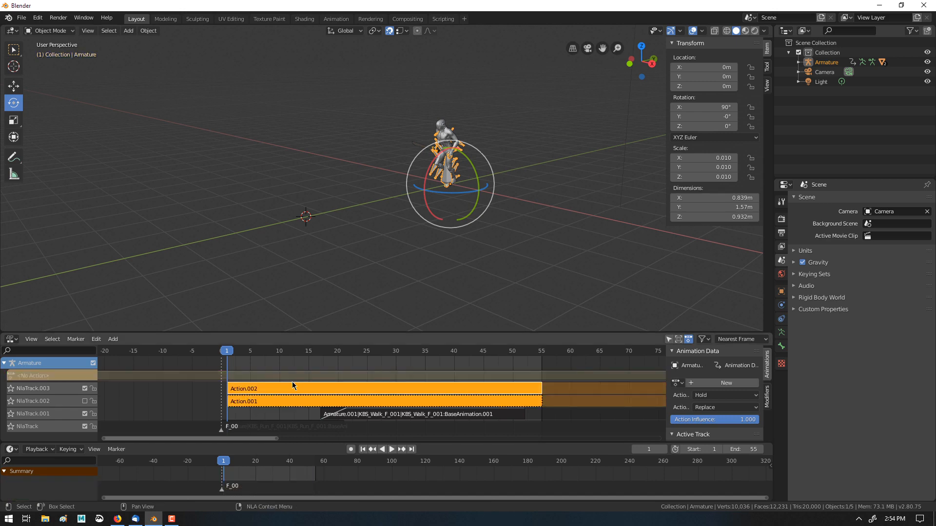
# Play the animation to check the stacked strips, then select only the Action.001 strip
pyautogui.press('space')
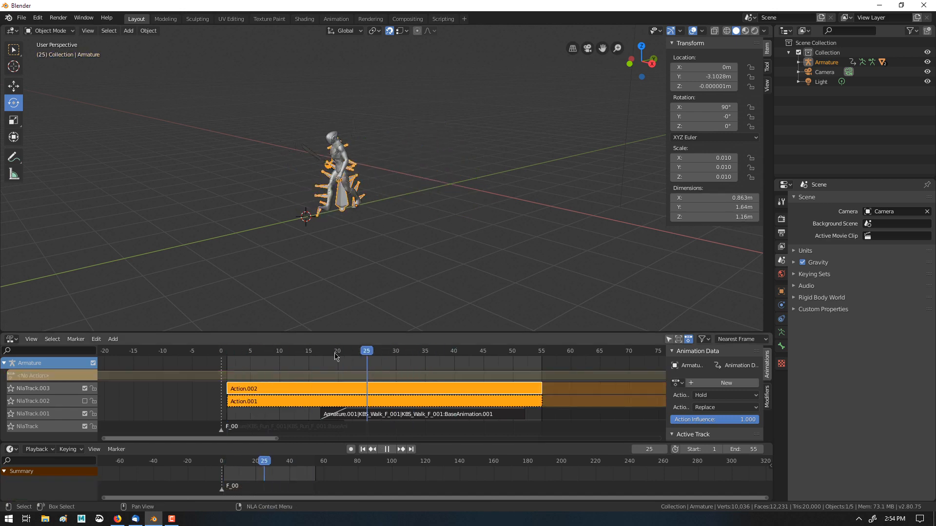
pyautogui.press('space')
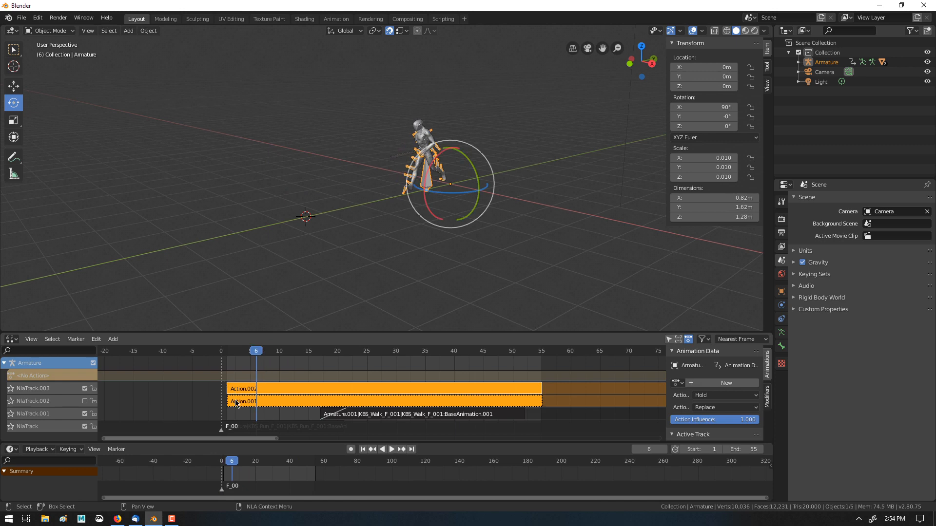
pyautogui.click(240, 402)
pyautogui.hotkey('ctrl', 'z')
pyautogui.scroll(-3, 385, 394)
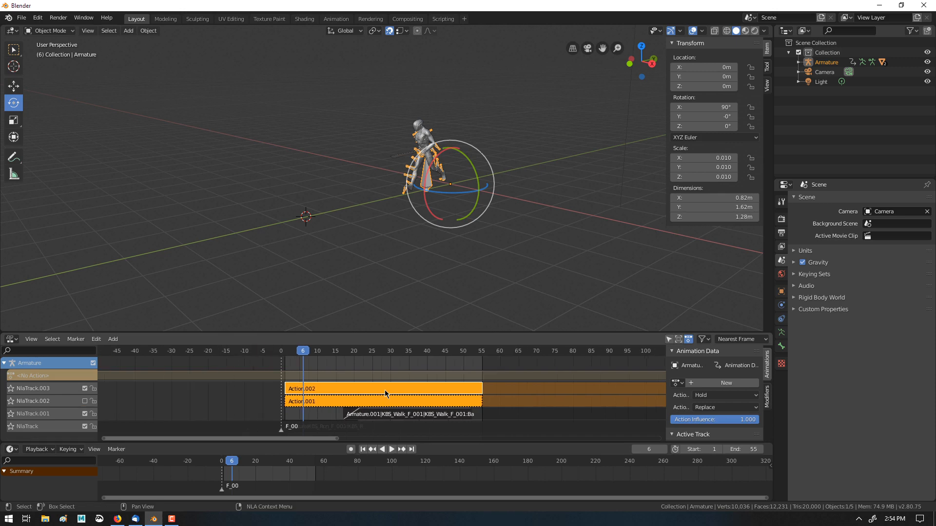
pyautogui.scroll(3, 385, 394)
pyautogui.click(326, 413)
pyautogui.click(307, 402)
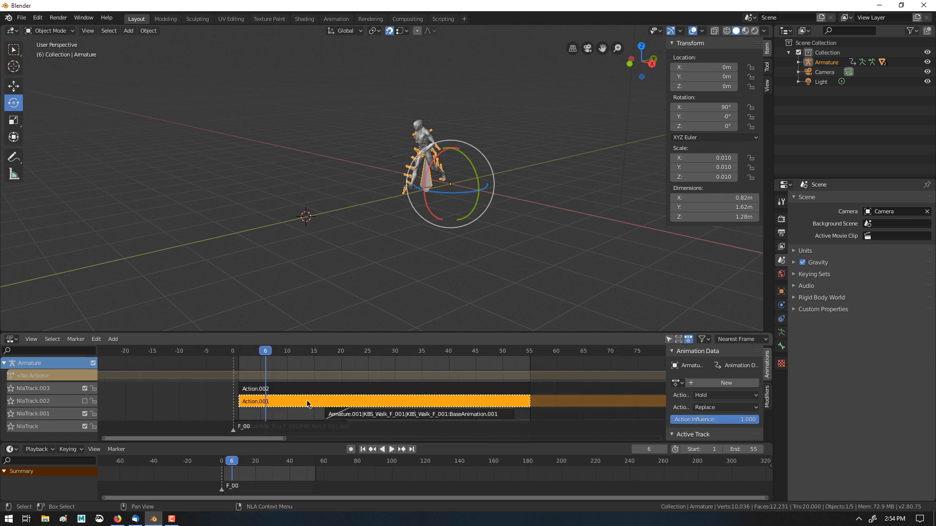
# Rotate the armature to about 52° around Z at frame 6 and play the animation to test it
pyautogui.moveTo(459, 192); pyautogui.dragTo(457, 192)
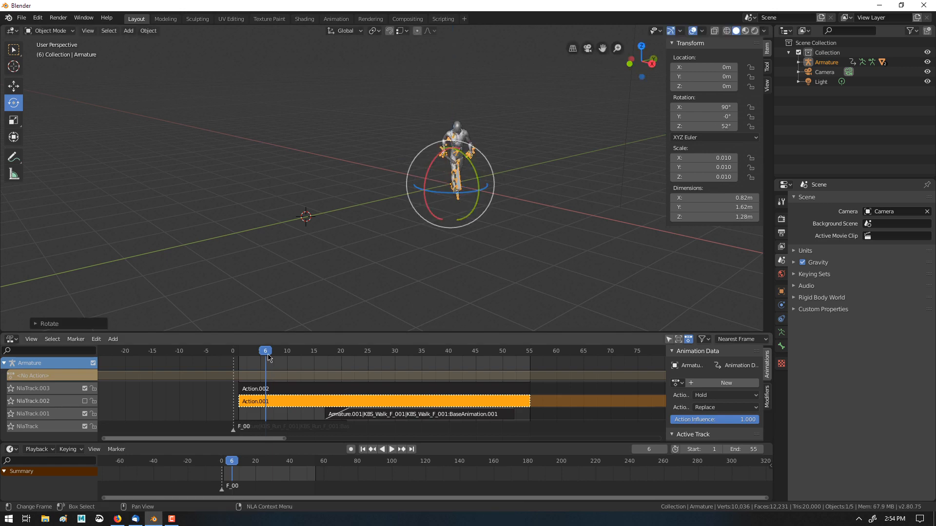
pyautogui.press('space')
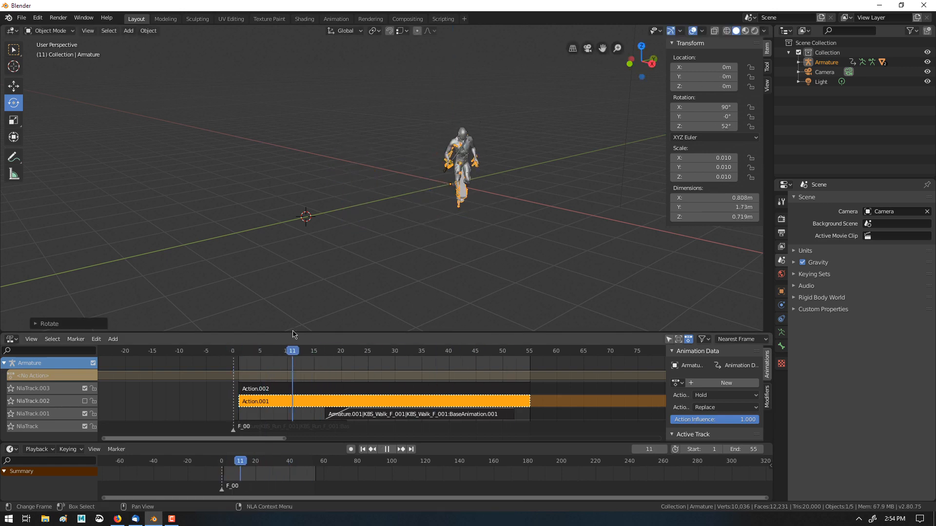
pyautogui.press('space')
# Disable NlaTrack and NlaTrack.001, enable NlaTrack.002 and scrub around frame 12 to check the motion
pyautogui.moveTo(85, 413); pyautogui.dragTo(85, 419)
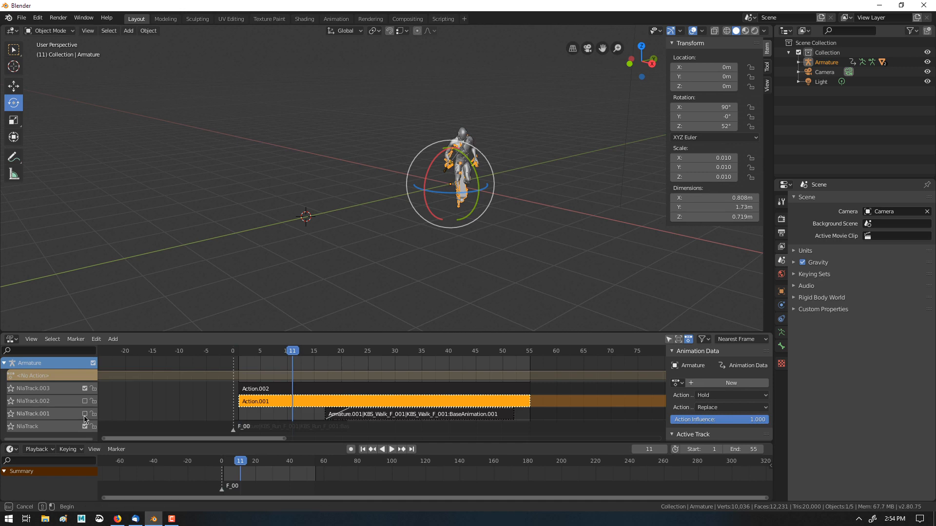
pyautogui.click(85, 426)
pyautogui.click(85, 401)
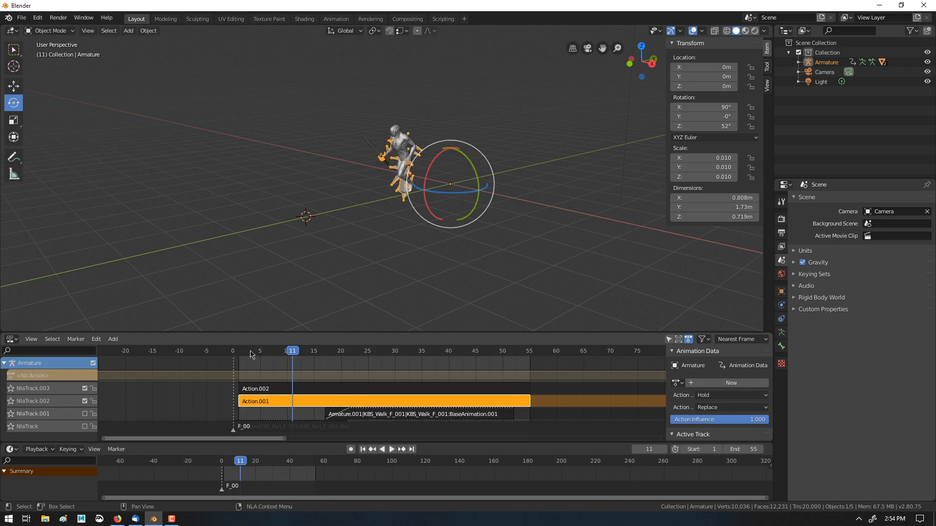
pyautogui.moveTo(286, 352)
pyautogui.mouseDown()
pyautogui.moveTo(234, 362)
pyautogui.moveTo(375, 340)
pyautogui.moveTo(298, 365)
pyautogui.mouseUp()
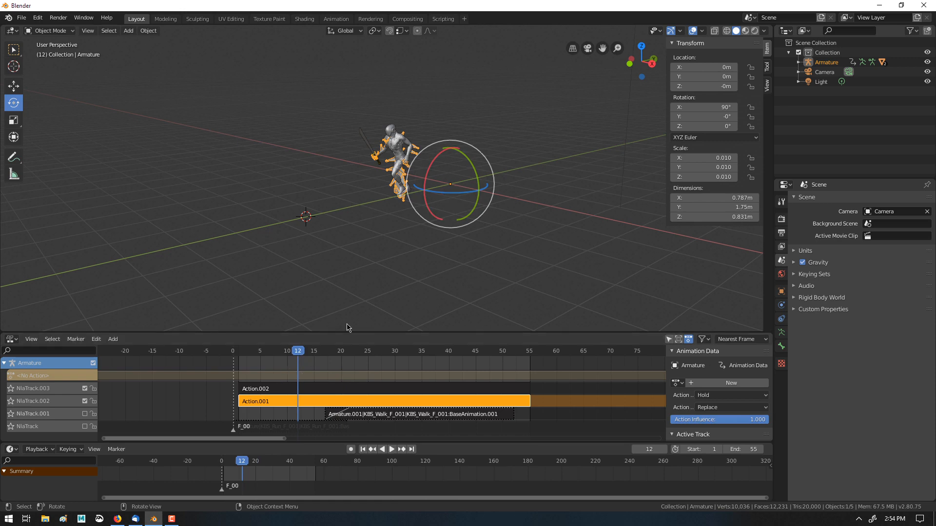
pyautogui.press('Left')
# Undo the NLA track toggles and the armature rotation
pyautogui.hotkey('ctrl', 'z')
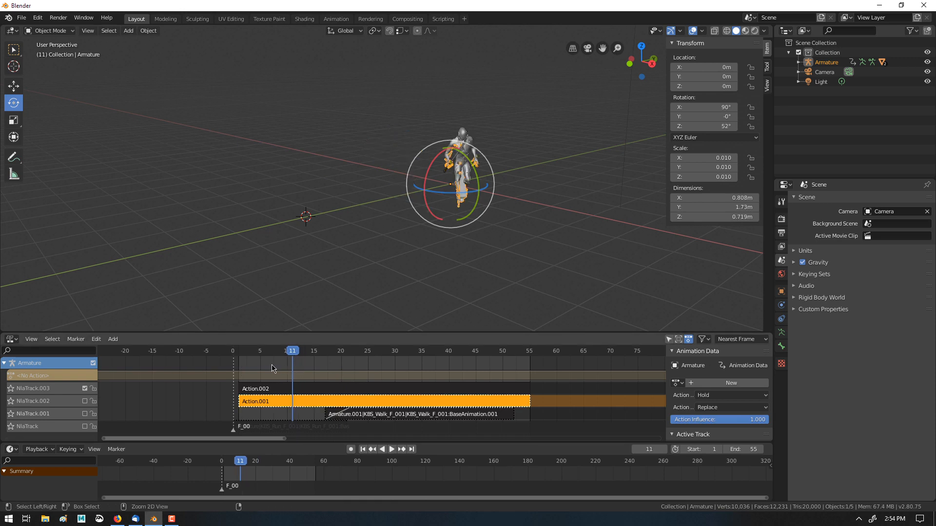
pyautogui.hotkey('ctrl', 'z')
pyautogui.hotkey('ctrl', 'z')
pyautogui.hotkey('ctrl', 'z')
pyautogui.hotkey('ctrl', 'z')
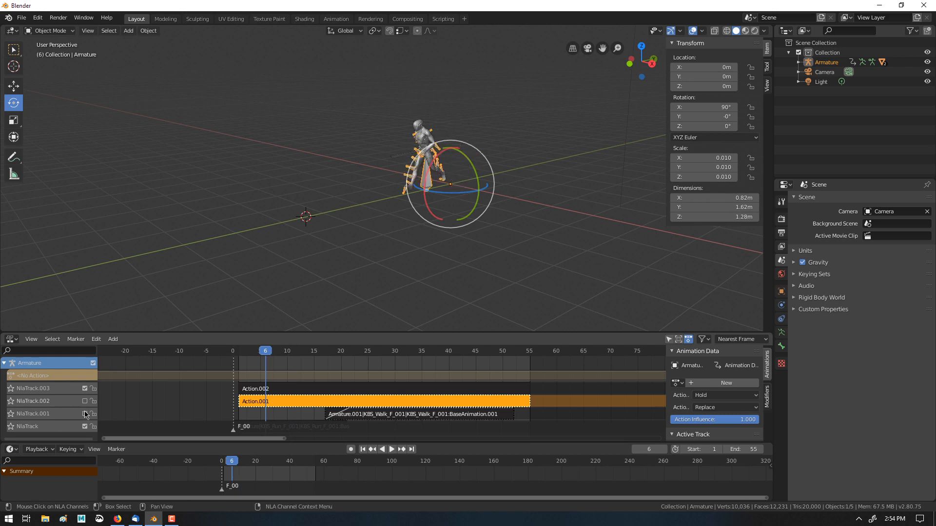
# Disable NlaTrack and NlaTrack.001, enable NlaTrack.002 and play the animation from the start
pyautogui.hotkey('ctrl', 'z')
pyautogui.hotkey('ctrl', 'z')
pyautogui.hotkey('ctrl', 'z')
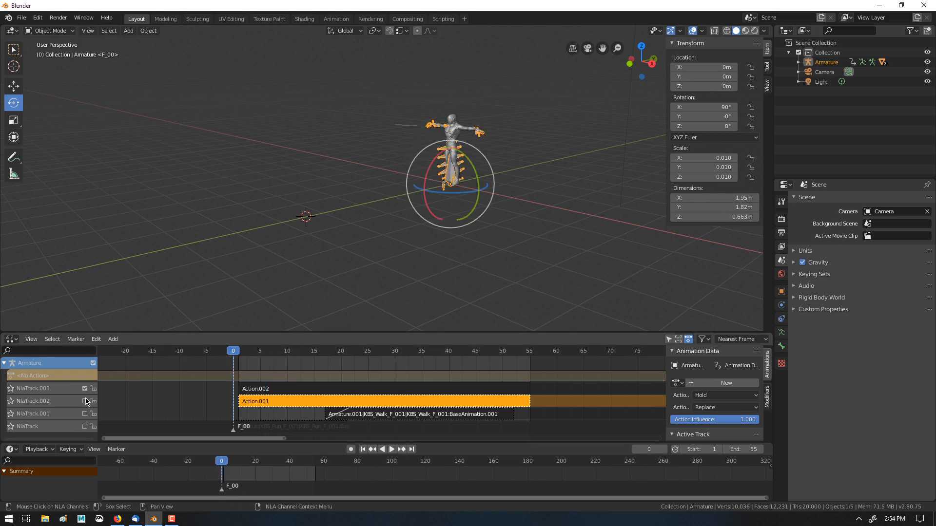
pyautogui.moveTo(236, 351); pyautogui.dragTo(266, 367)
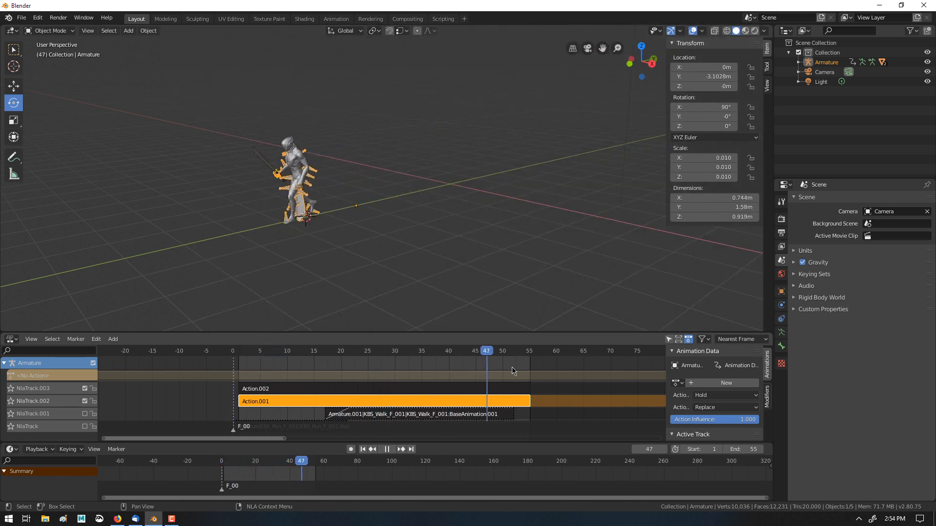
pyautogui.press('space')
# Lock NlaTrack.002, toggle tweak mode on the Action.002 and Action.001 strips, and leave Action.001 selected
pyautogui.click(285, 388)
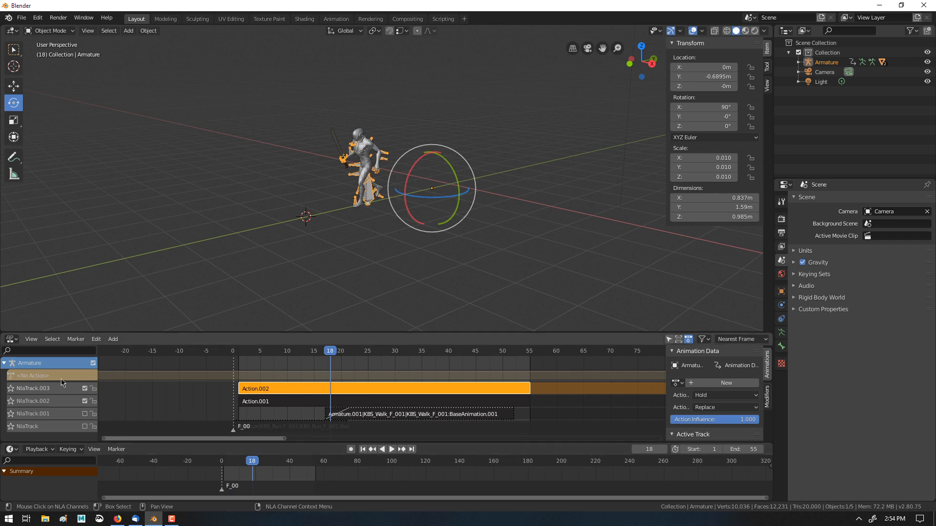
pyautogui.press('Tab')
pyautogui.press('Tab')
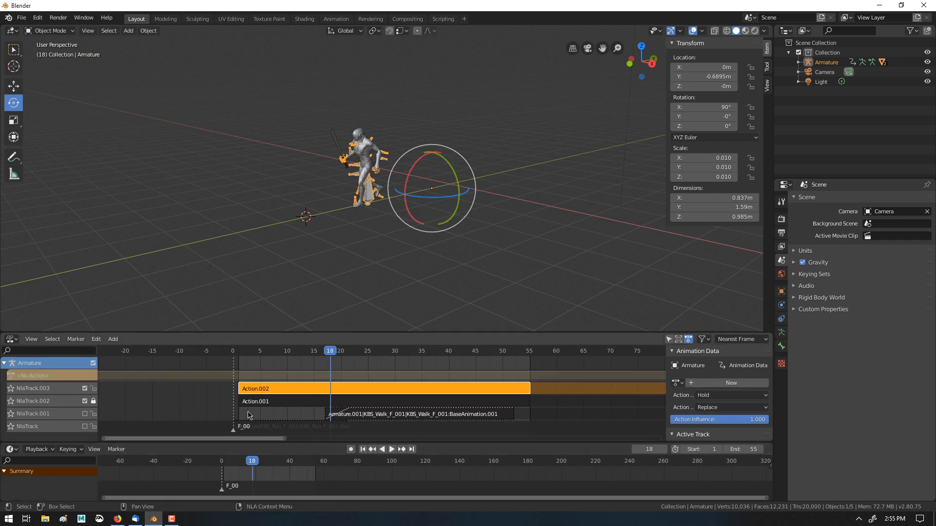
pyautogui.click(258, 403)
pyautogui.press('Tab')
pyautogui.press('Tab')
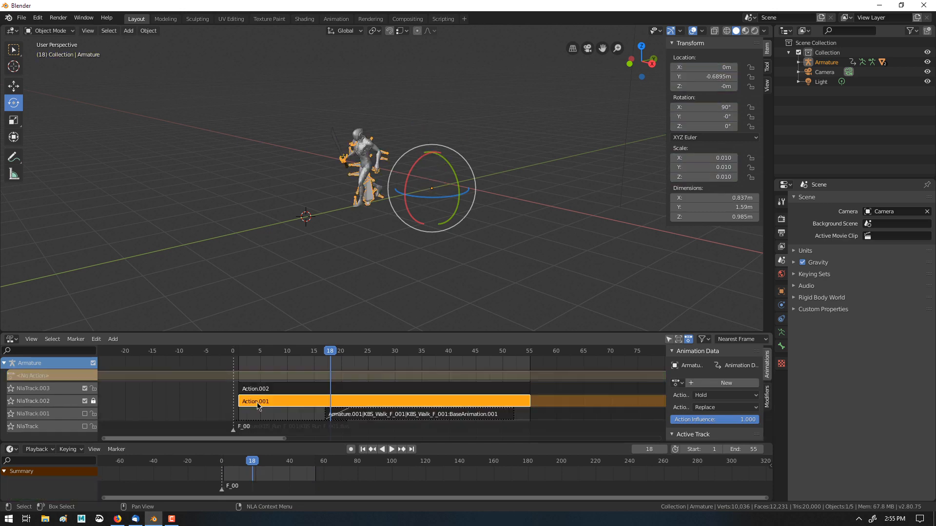
# Go to frame 1, rotate the armature with the Action.001 strip selected and play the animation to test it
pyautogui.moveTo(329, 354); pyautogui.dragTo(238, 362)
pyautogui.press('Tab')
pyautogui.press('Tab')
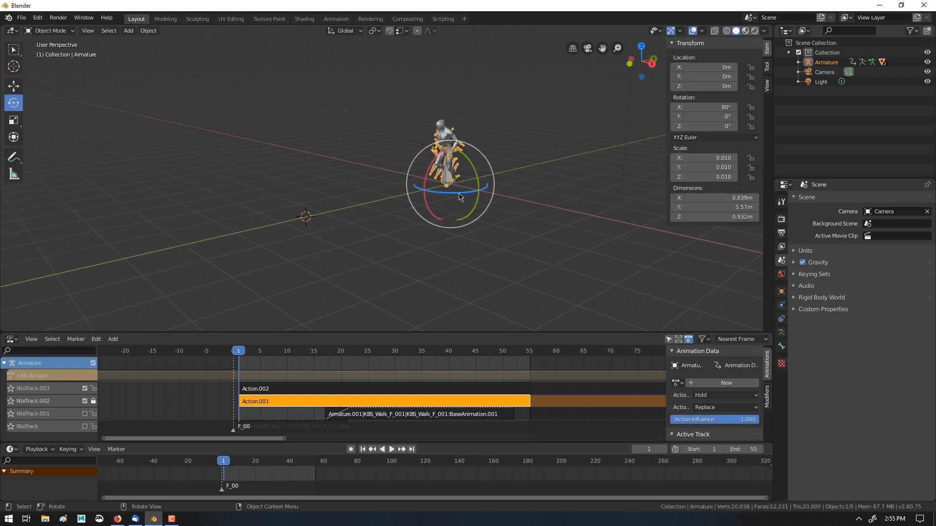
pyautogui.moveTo(448, 194); pyautogui.dragTo(470, 198)
pyautogui.press('space')
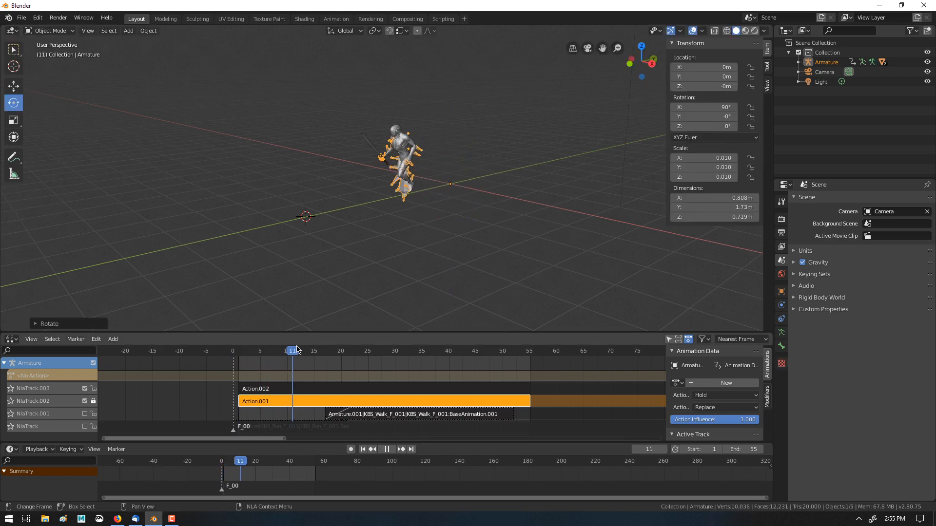
pyautogui.press('Escape')
# Enter tweak mode on the Action.001 strip, try rotating the armature, play briefly and return to frame 1
pyautogui.press('Tab')
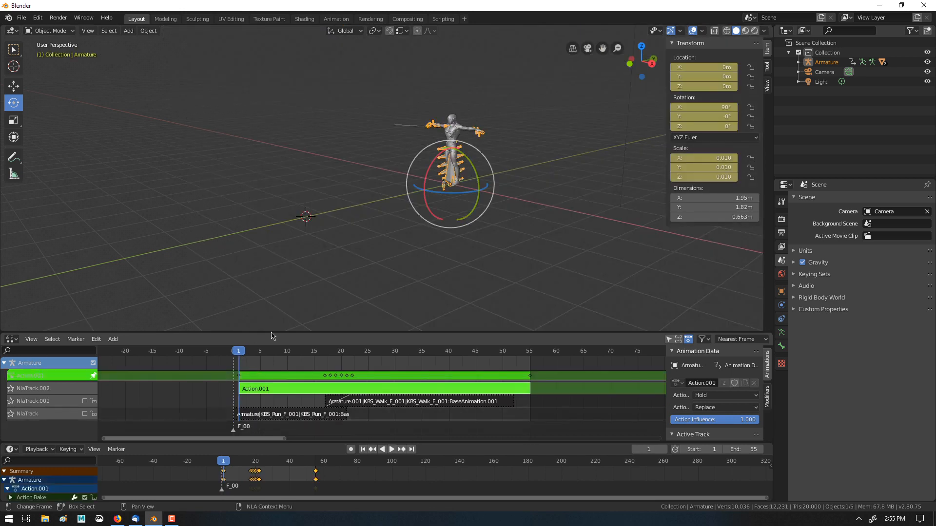
pyautogui.moveTo(454, 196); pyautogui.dragTo(466, 196)
pyautogui.press('space')
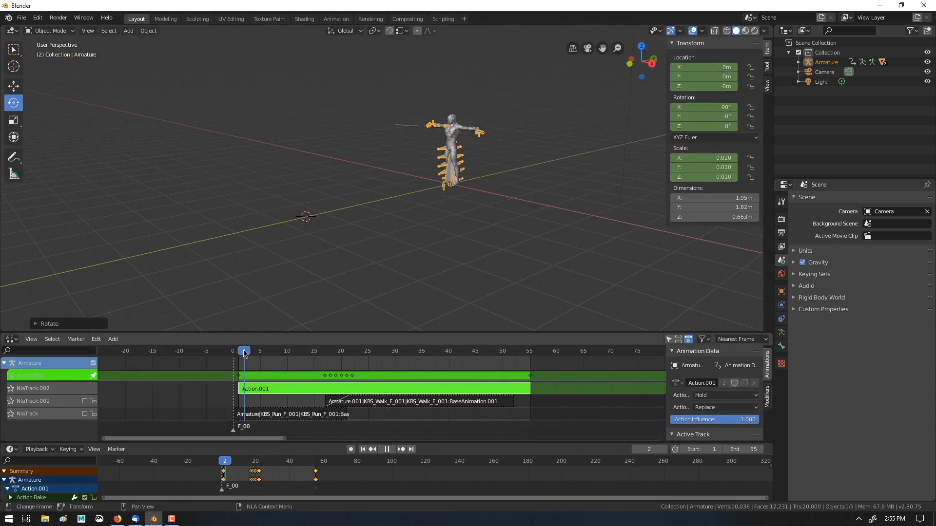
pyautogui.click(240, 357)
pyautogui.press('space')
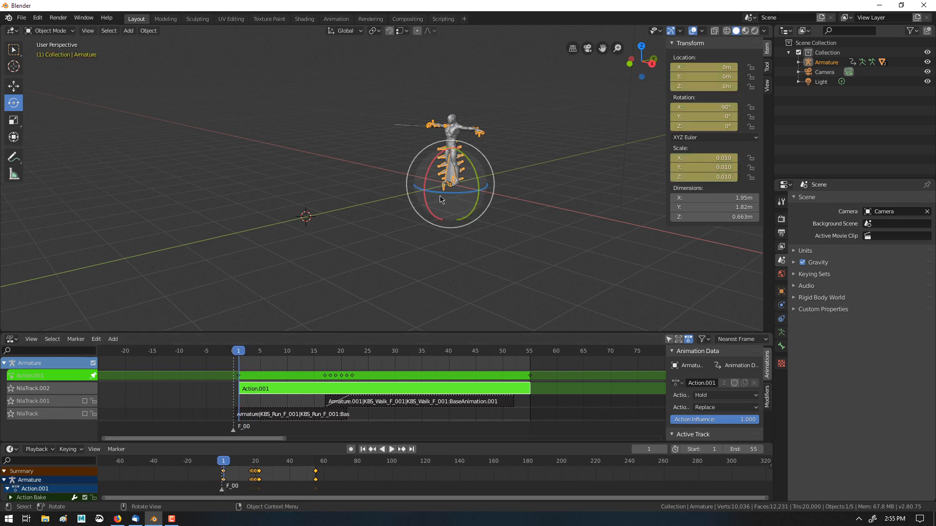
# Trackball-rotate the armature at frame 1 to about X 81.6°, Y 1.86° and Z 29.1°
pyautogui.press('r')
pyautogui.press('r')
pyautogui.moveTo(468, 191); pyautogui.dragTo(468, 191)
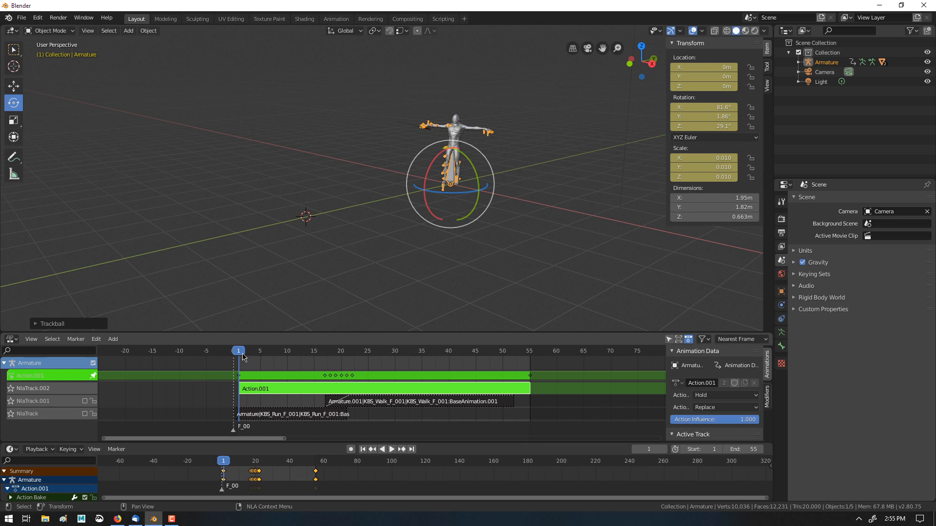
# Outside tweak mode, try keyframing the armature's rotation at about Z 45.1° on frame 1, and scrub to frame 57 to test it
pyautogui.press('Tab')
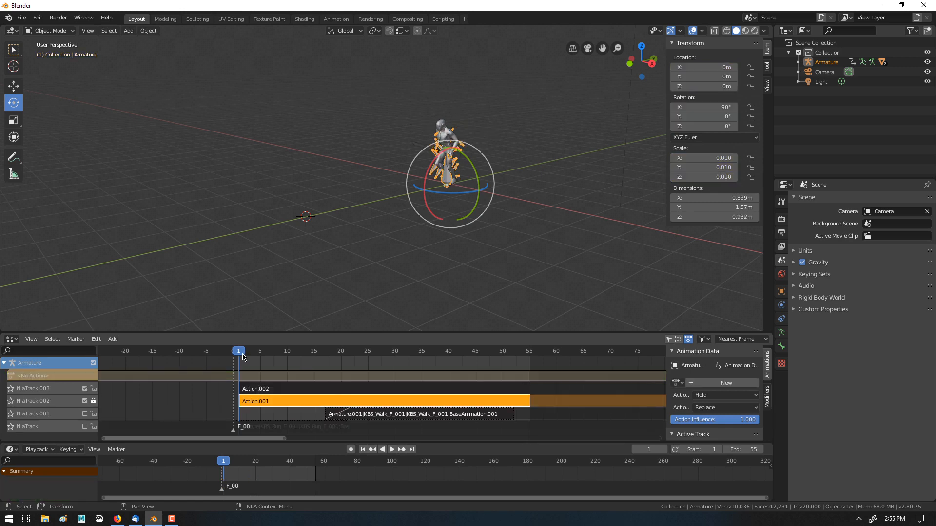
pyautogui.moveTo(471, 192); pyautogui.dragTo(484, 173)
pyautogui.press('i')
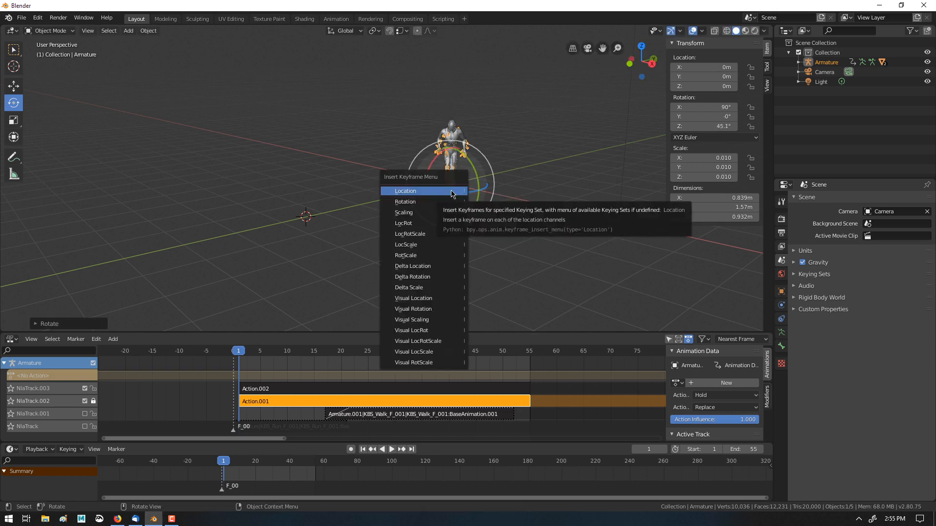
pyautogui.click(429, 201)
pyautogui.press('space')
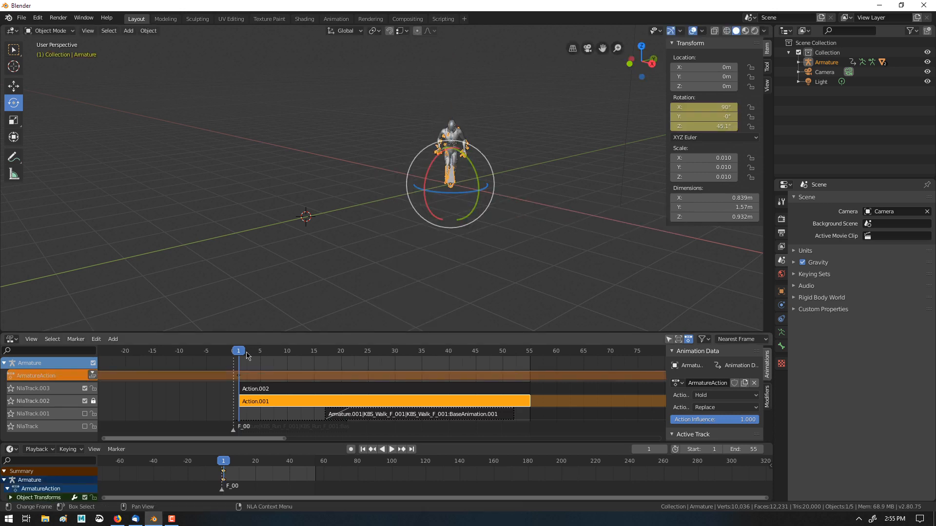
pyautogui.moveTo(256, 352); pyautogui.dragTo(540, 353)
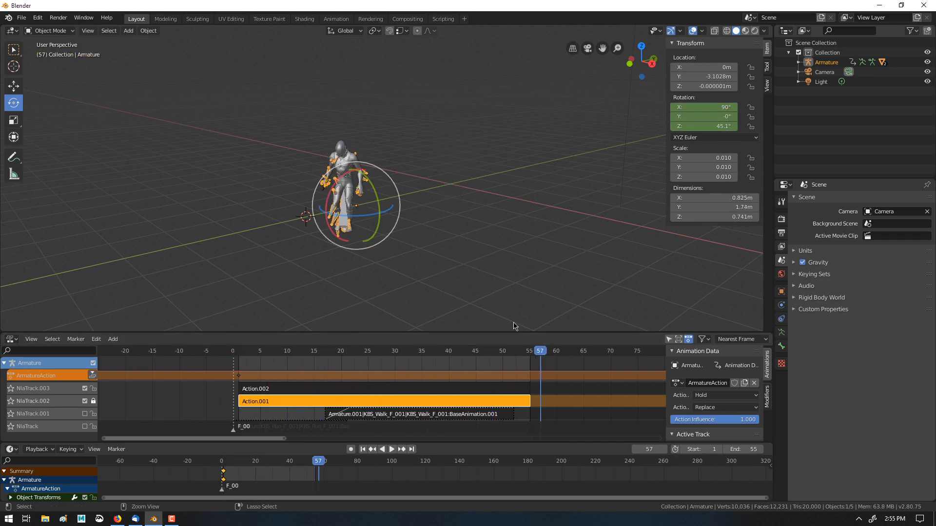
# Undo the rotation keyframe and the earlier trackball rotation, and exit tweak mode on the Action.001 strip
pyautogui.hotkey('ctrl', 'z')
pyautogui.hotkey('ctrl', 'z')
pyautogui.hotkey('ctrl', 'z')
pyautogui.hotkey('ctrl', 'z')
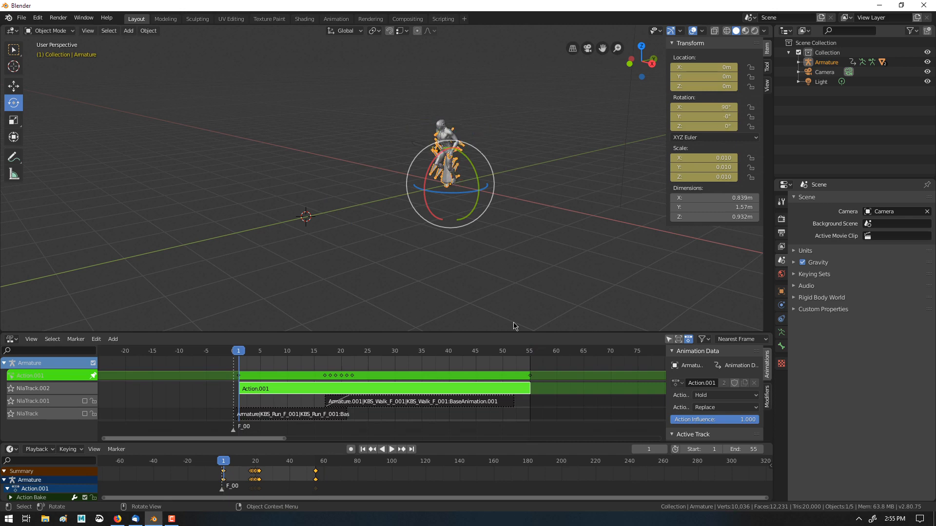
pyautogui.press('Tab')
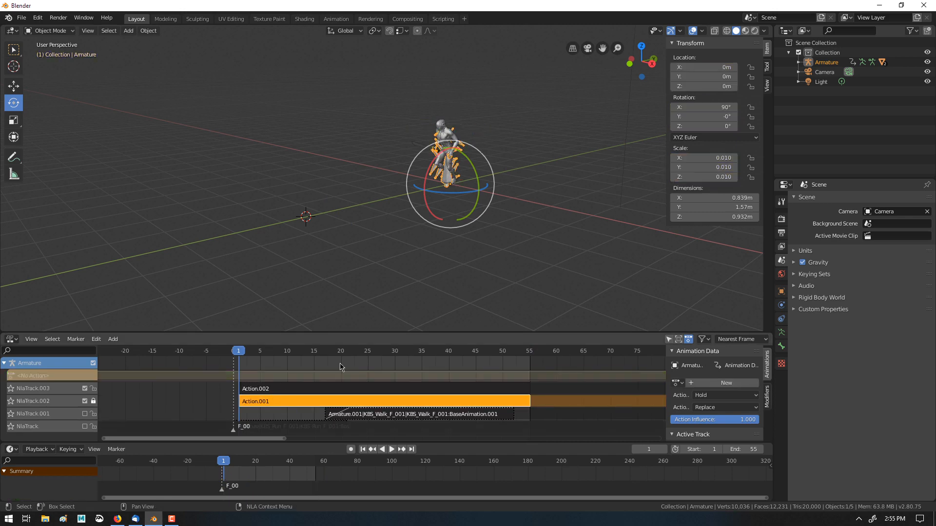
# Try rotating the armature with the Action.001 strip selected outside tweak mode, and undo the rotation
pyautogui.scroll(-3, 340, 366)
pyautogui.scroll(2, 341, 366)
pyautogui.click(260, 391)
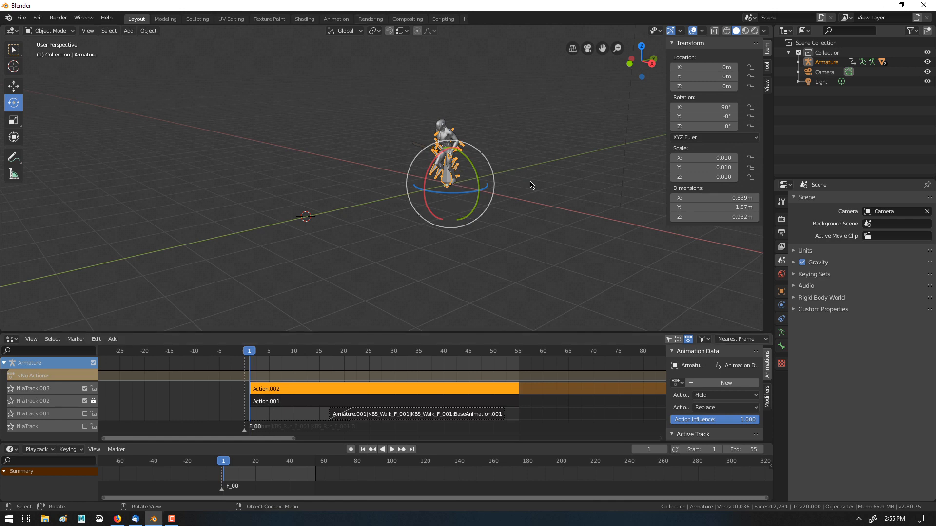
pyautogui.click(279, 403)
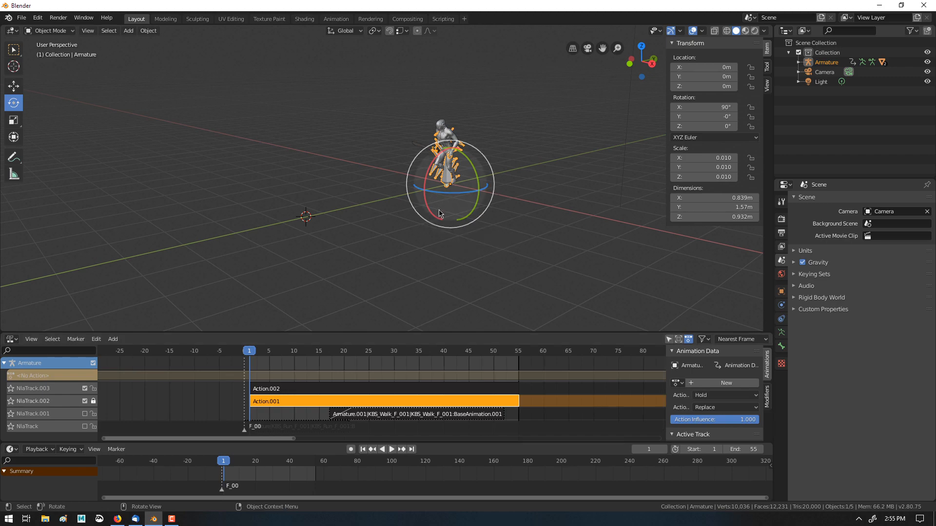
pyautogui.moveTo(443, 201); pyautogui.dragTo(412, 247)
pyautogui.hotkey('ctrl', 'z')
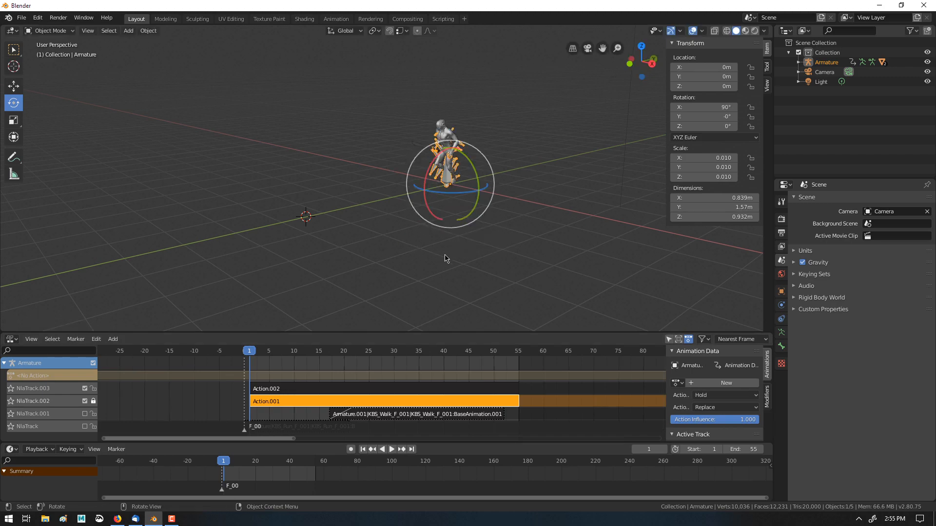
# Deselect the armature and clear the selection of the Action.002 and Action.001 strips
pyautogui.moveTo(444, 258); pyautogui.dragTo(171, 295, button='middle')
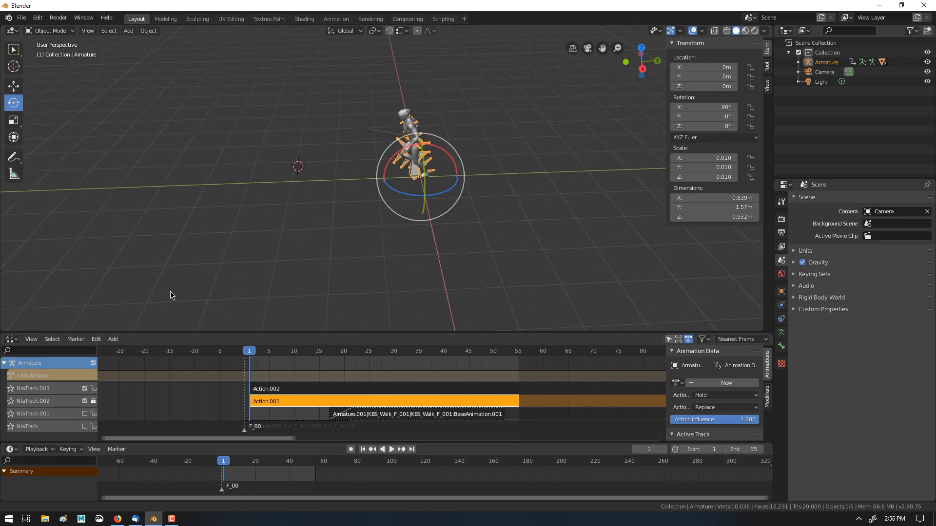
pyautogui.click(344, 281)
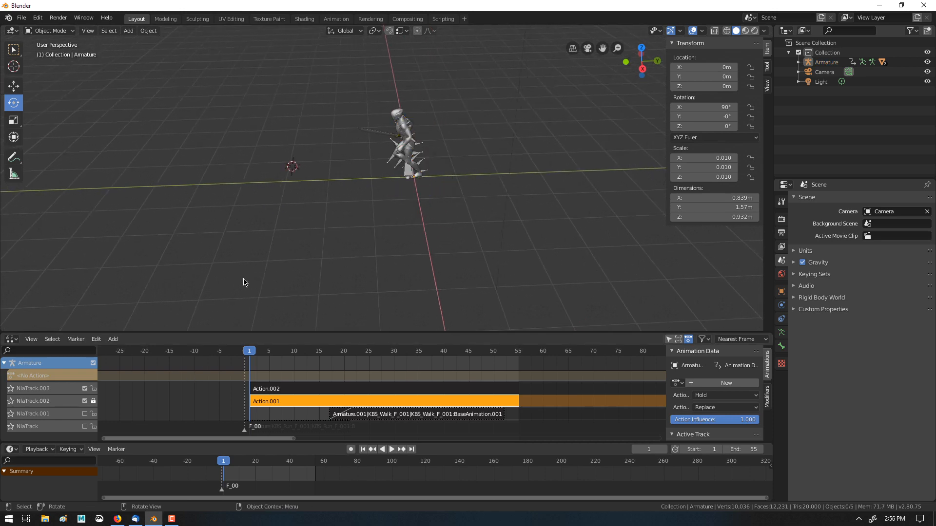
pyautogui.moveTo(244, 282); pyautogui.dragTo(273, 268, button='middle')
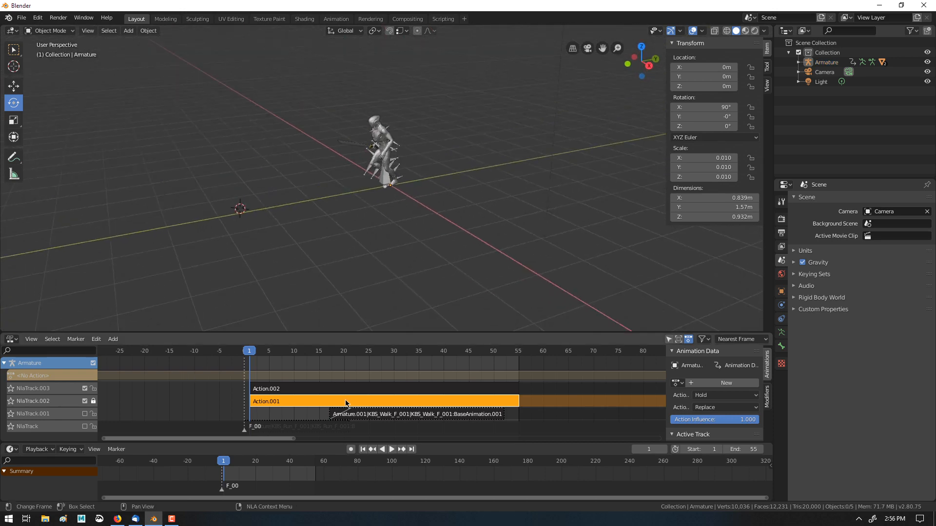
pyautogui.scroll(-3, 346, 402)
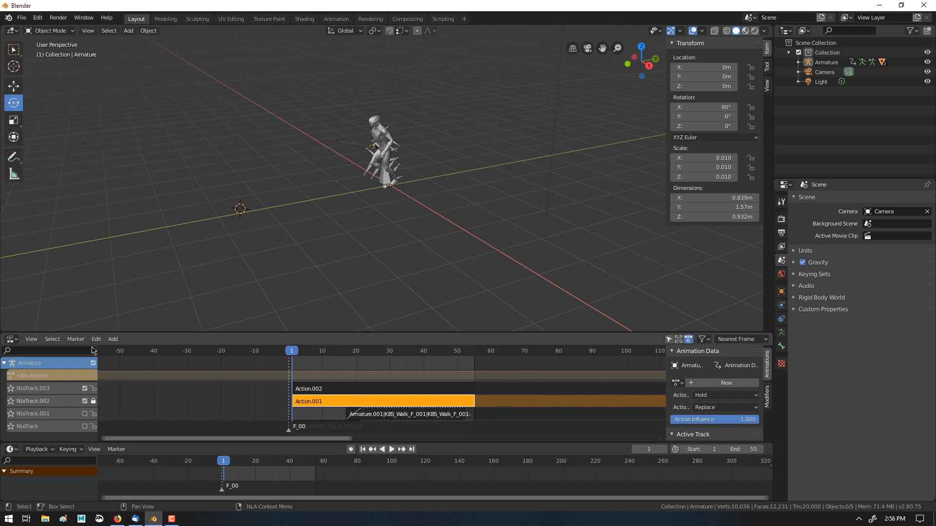
pyautogui.click(4, 363)
pyautogui.click(4, 363)
pyautogui.click(356, 389)
pyautogui.click(355, 402)
pyautogui.click(480, 364)
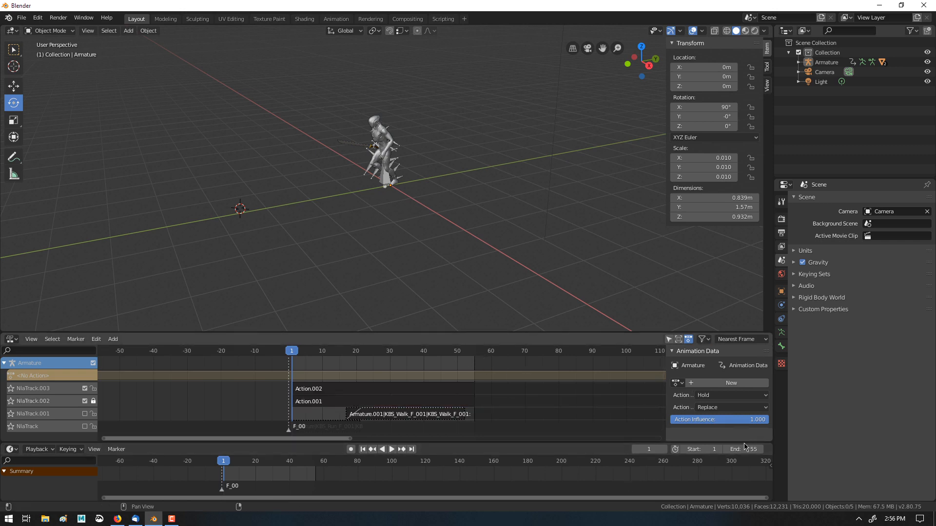
# Shift the Action.002 strip to start at about frame 33 and set the scene's end frame to 78
pyautogui.moveTo(743, 448); pyautogui.dragTo(842, 449)
pyautogui.moveTo(451, 389); pyautogui.dragTo(546, 389)
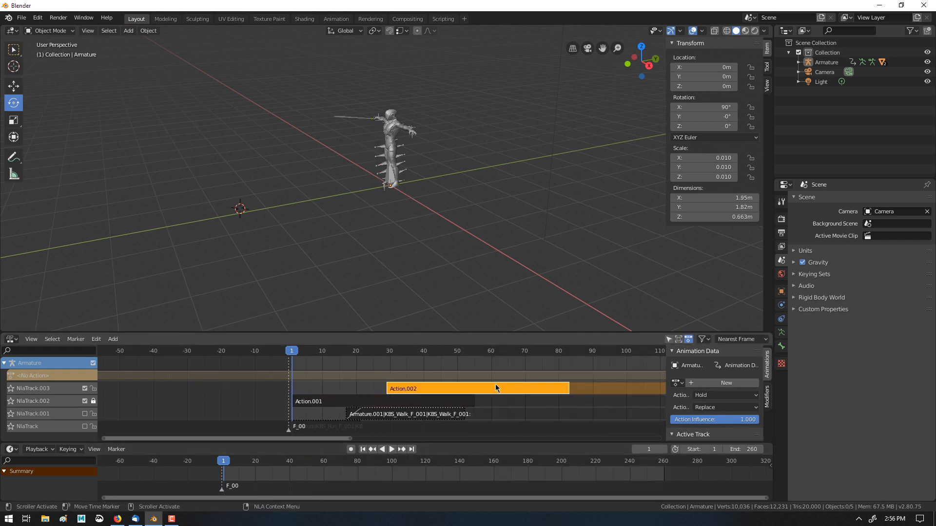
pyautogui.moveTo(744, 449); pyautogui.dragTo(654, 449)
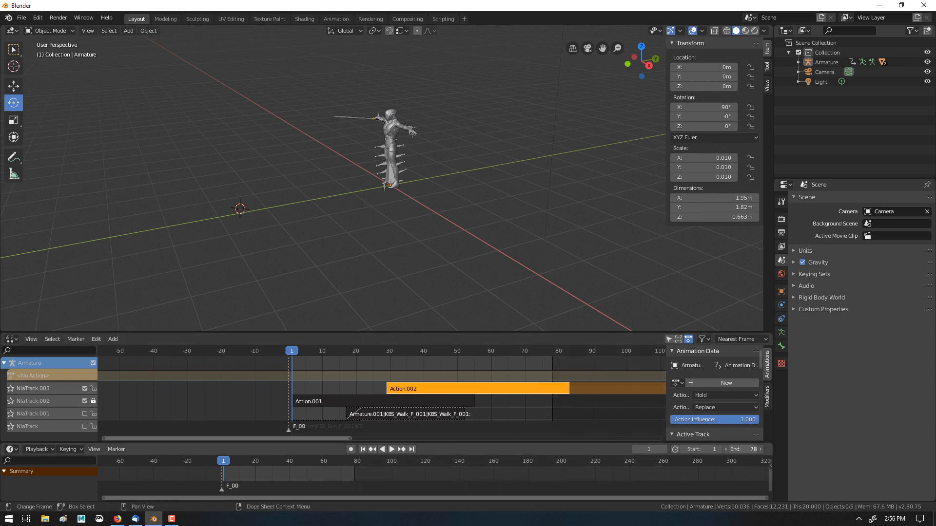
pyautogui.moveTo(532, 389); pyautogui.dragTo(485, 395)
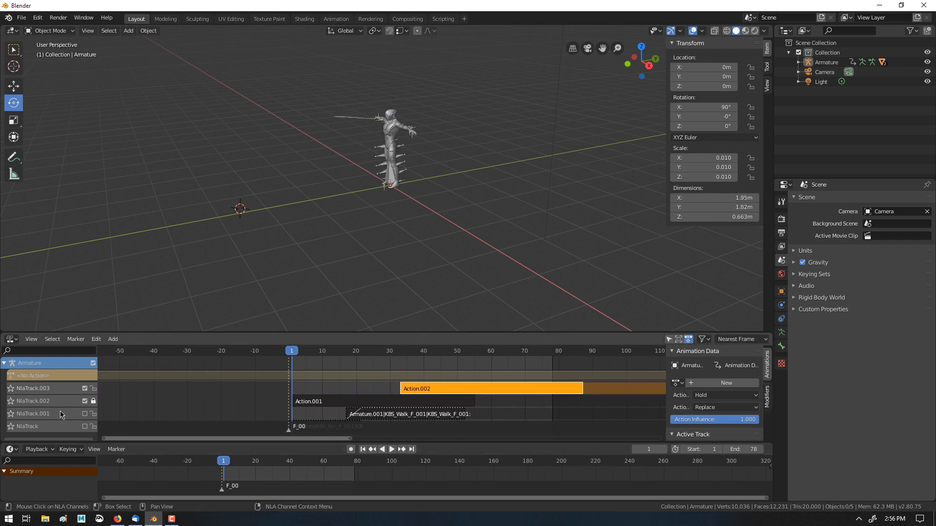
# Enlarge the NLA editor to show every track and try Remove Empty Animation Data on the channels
pyautogui.click(4, 402)
pyautogui.click(7, 404)
pyautogui.rightClick(7, 413)
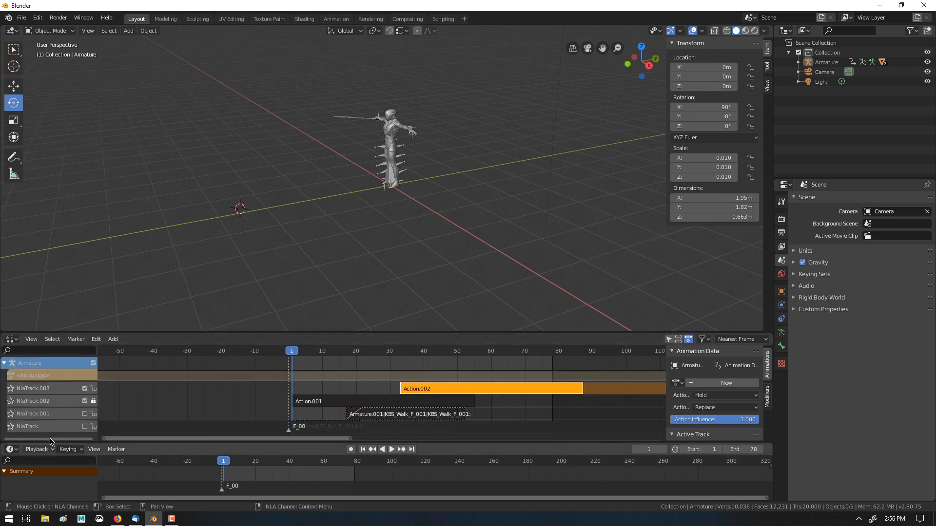
pyautogui.moveTo(95, 332); pyautogui.dragTo(95, 266)
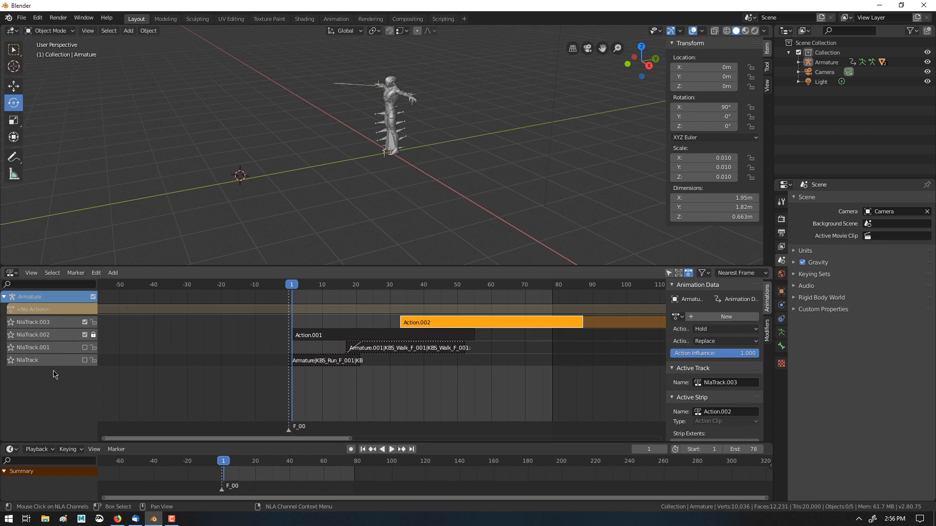
pyautogui.rightClick(54, 374)
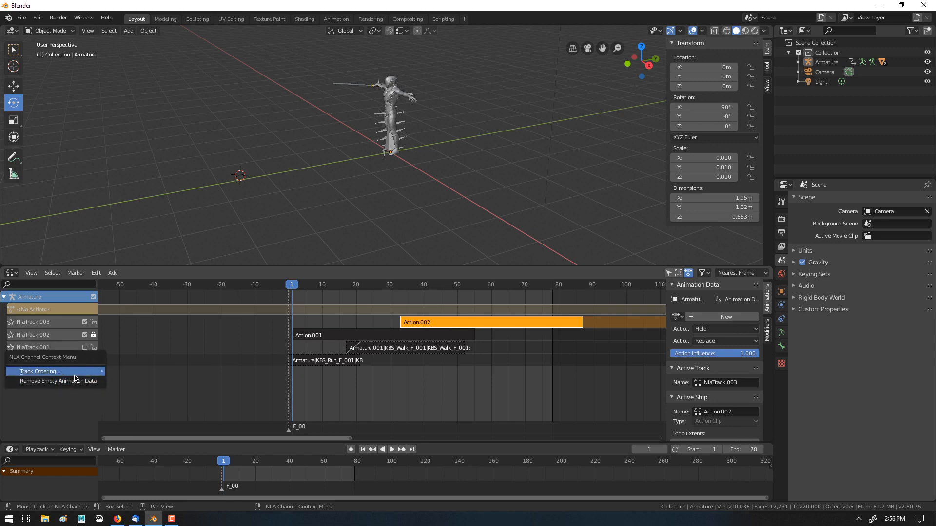
pyautogui.click(66, 381)
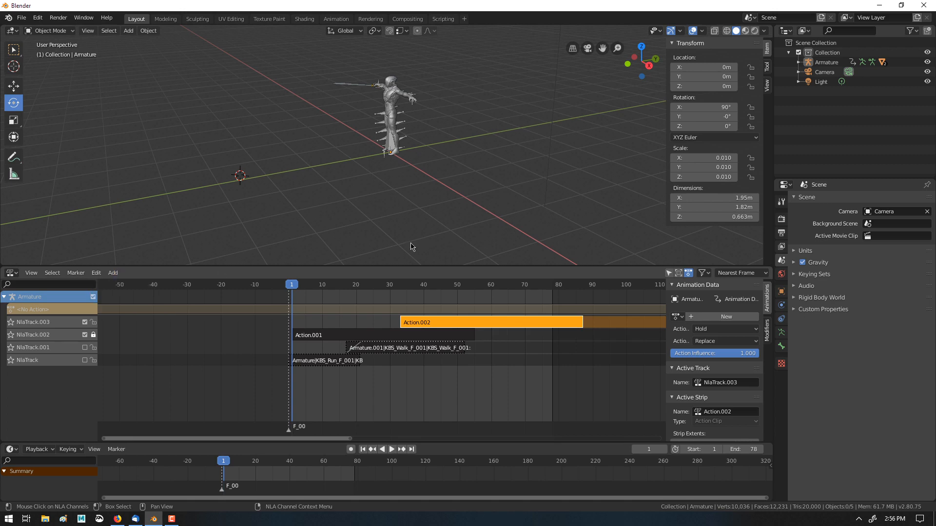
# Filter the NLA editor to Only Selected objects and select the armature in the viewport
pyautogui.click(702, 273)
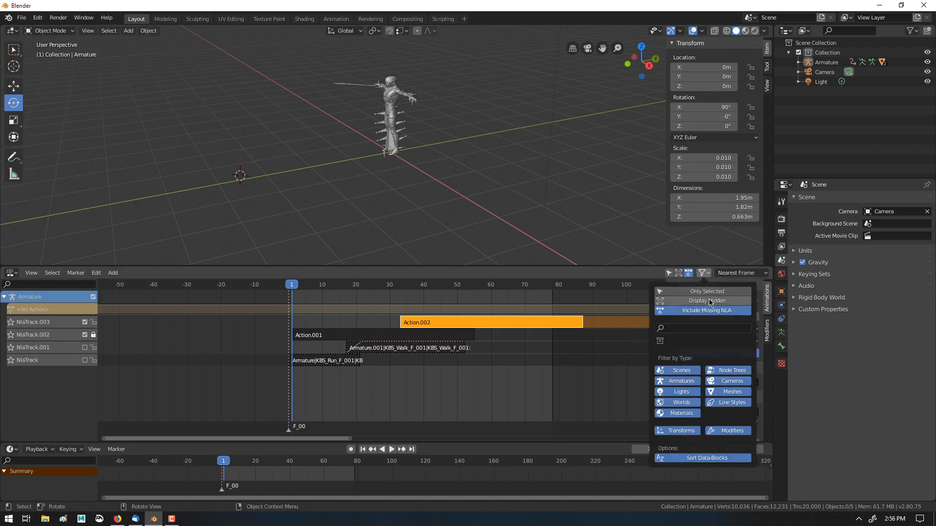
pyautogui.click(711, 292)
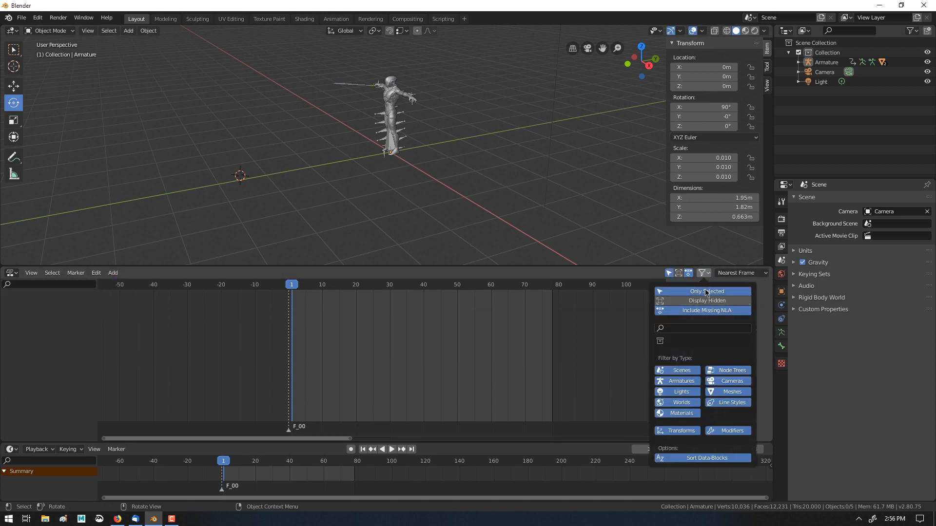
pyautogui.click(393, 148)
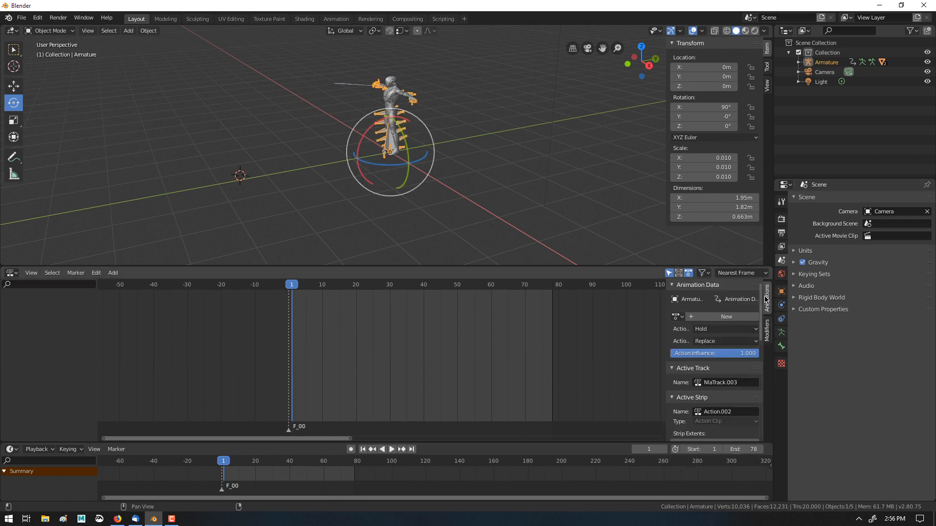
pyautogui.click(101, 334)
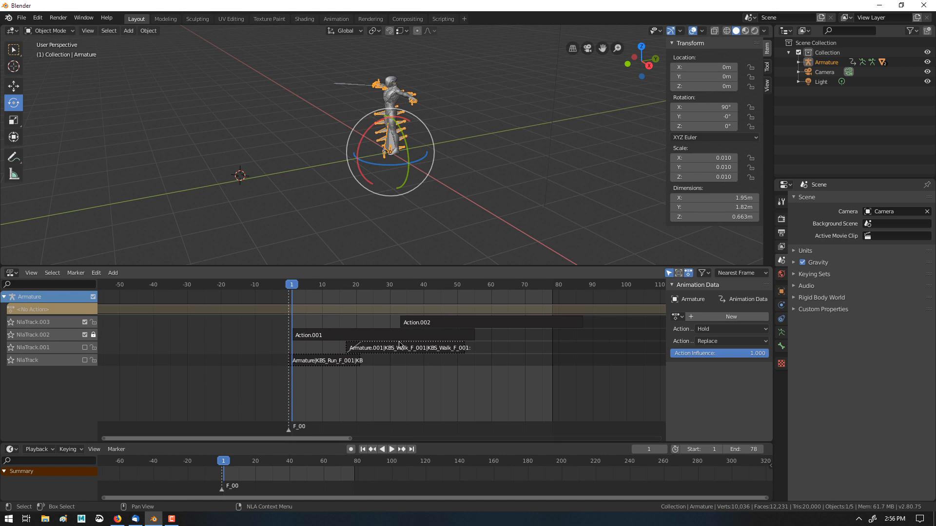
pyautogui.click(703, 276)
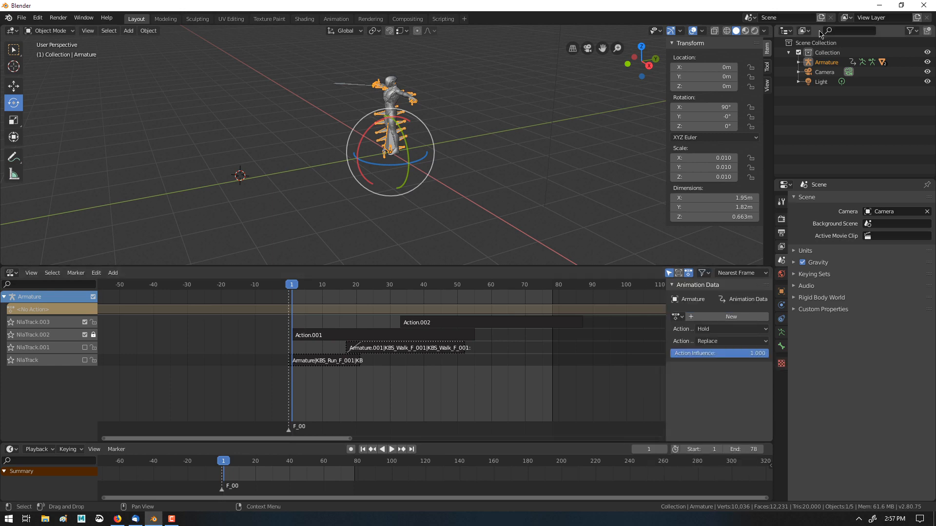
# Expand the Armature's animation data down to its NLA Tracks in the Outliner and select NlaTrack.002 and NlaTrack.003
pyautogui.click(798, 63)
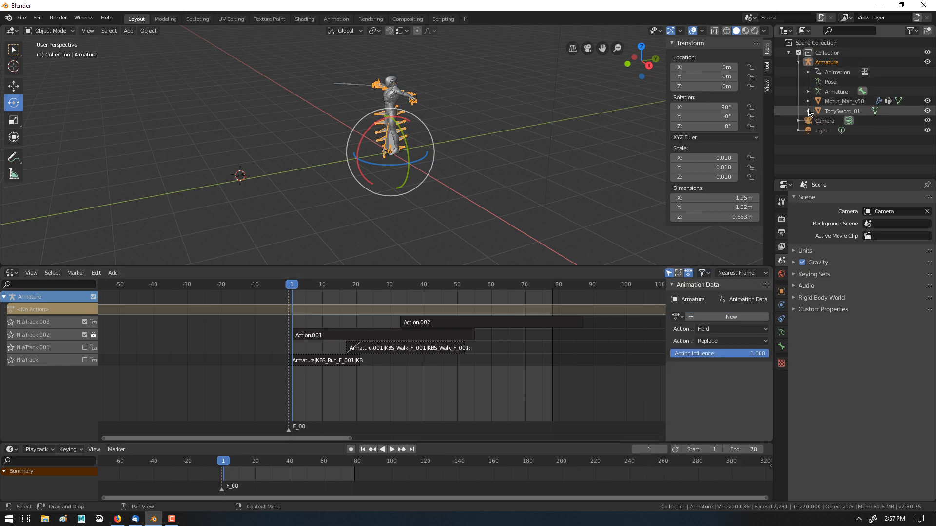
pyautogui.click(808, 72)
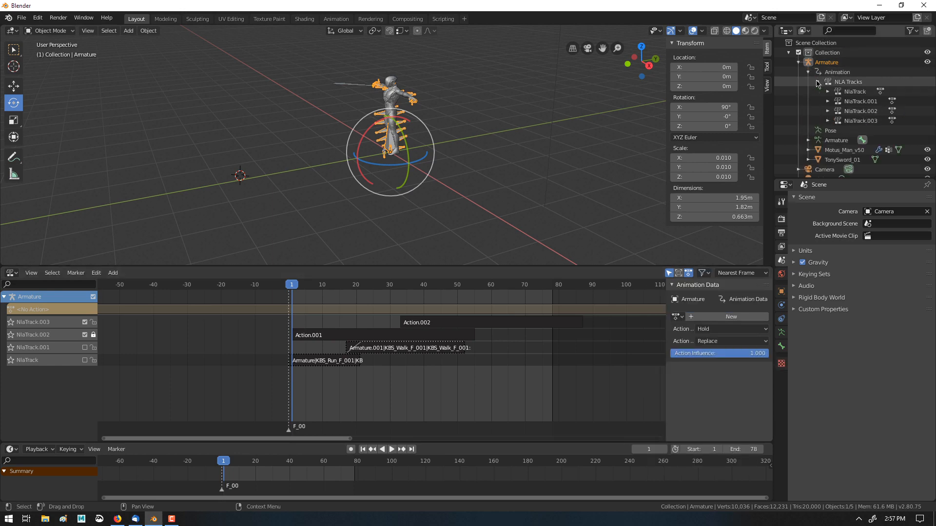
pyautogui.click(817, 82)
pyautogui.click(855, 122)
pyautogui.keyDown('ctrl'); pyautogui.click(855, 111); pyautogui.keyUp('ctrl')
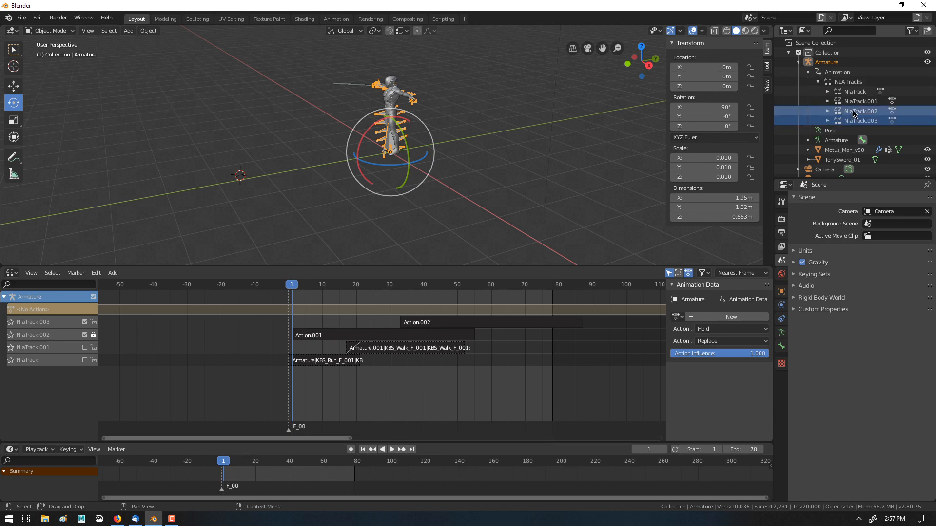
pyautogui.rightClick(855, 112)
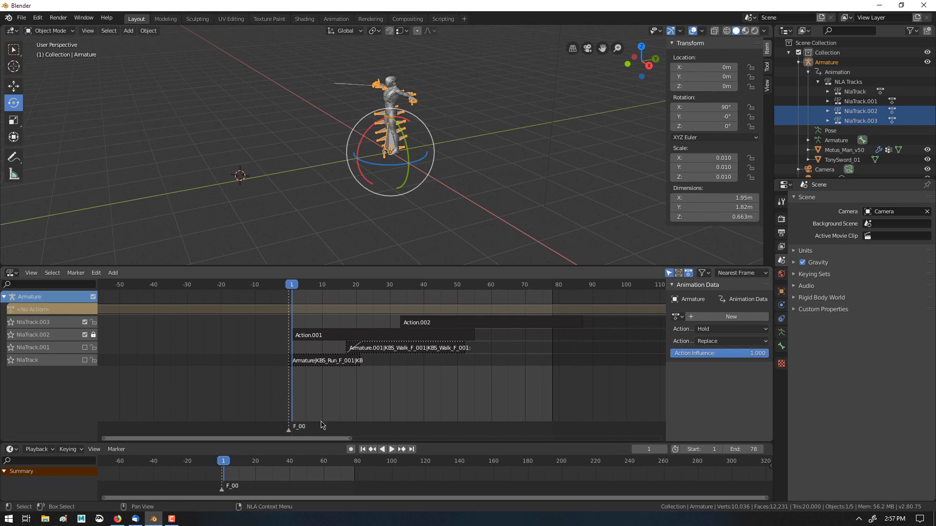
# Box-select the Action.001, walk and run strips, clear the strip selection, and deselect the armature
pyautogui.moveTo(443, 376); pyautogui.dragTo(310, 340)
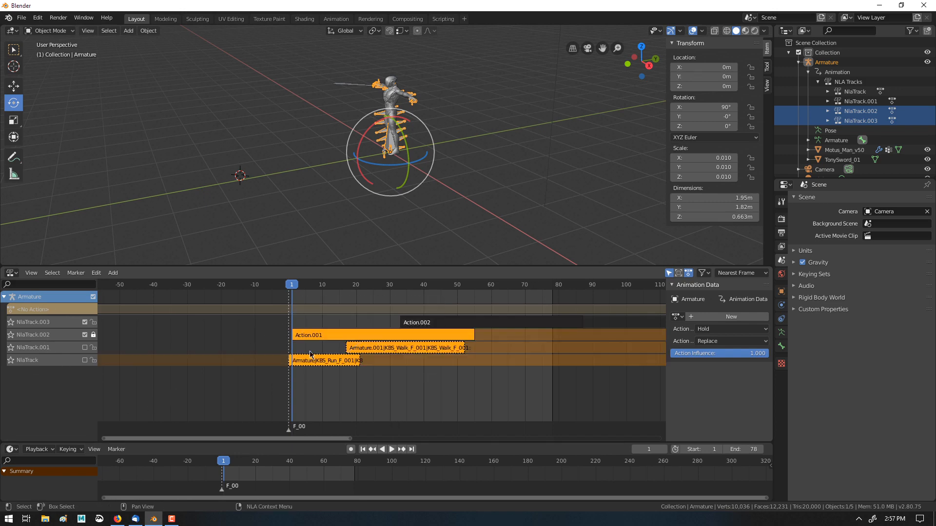
pyautogui.click(421, 404)
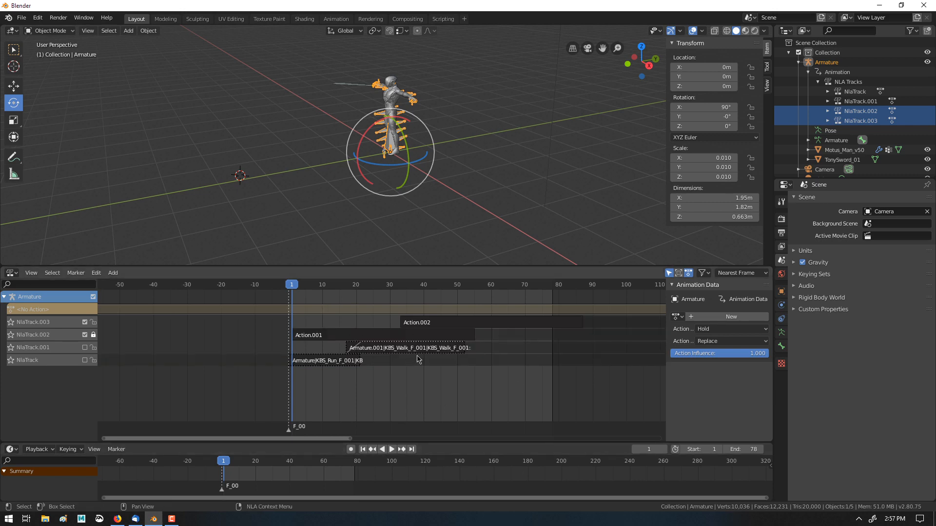
pyautogui.click(401, 219)
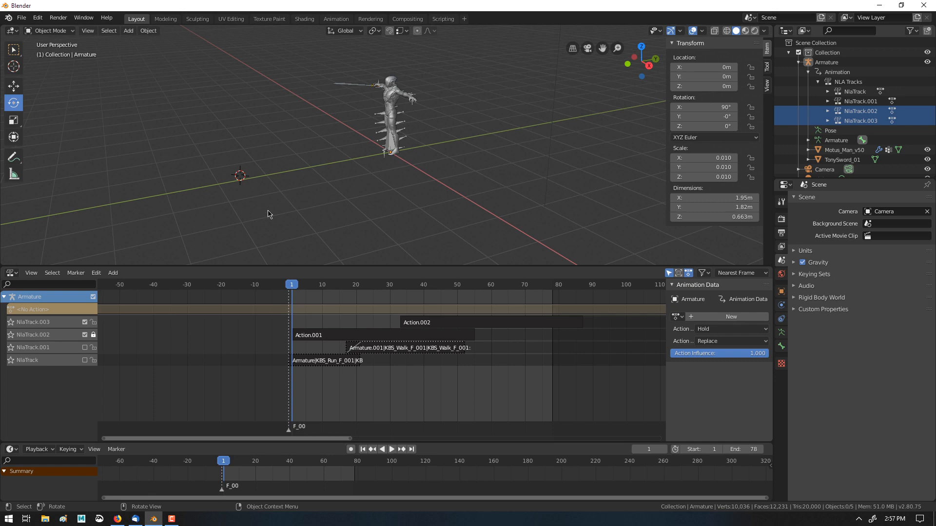
pyautogui.moveTo(268, 214); pyautogui.dragTo(324, 201, button='middle')
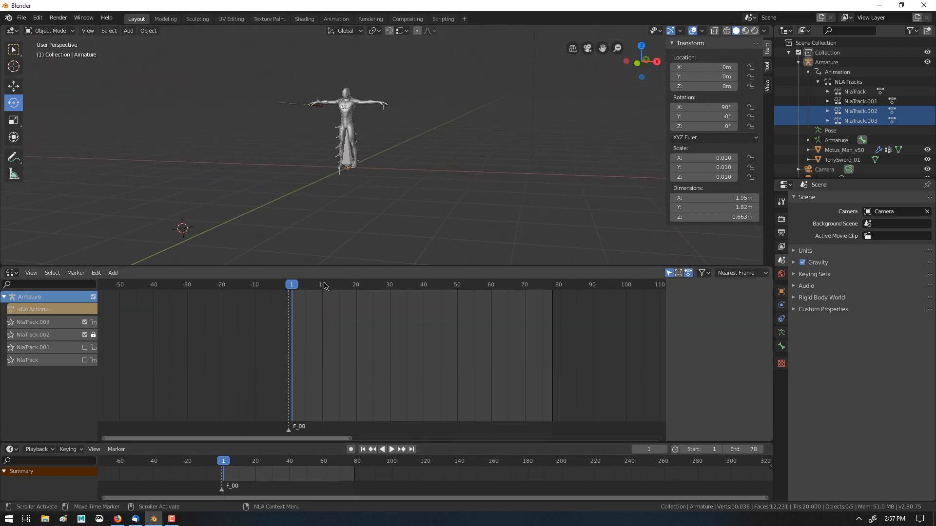
pyautogui.scroll(4, 409, 215)
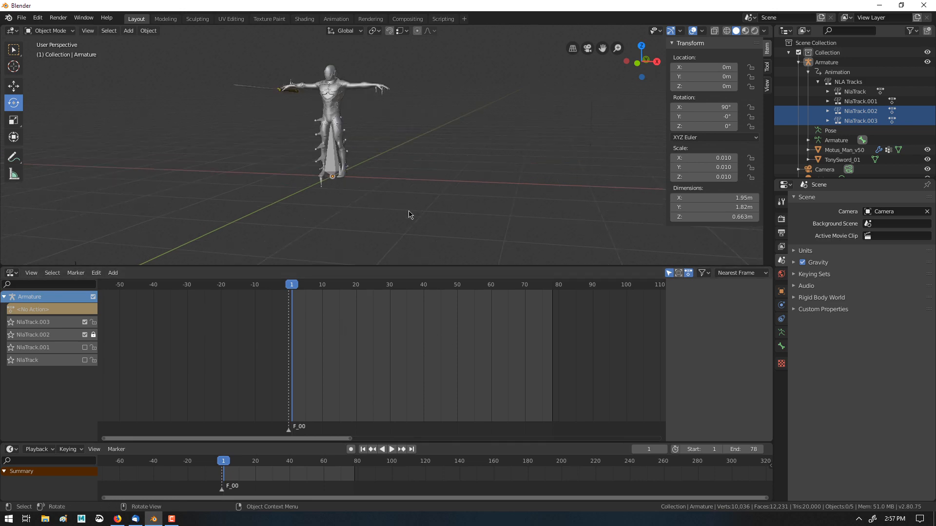
pyautogui.moveTo(410, 215); pyautogui.dragTo(412, 73, button='middle')
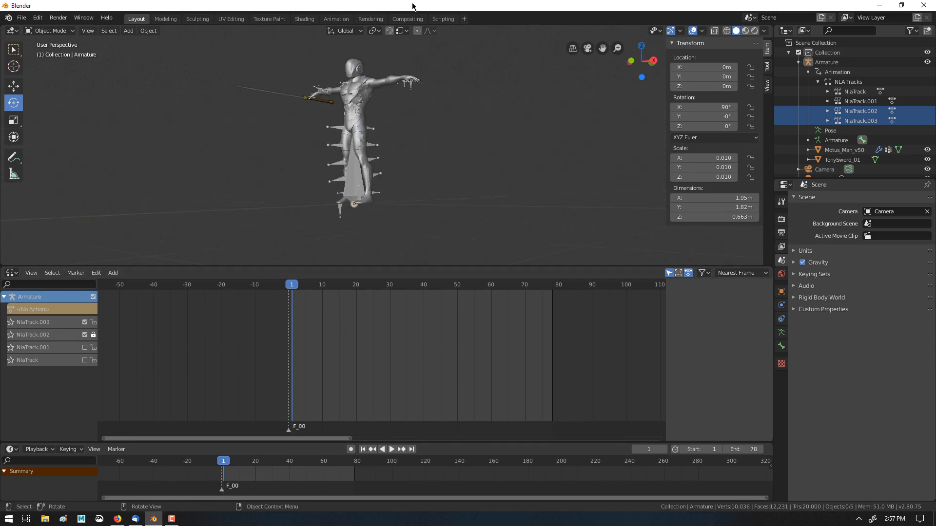